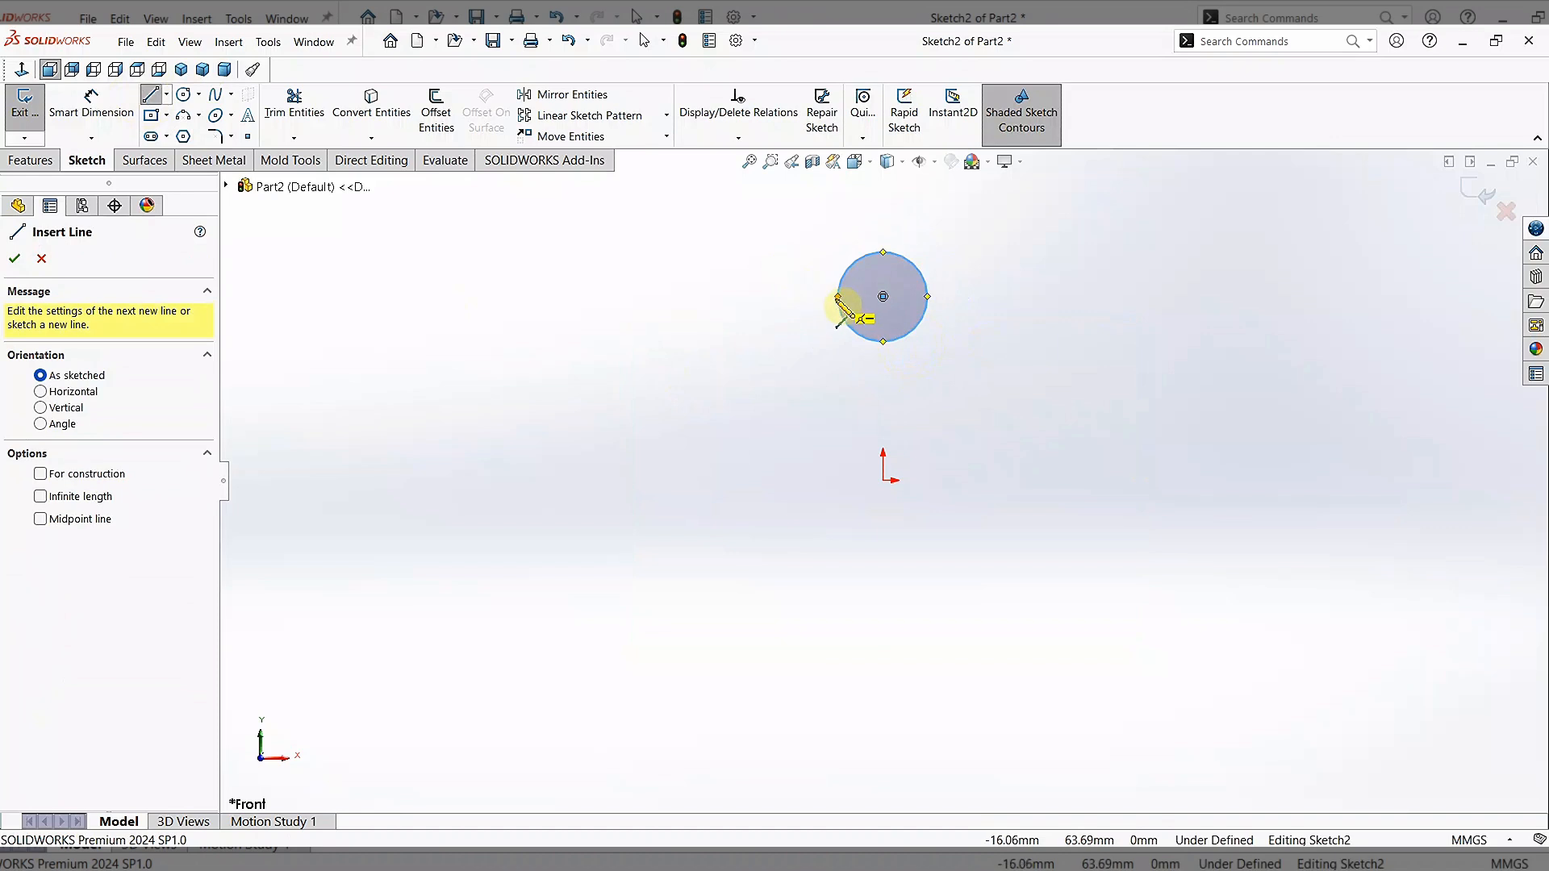
- Sketch a slanted line from the circle's left quadrant down to the origin's level, continuing with a horizontal line outward to the left
{"action": "left_click", "coordinate": [837, 296]}
{"action": "left_click", "coordinate": [719, 480]}
{"action": "left_click", "coordinate": [587, 480]}
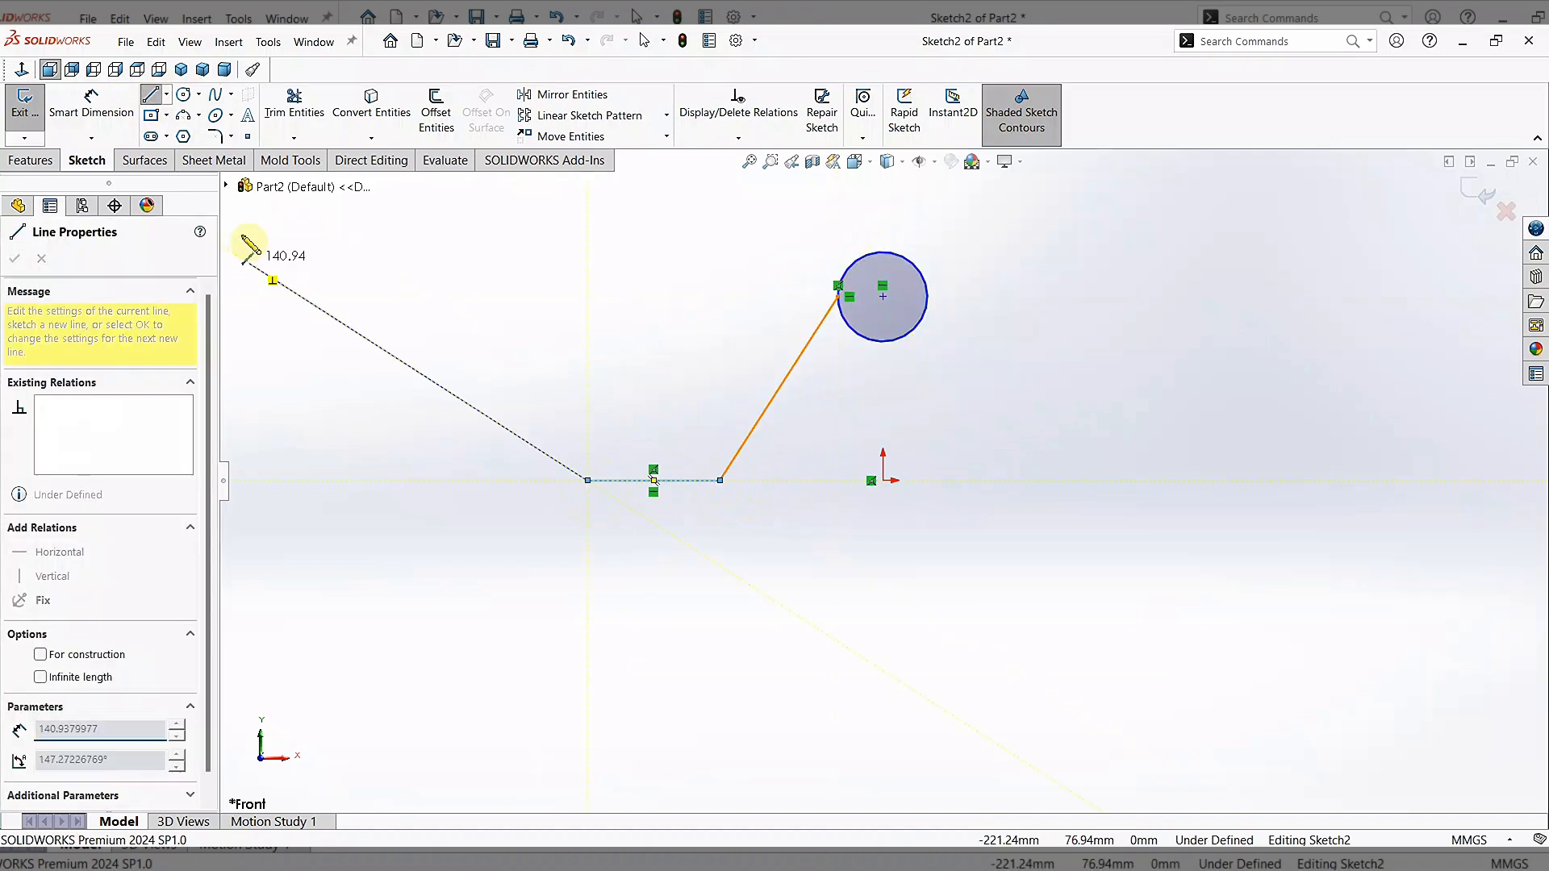
- Draw a downward 180° three-point arc of about 83 mm radius from the horizontal line's outer end to a point level with the origin
{"action": "left_click", "coordinate": [183, 115]}
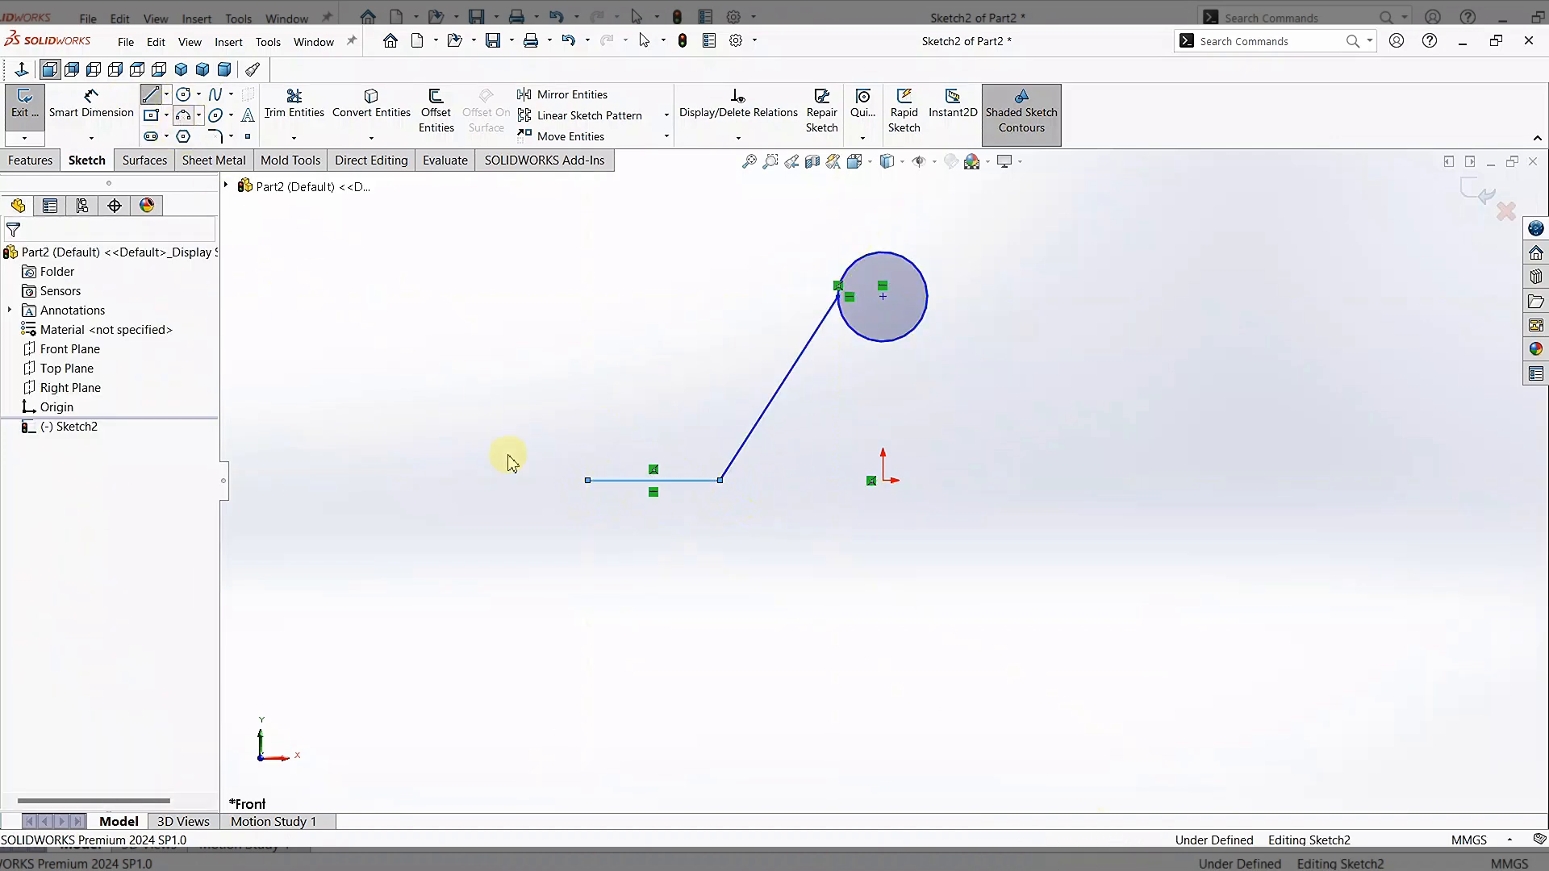
{"action": "left_click", "coordinate": [588, 481]}
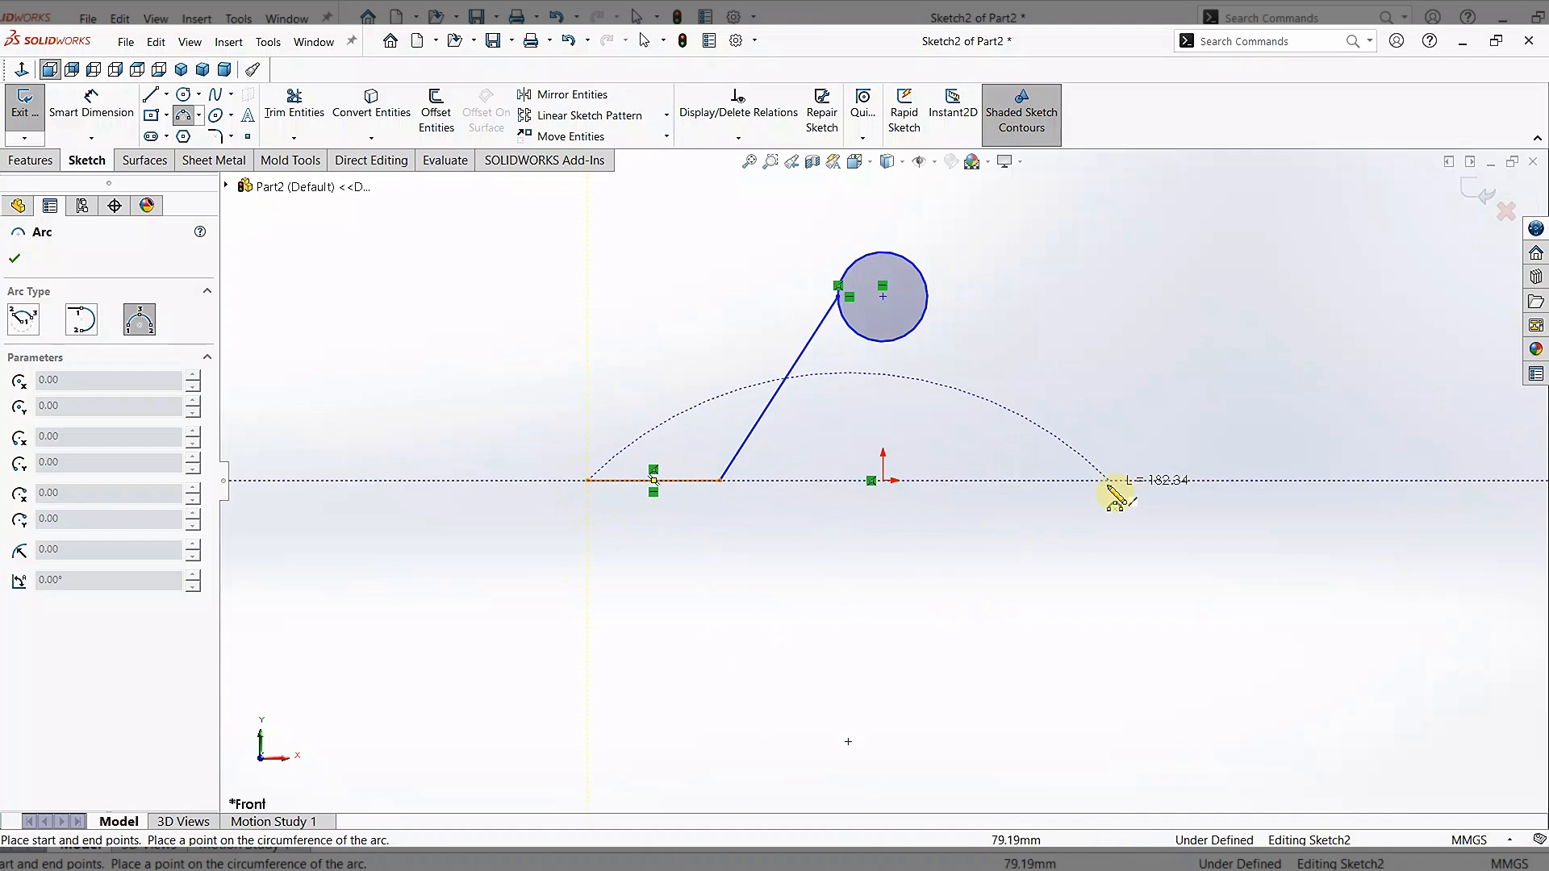
{"action": "left_click", "coordinate": [1061, 481]}
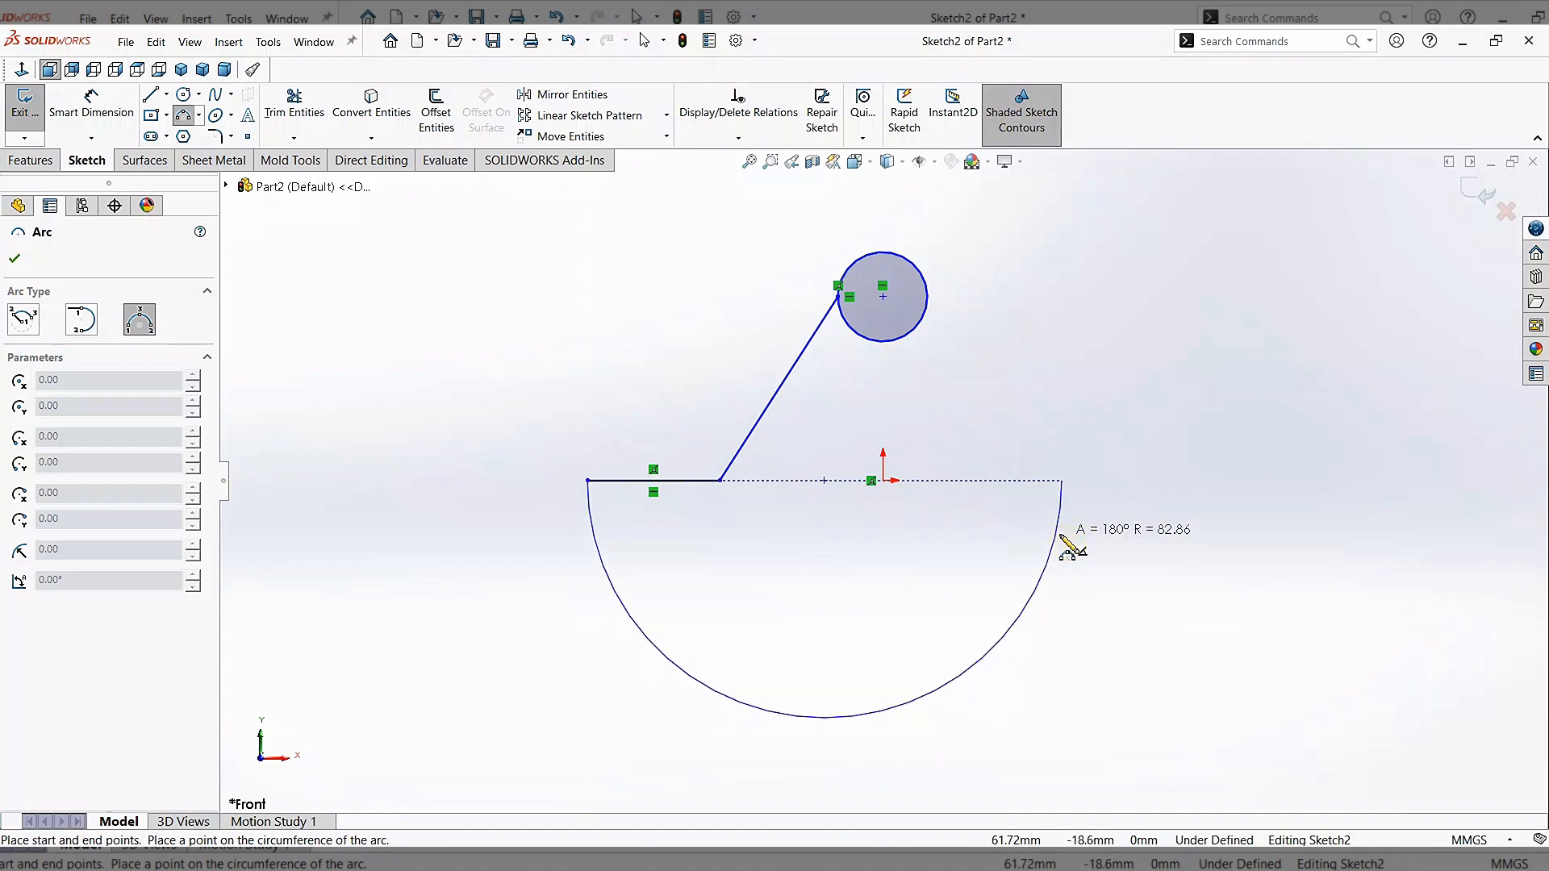
{"action": "left_click", "coordinate": [1060, 536]}
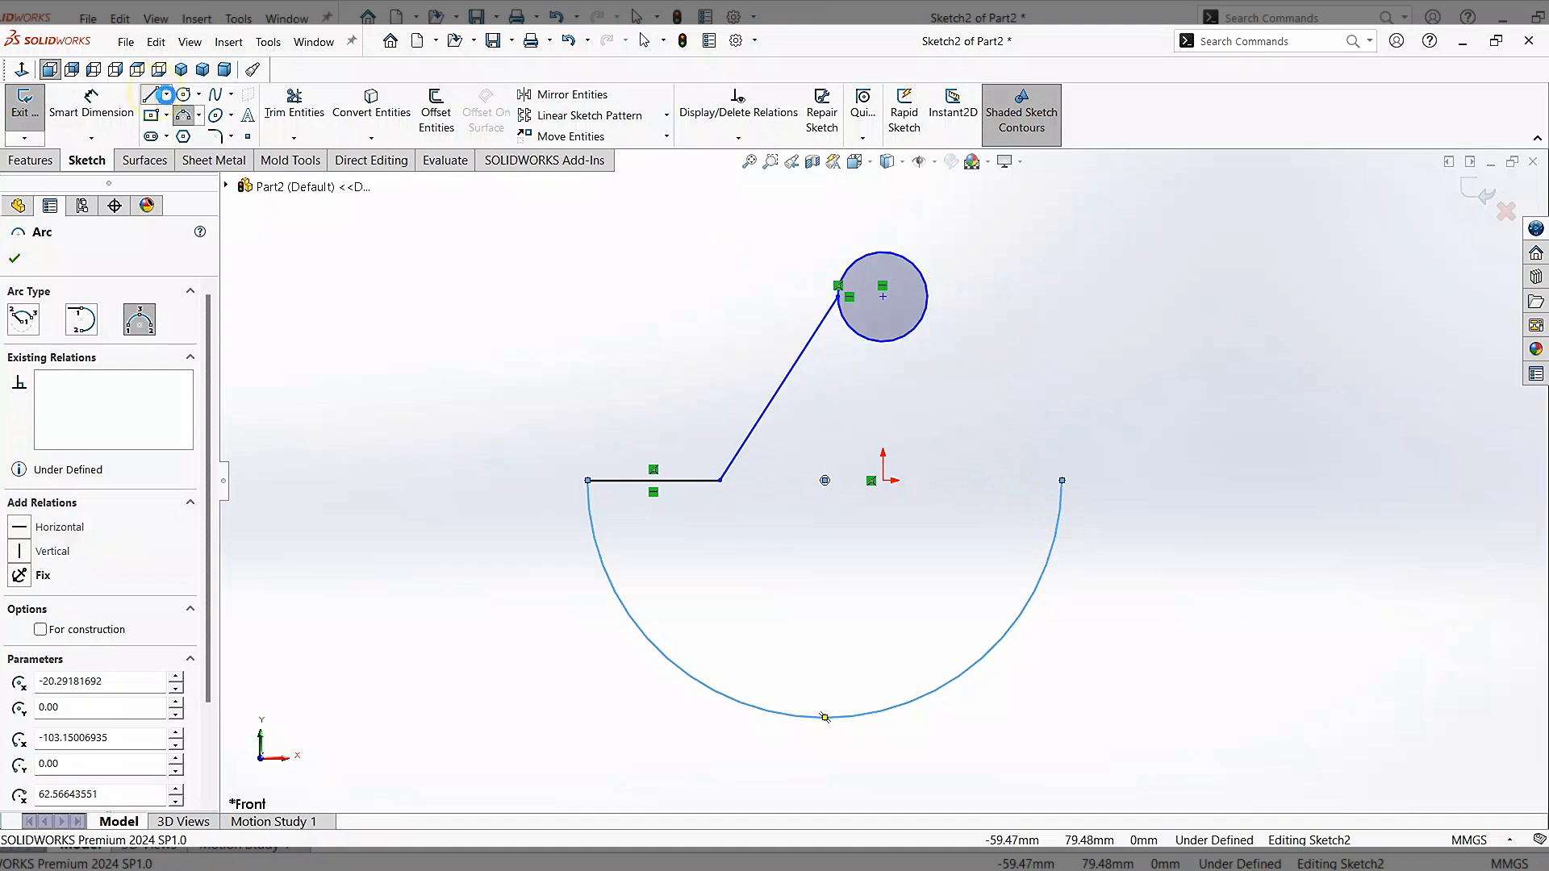
- Sketch a horizontal line inward from the arc's right end and a slanted line about 66 mm long up to the circle's right quadrant
{"action": "left_click", "coordinate": [152, 95]}
{"action": "left_click", "coordinate": [1062, 481]}
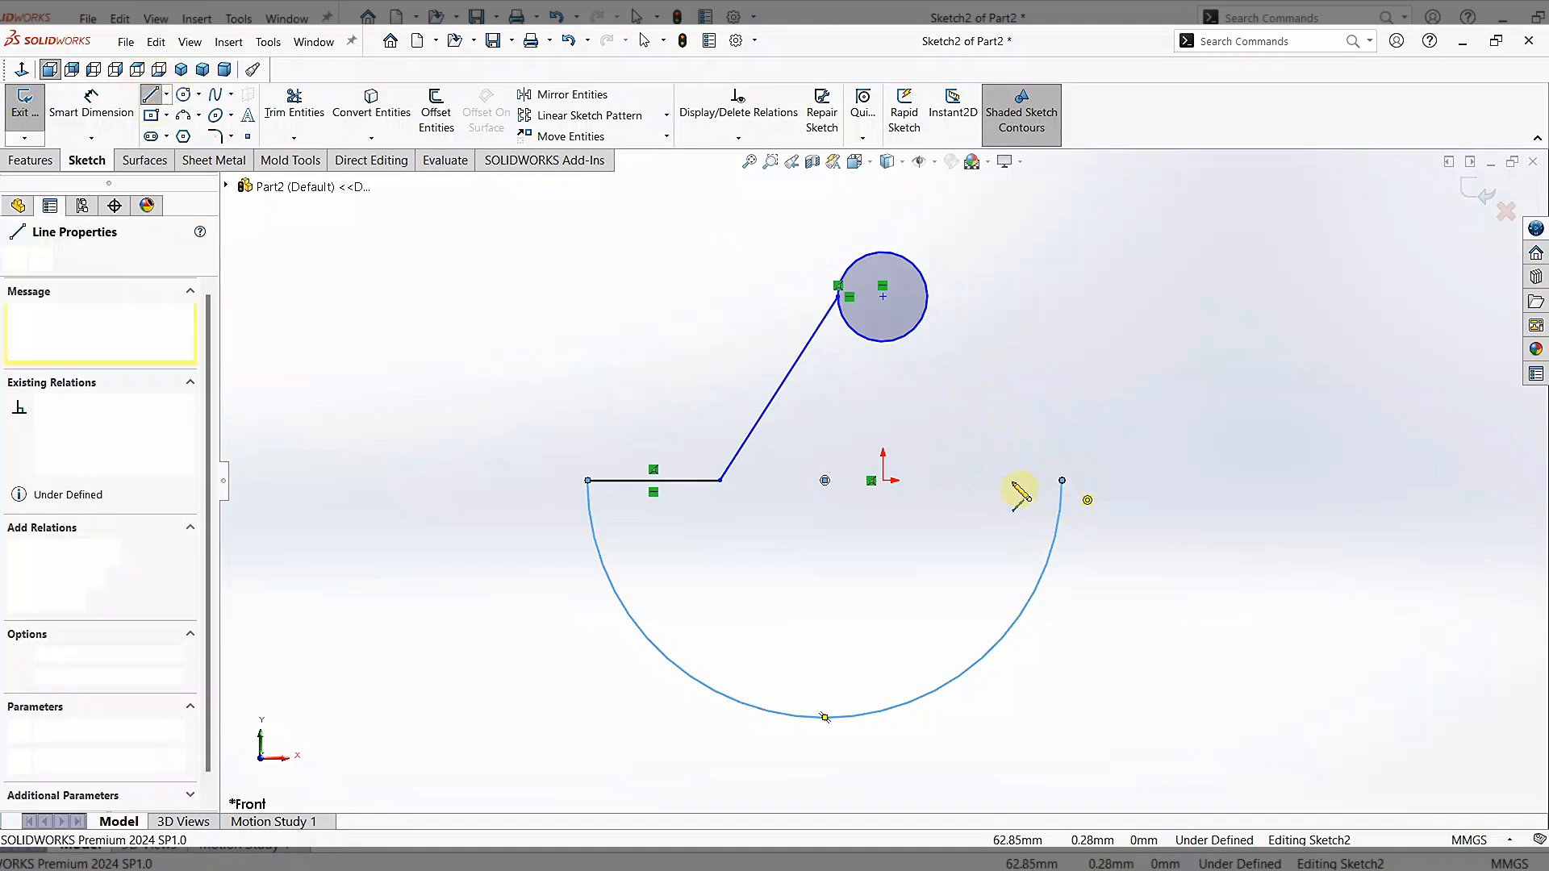
{"action": "left_click", "coordinate": [966, 481]}
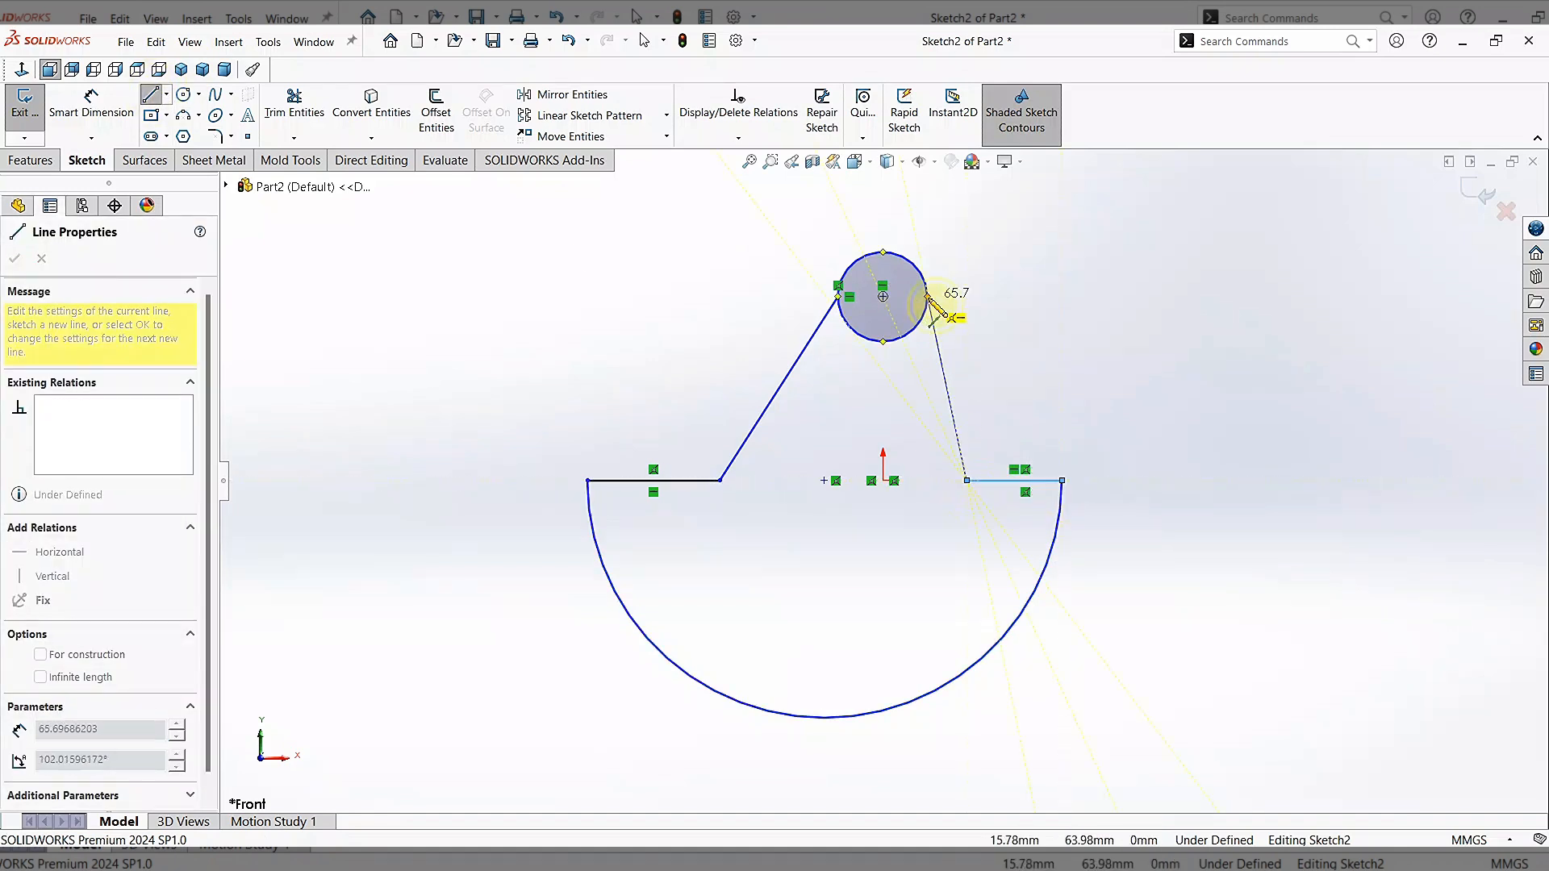
{"action": "left_click", "coordinate": [928, 297]}
{"action": "key", "text": "Escape"}
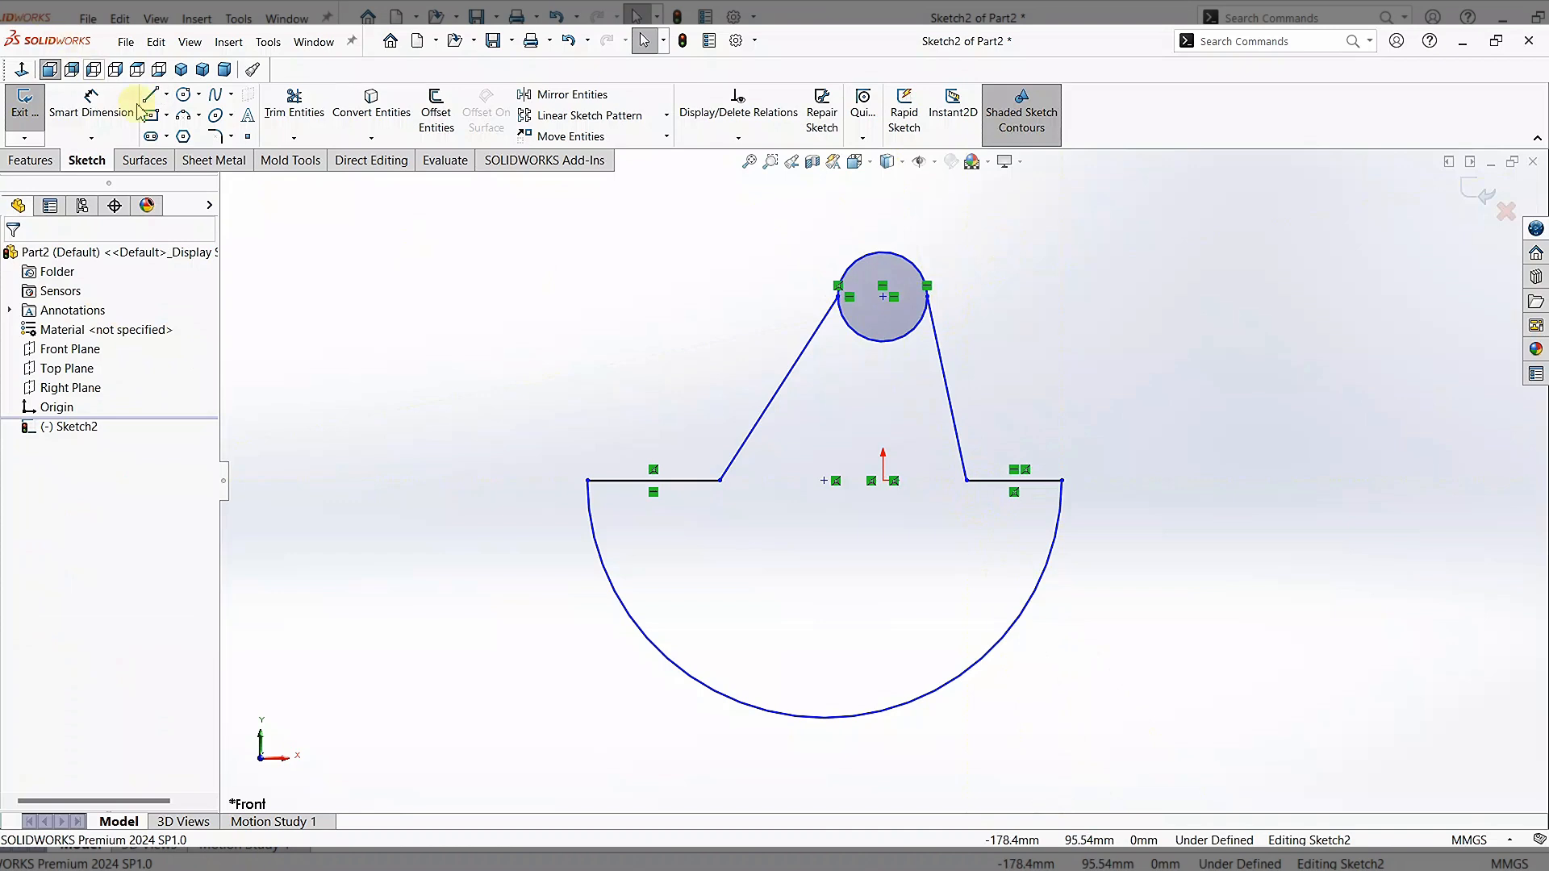
- Add a vertical centerline between the circle's center and the origin
{"action": "left_click", "coordinate": [168, 95]}
{"action": "left_click", "coordinate": [194, 128]}
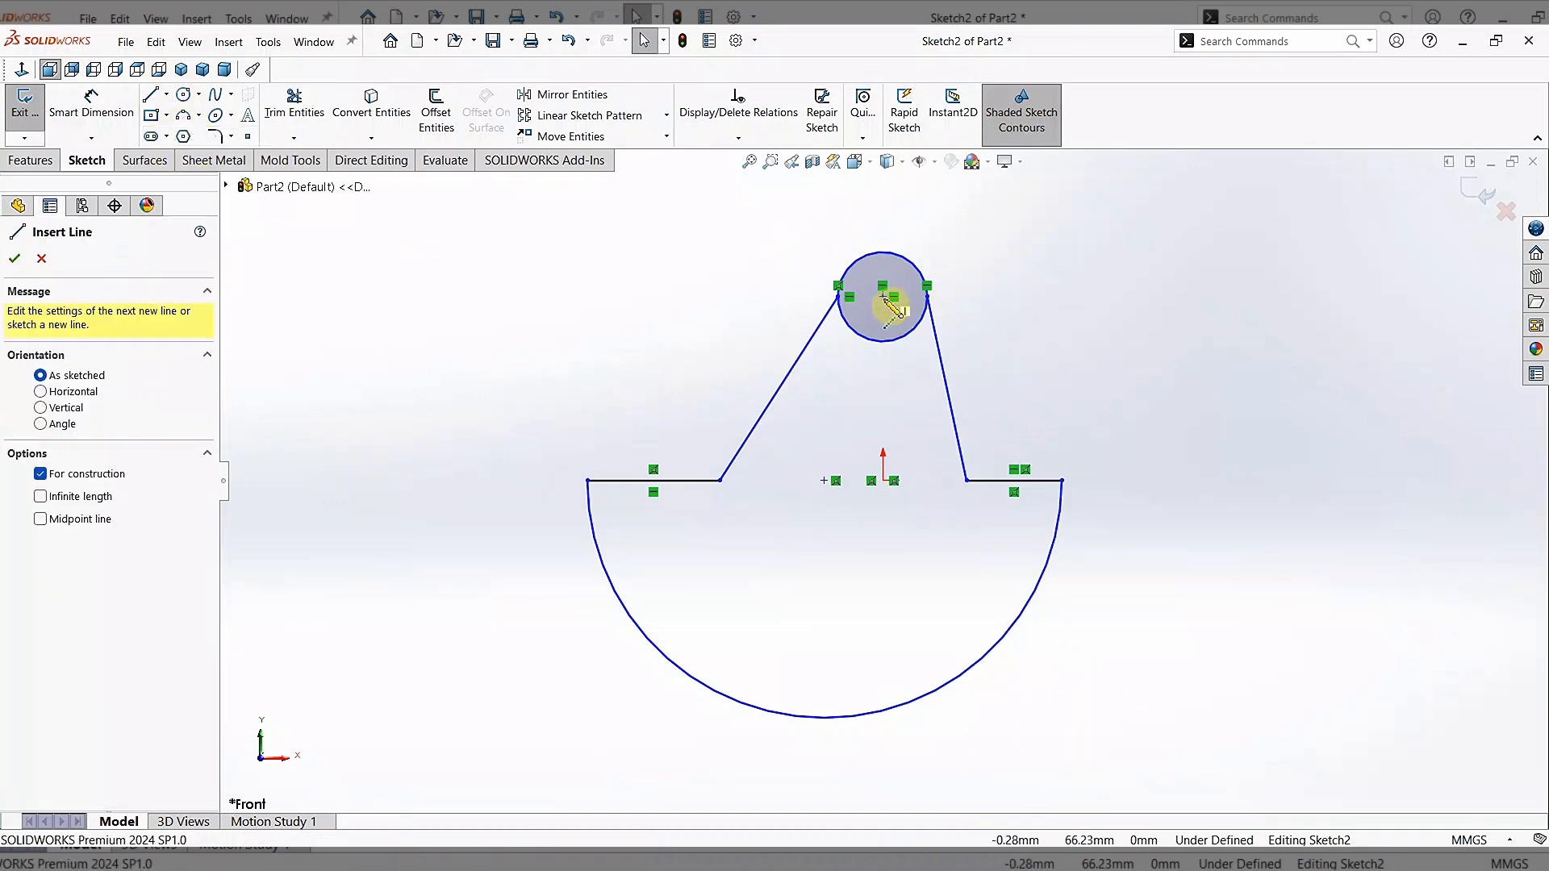
{"action": "left_click", "coordinate": [882, 481]}
{"action": "left_click", "coordinate": [883, 297]}
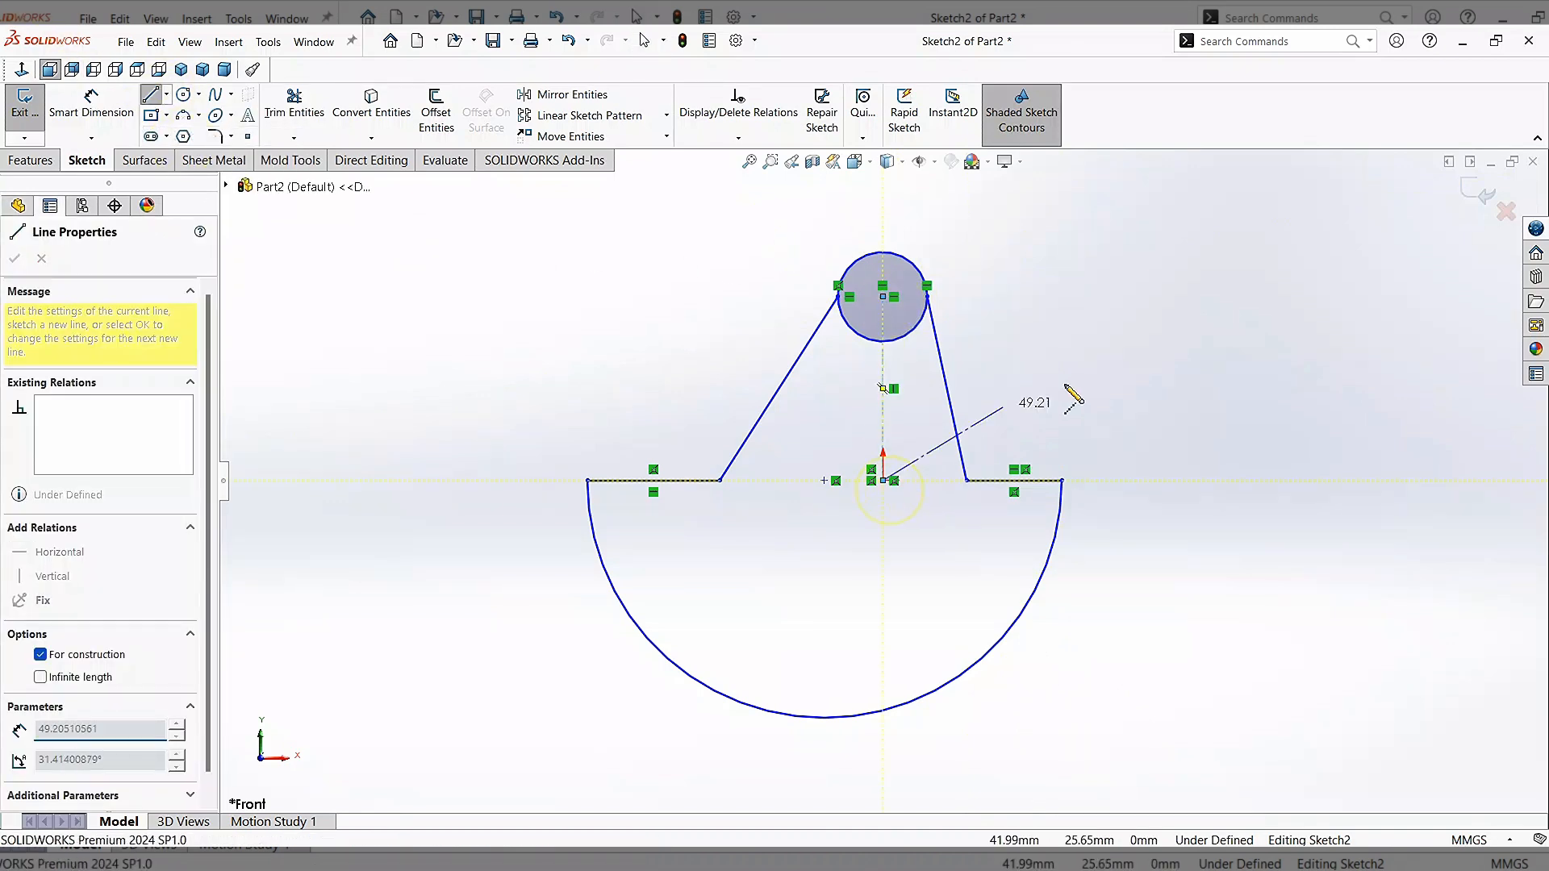
{"action": "key", "text": "Escape"}
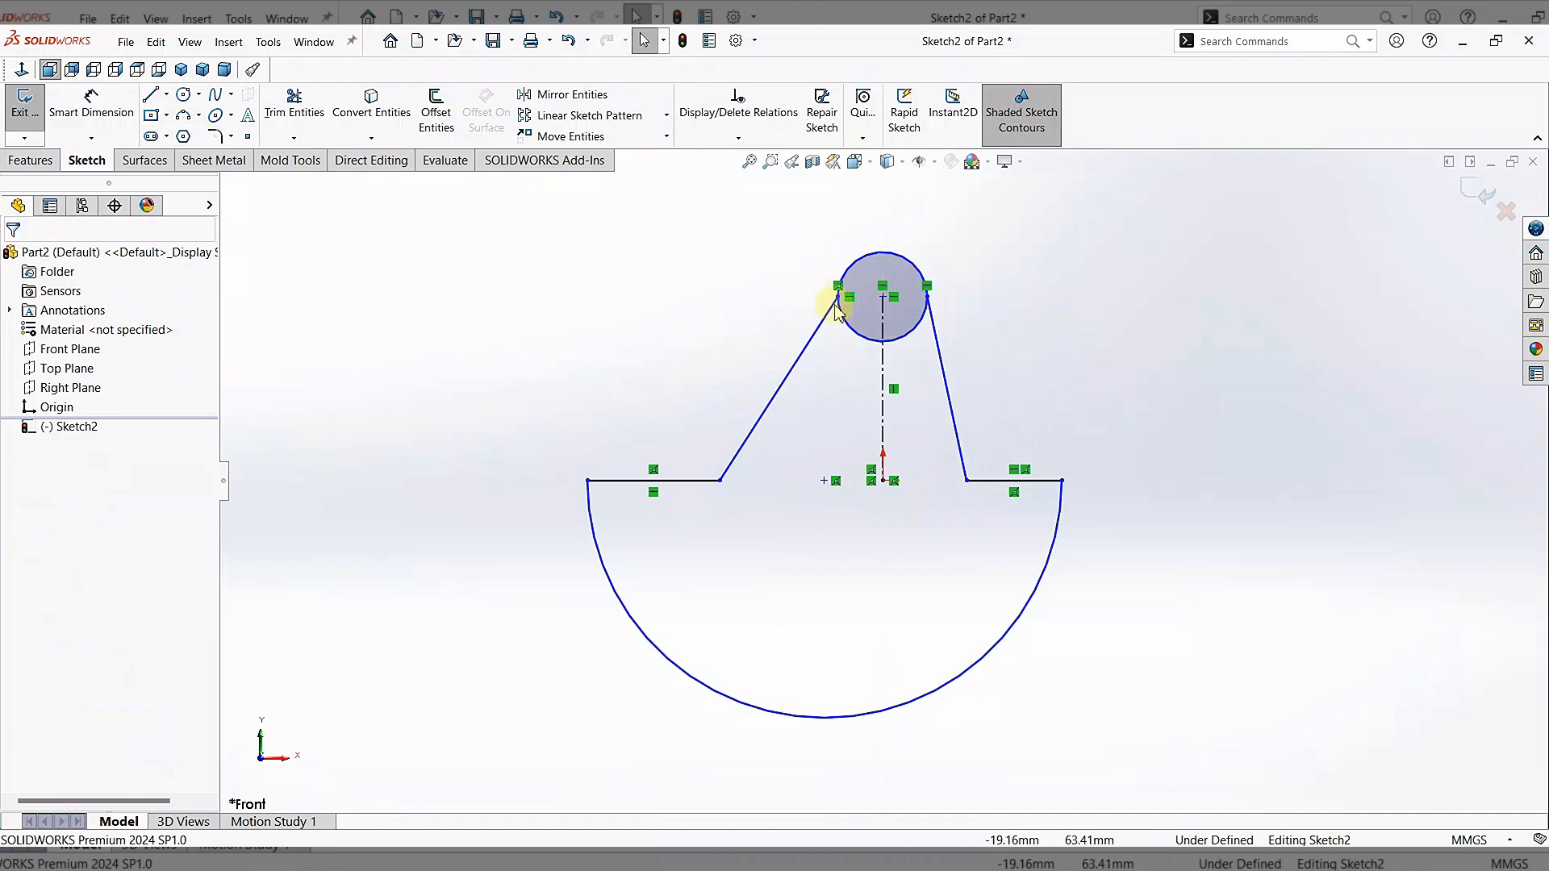
- Make the lower endpoints of the two slanted lines symmetric about the vertical centerline
{"action": "left_click", "coordinate": [967, 481]}
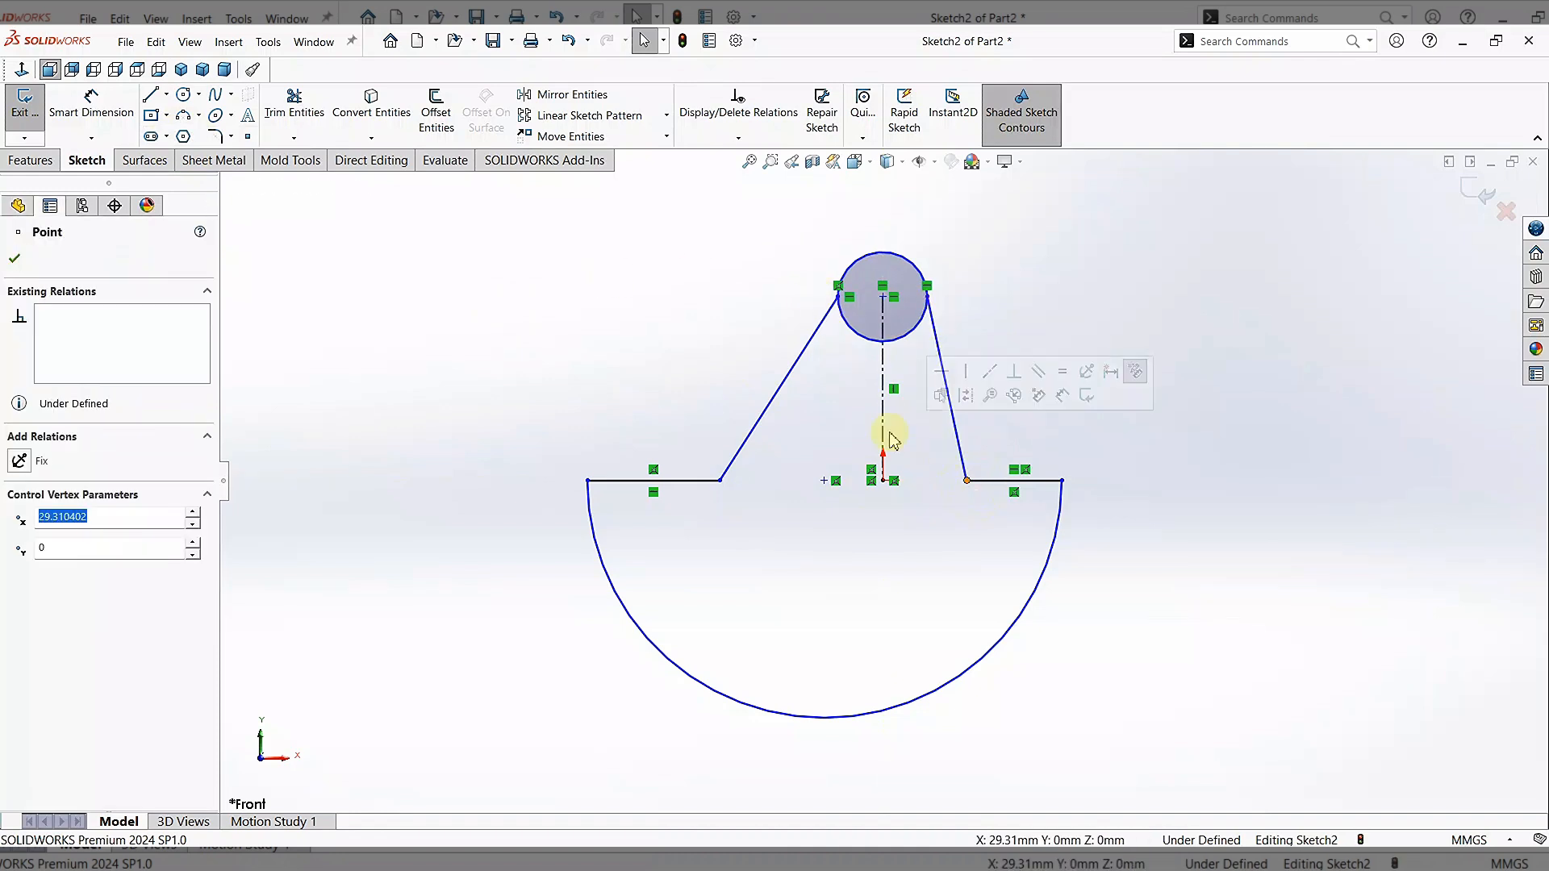
{"action": "left_click", "coordinate": [719, 480], "text": "ctrl"}
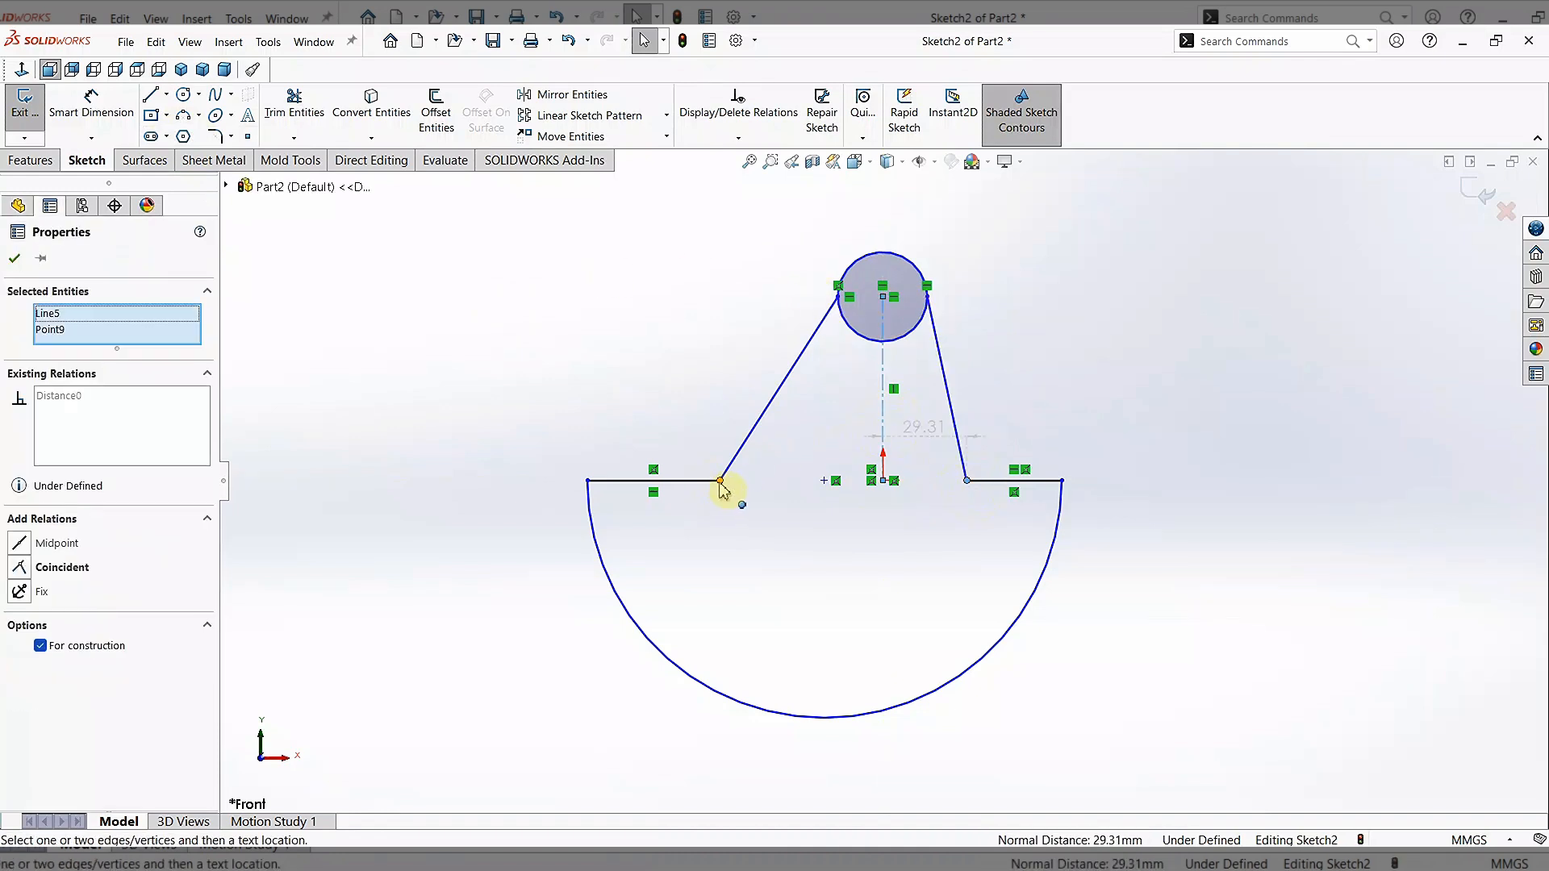
{"action": "left_click", "coordinate": [967, 481], "text": "ctrl"}
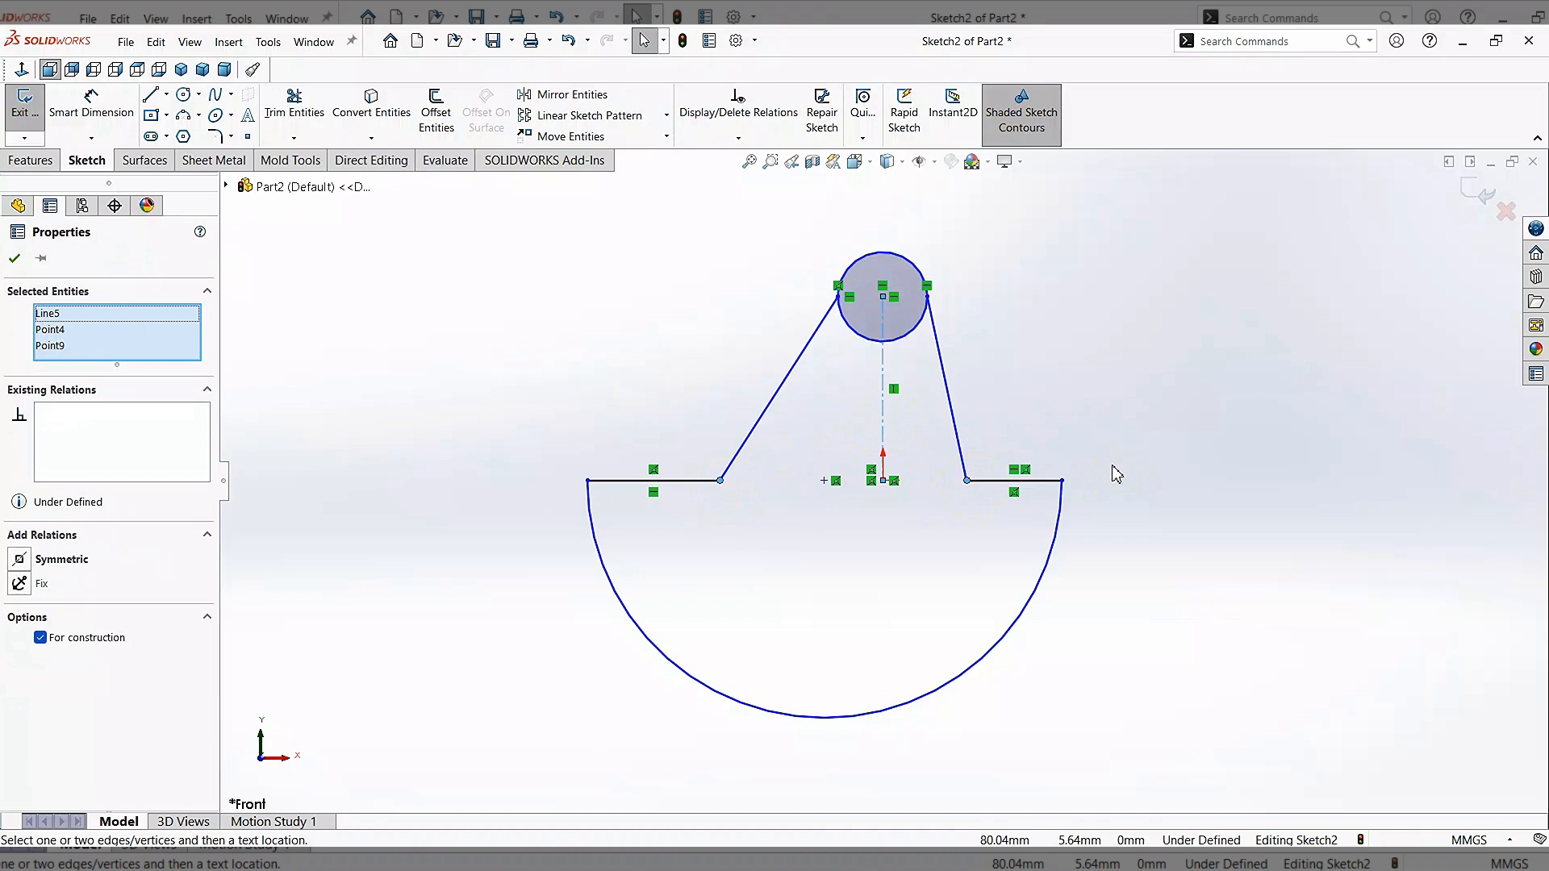
{"action": "left_click", "coordinate": [49, 562]}
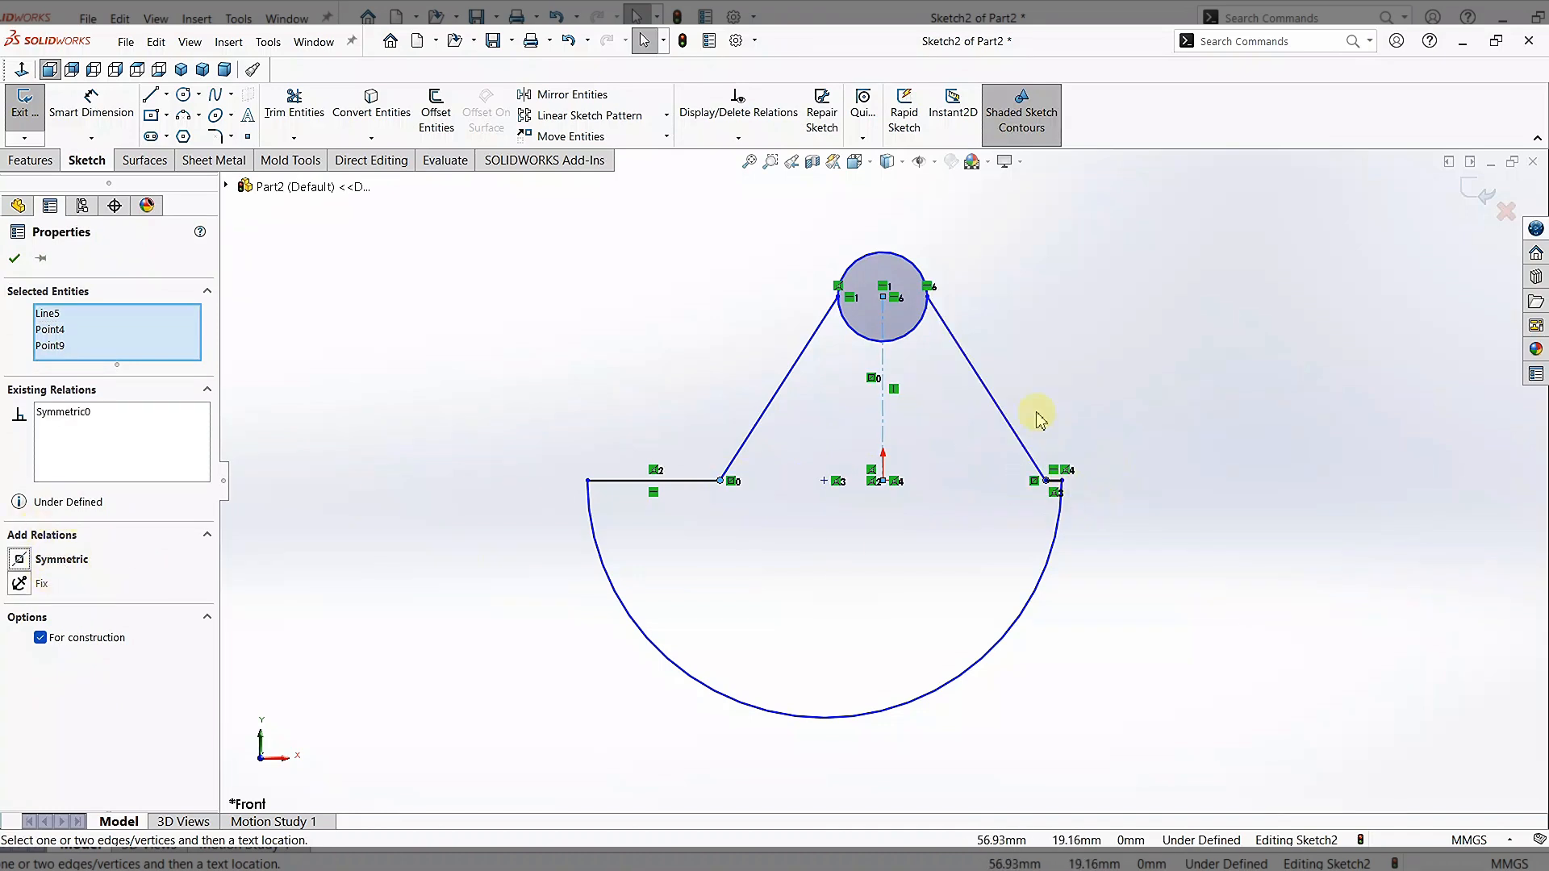
{"action": "left_click", "coordinate": [1062, 327]}
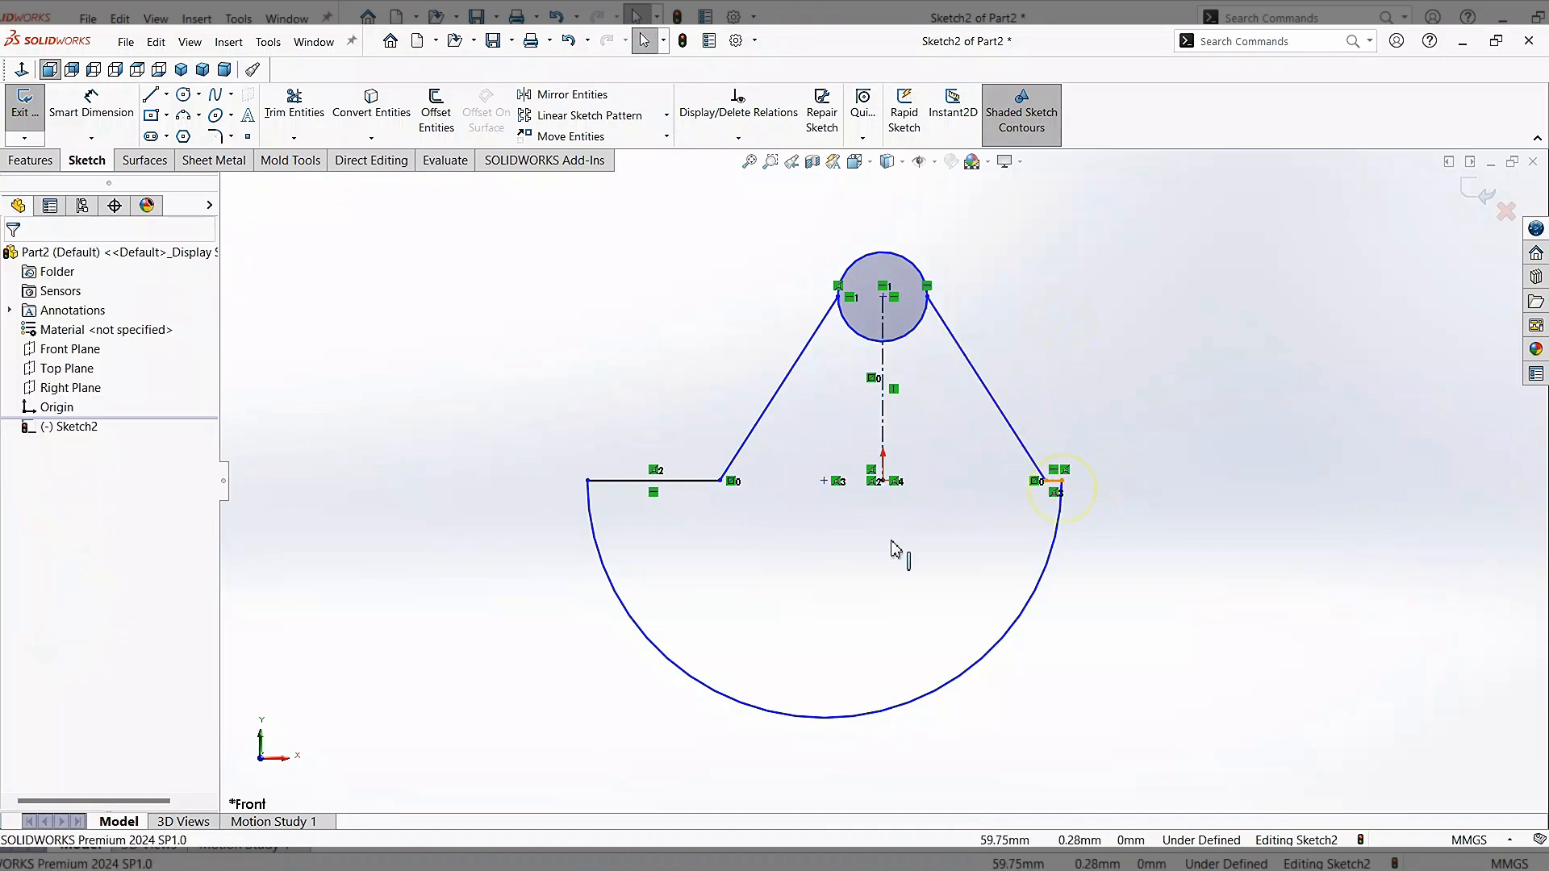
- Apply an Equal relation to the two short horizontal lines at the ends of the large arc
{"action": "left_click", "coordinate": [621, 482]}
{"action": "left_click", "coordinate": [642, 482], "text": "ctrl"}
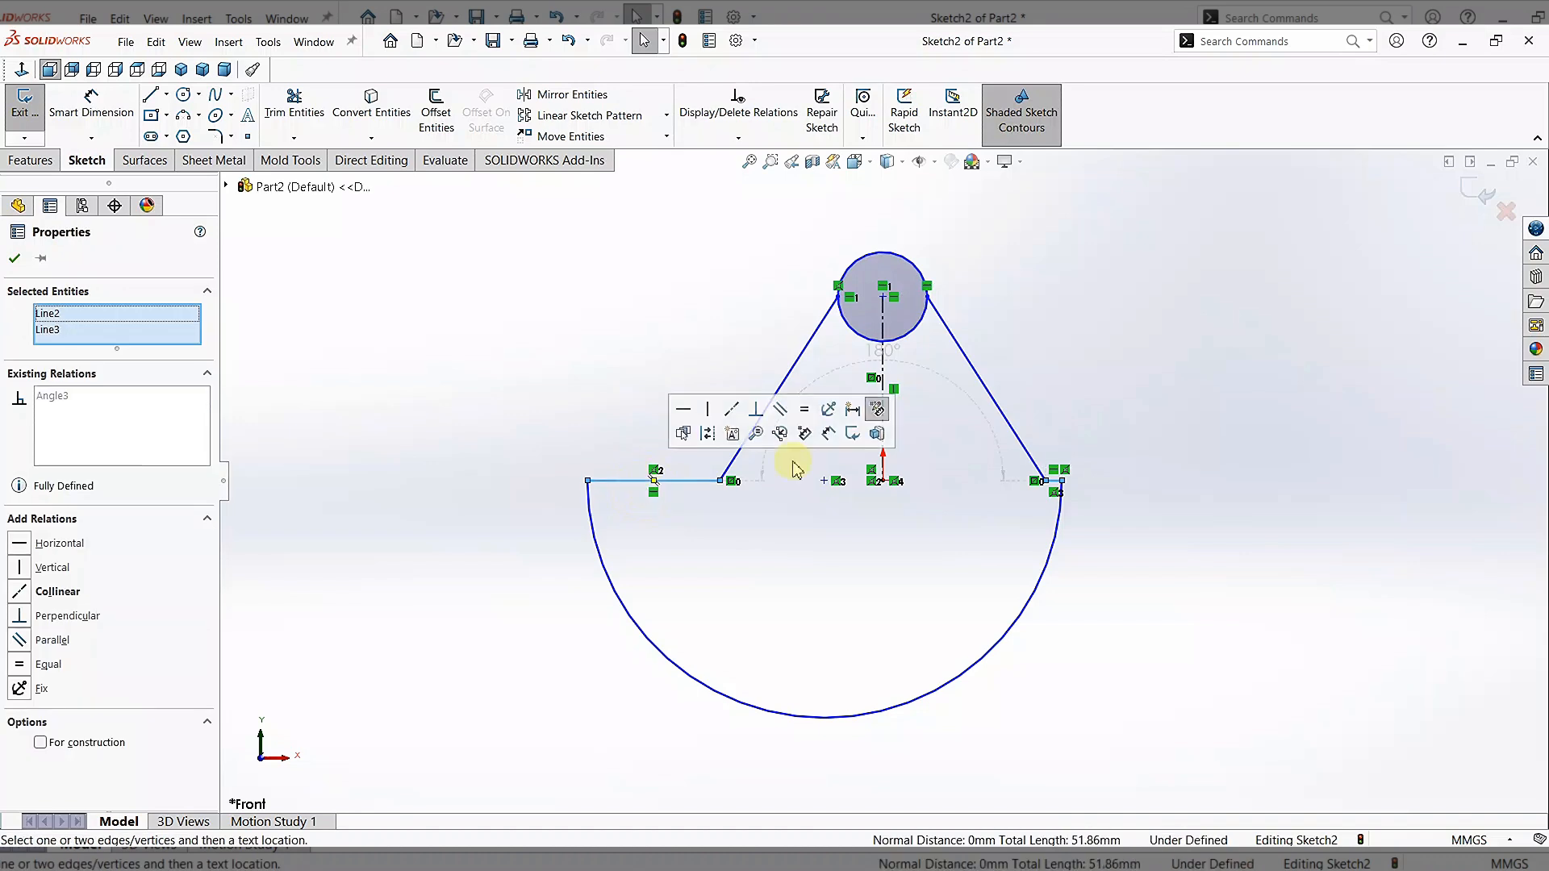
{"action": "left_click", "coordinate": [804, 409]}
{"action": "left_click", "coordinate": [1260, 317]}
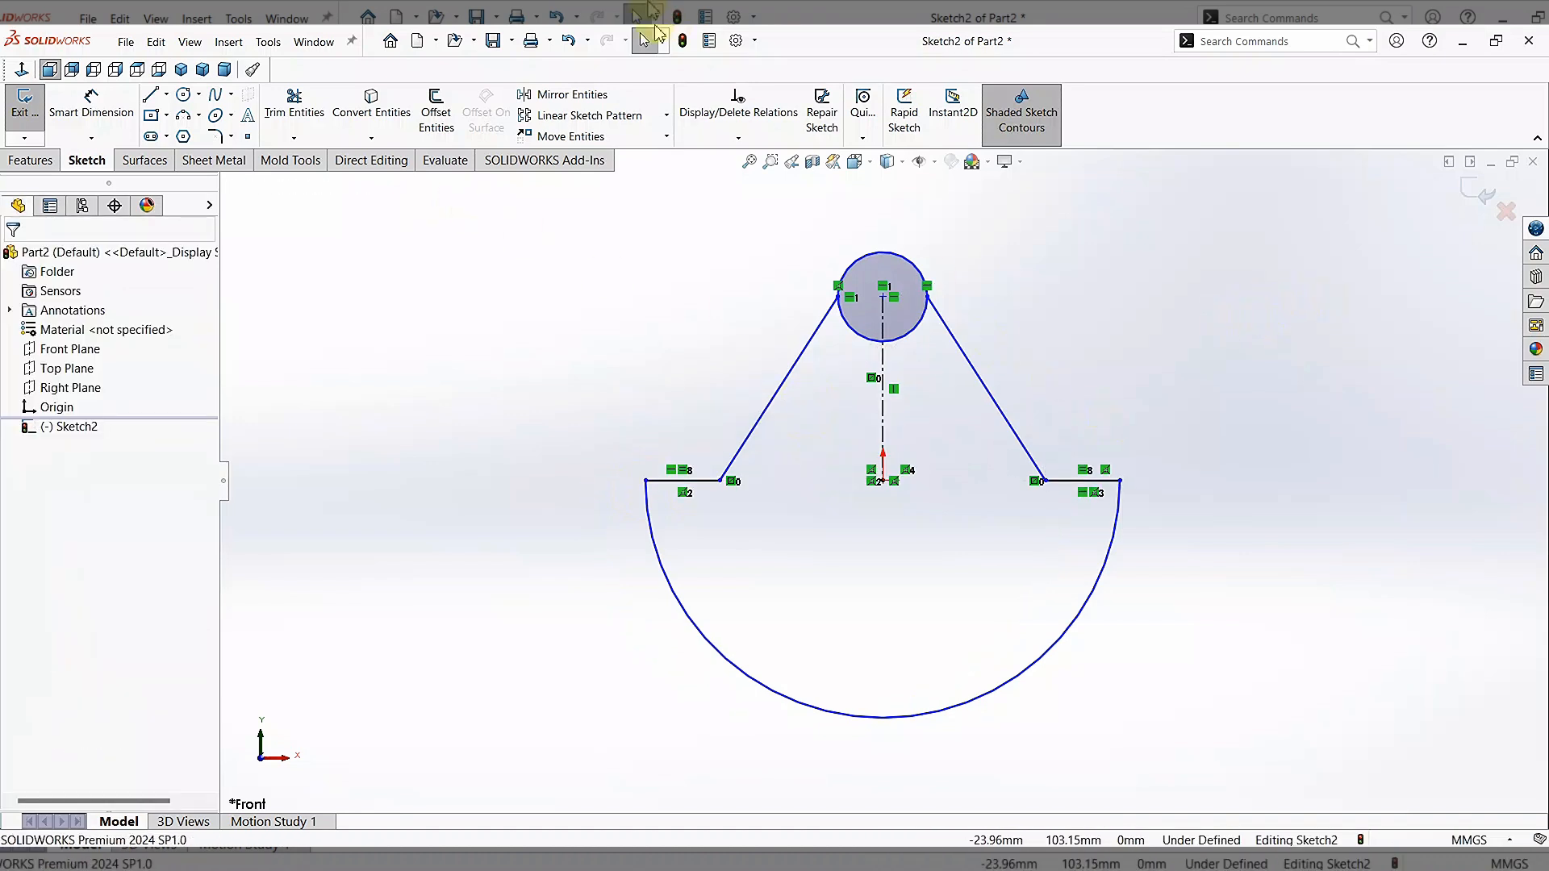
- Dimension the large lower arc with a radius of 50 mm
{"action": "left_click", "coordinate": [89, 103]}
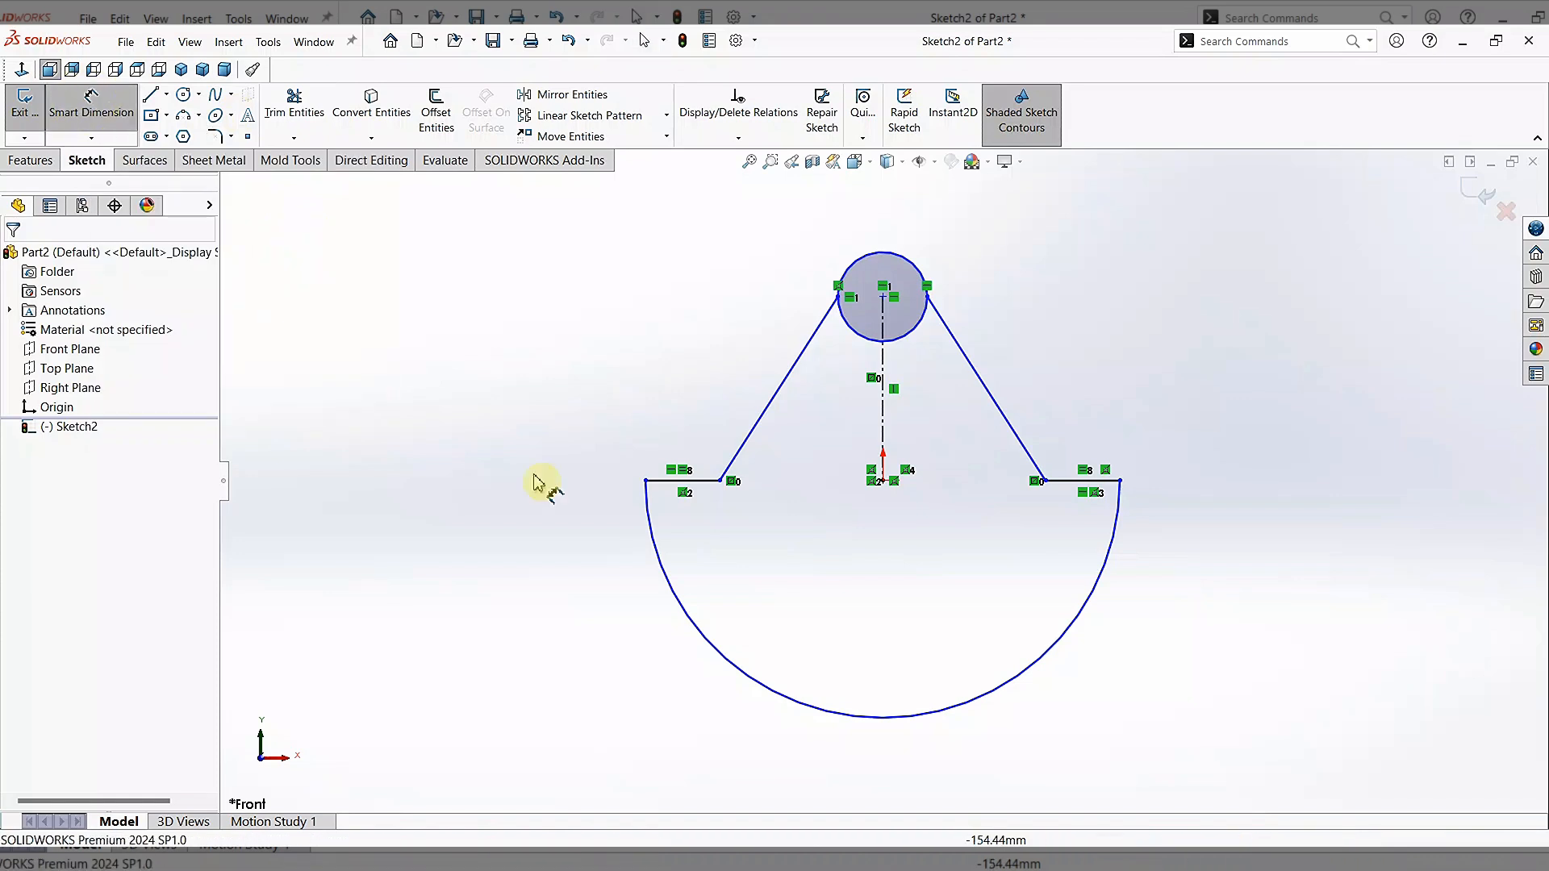
{"action": "left_click", "coordinate": [924, 733]}
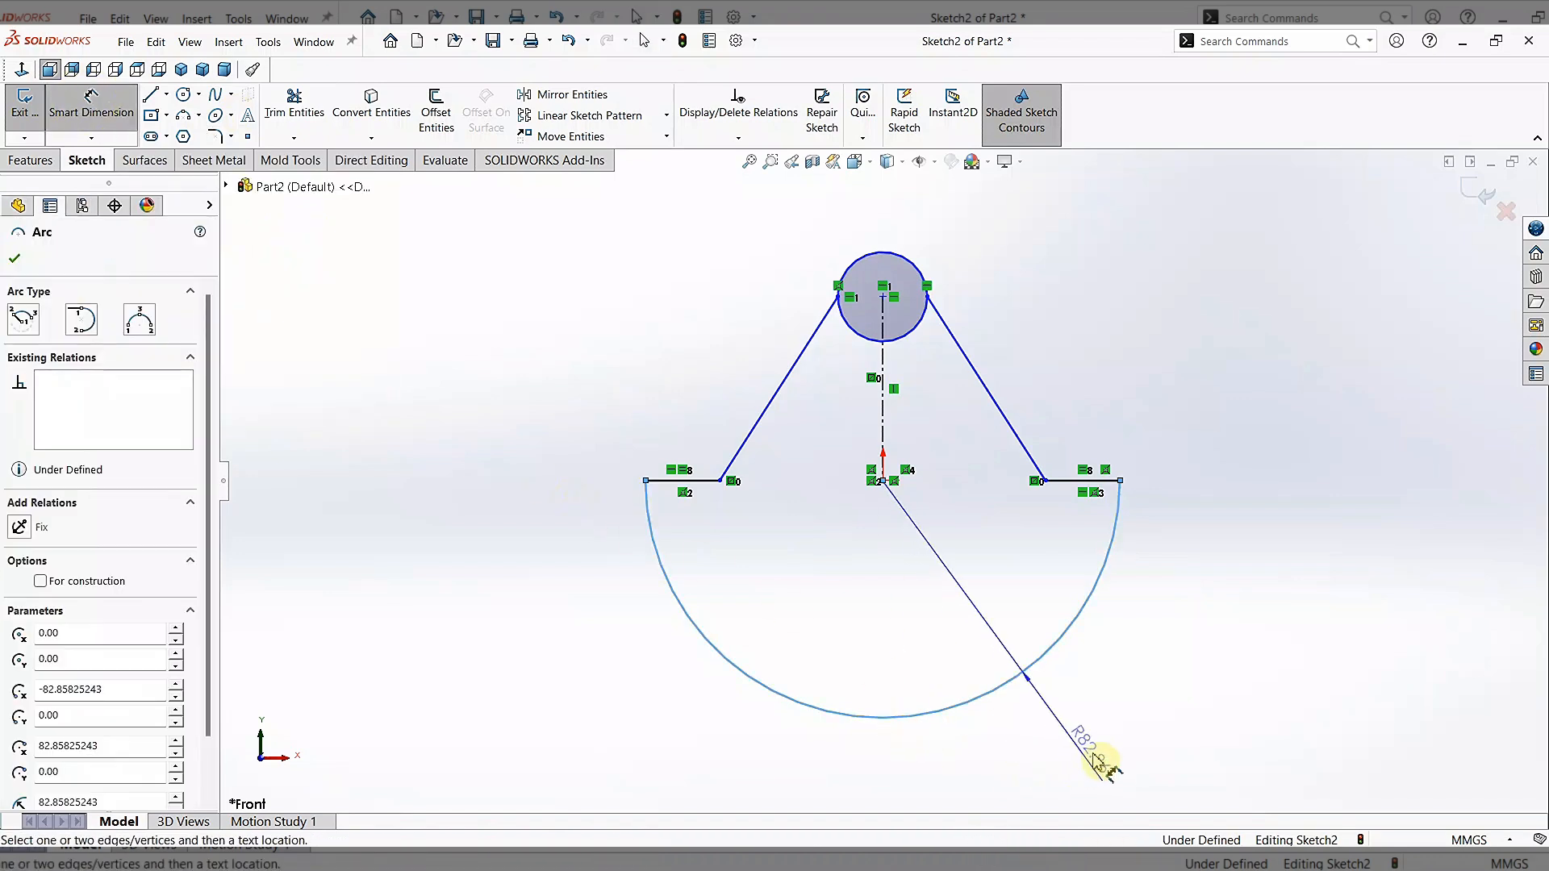
{"action": "left_click", "coordinate": [1356, 698]}
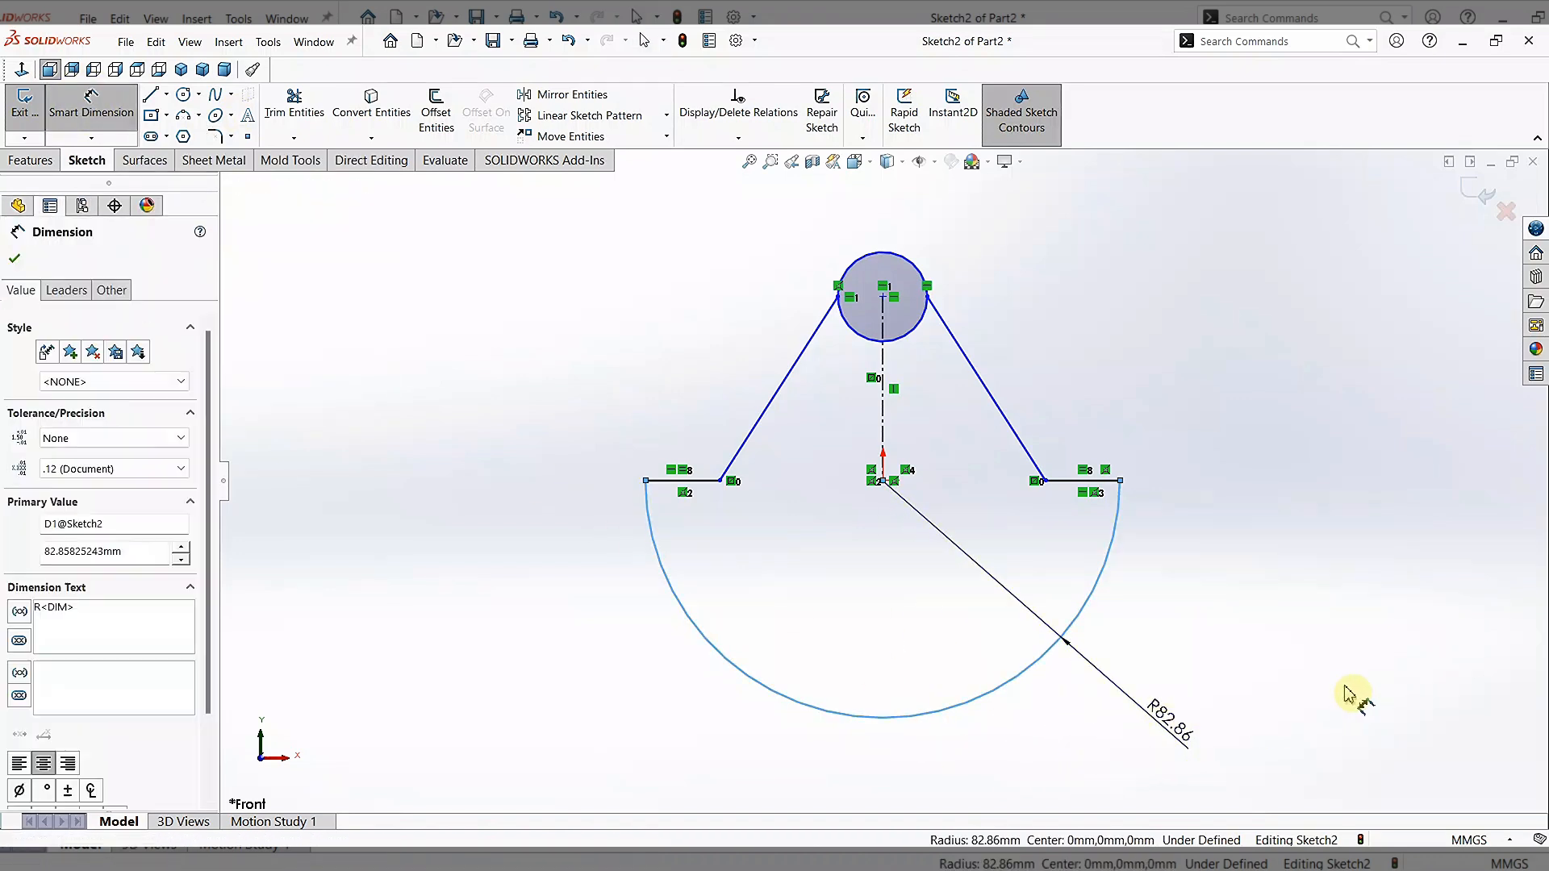
{"action": "type", "text": "50"}
{"action": "key", "text": "Return"}
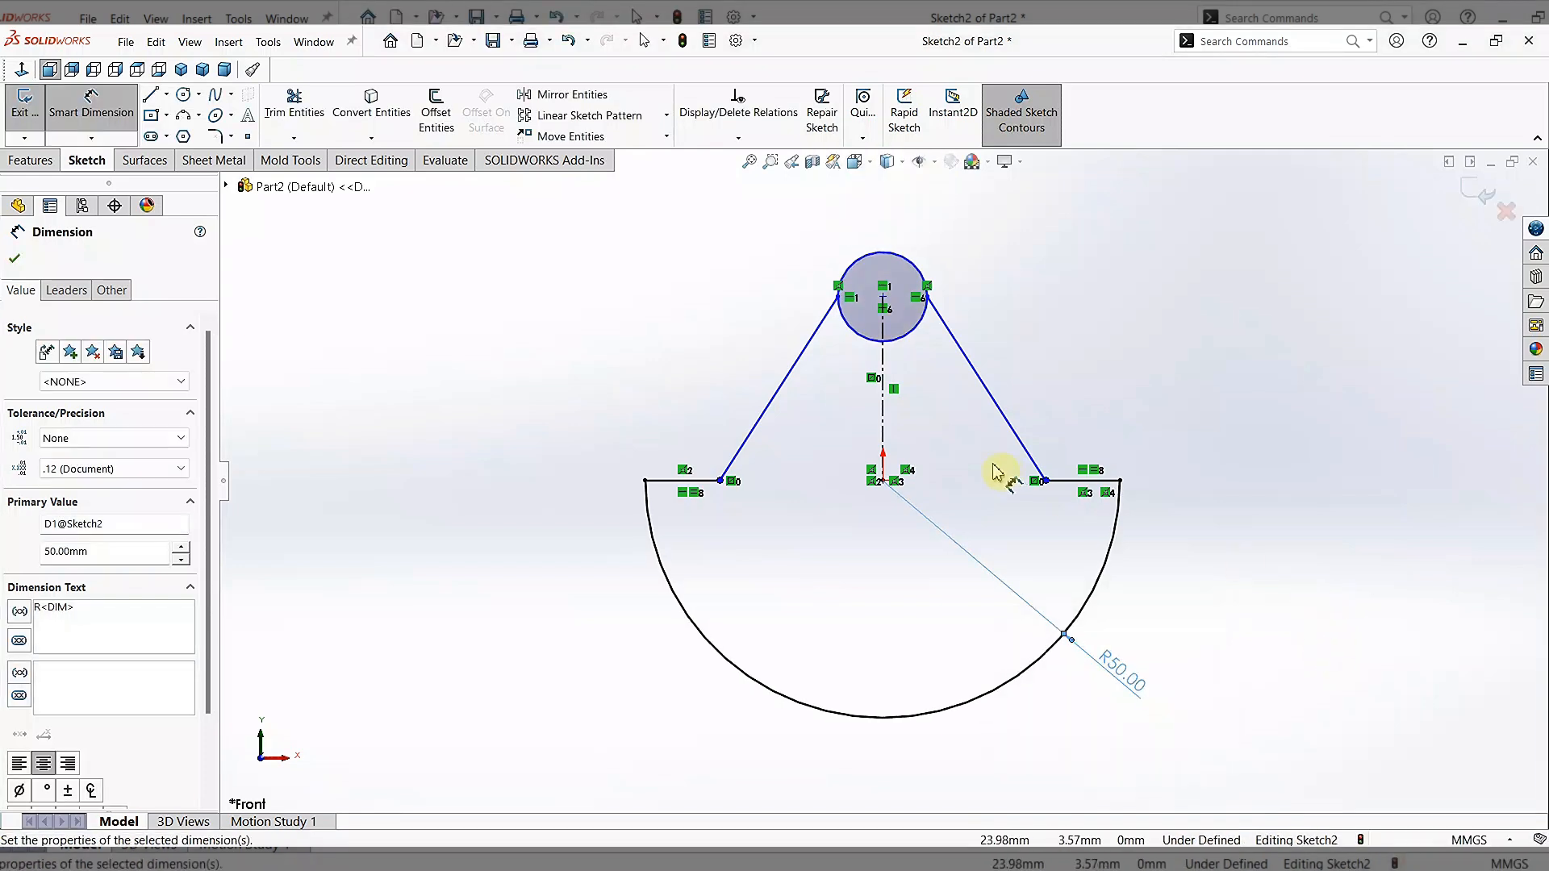
- Dimension the vertical distance between the circle's center and the origin as 35 mm
{"action": "left_click", "coordinate": [884, 298]}
{"action": "left_click", "coordinate": [883, 481]}
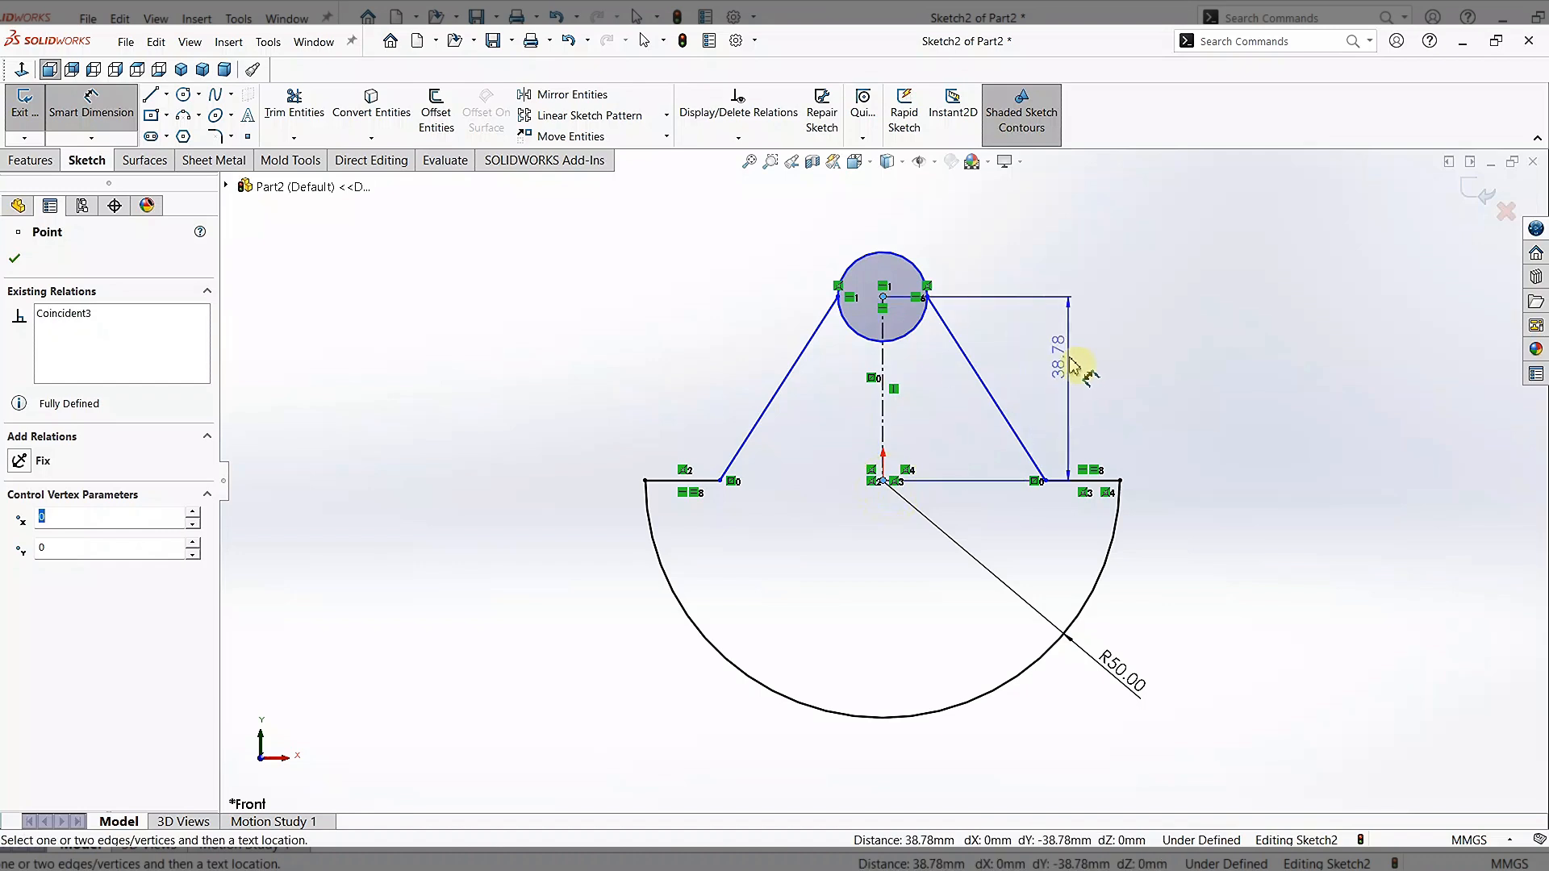
{"action": "left_click", "coordinate": [1093, 396]}
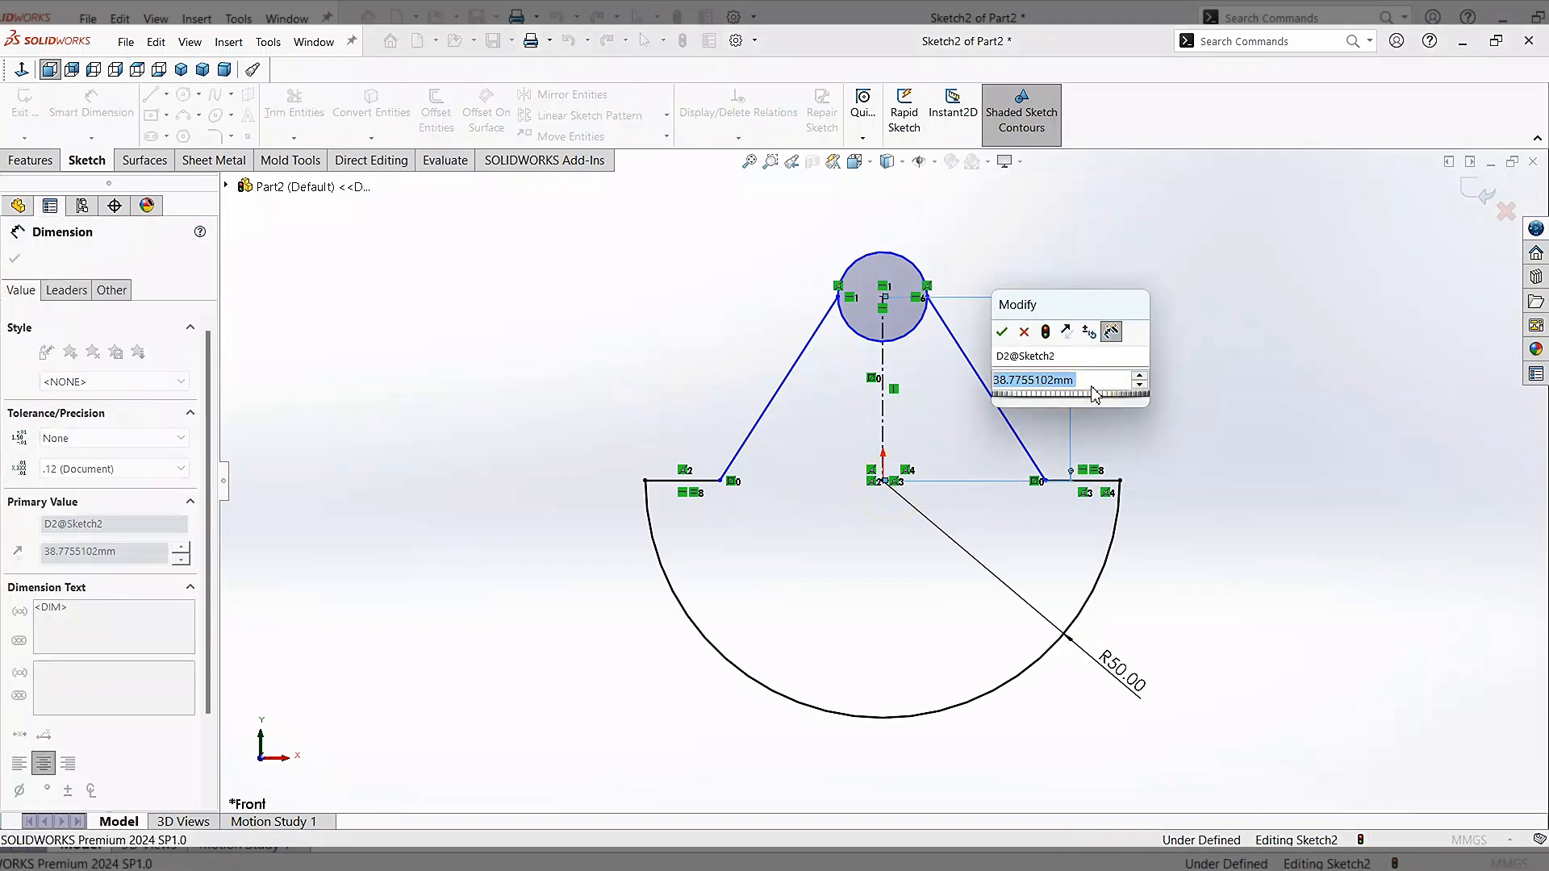
{"action": "type", "text": "3"}
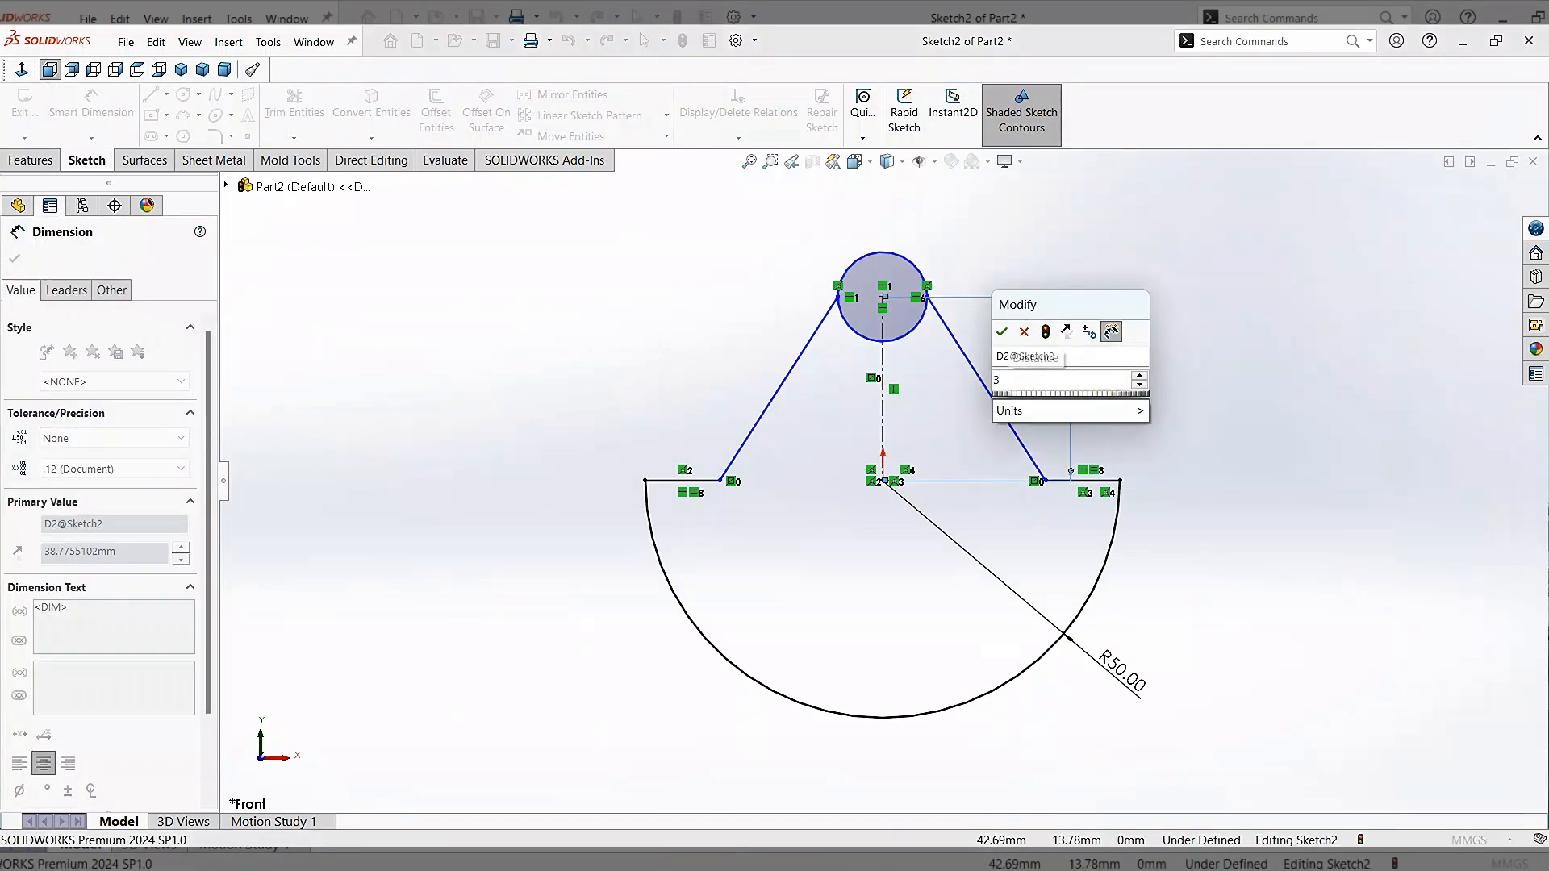
{"action": "type", "text": "5"}
{"action": "key", "text": "Return"}
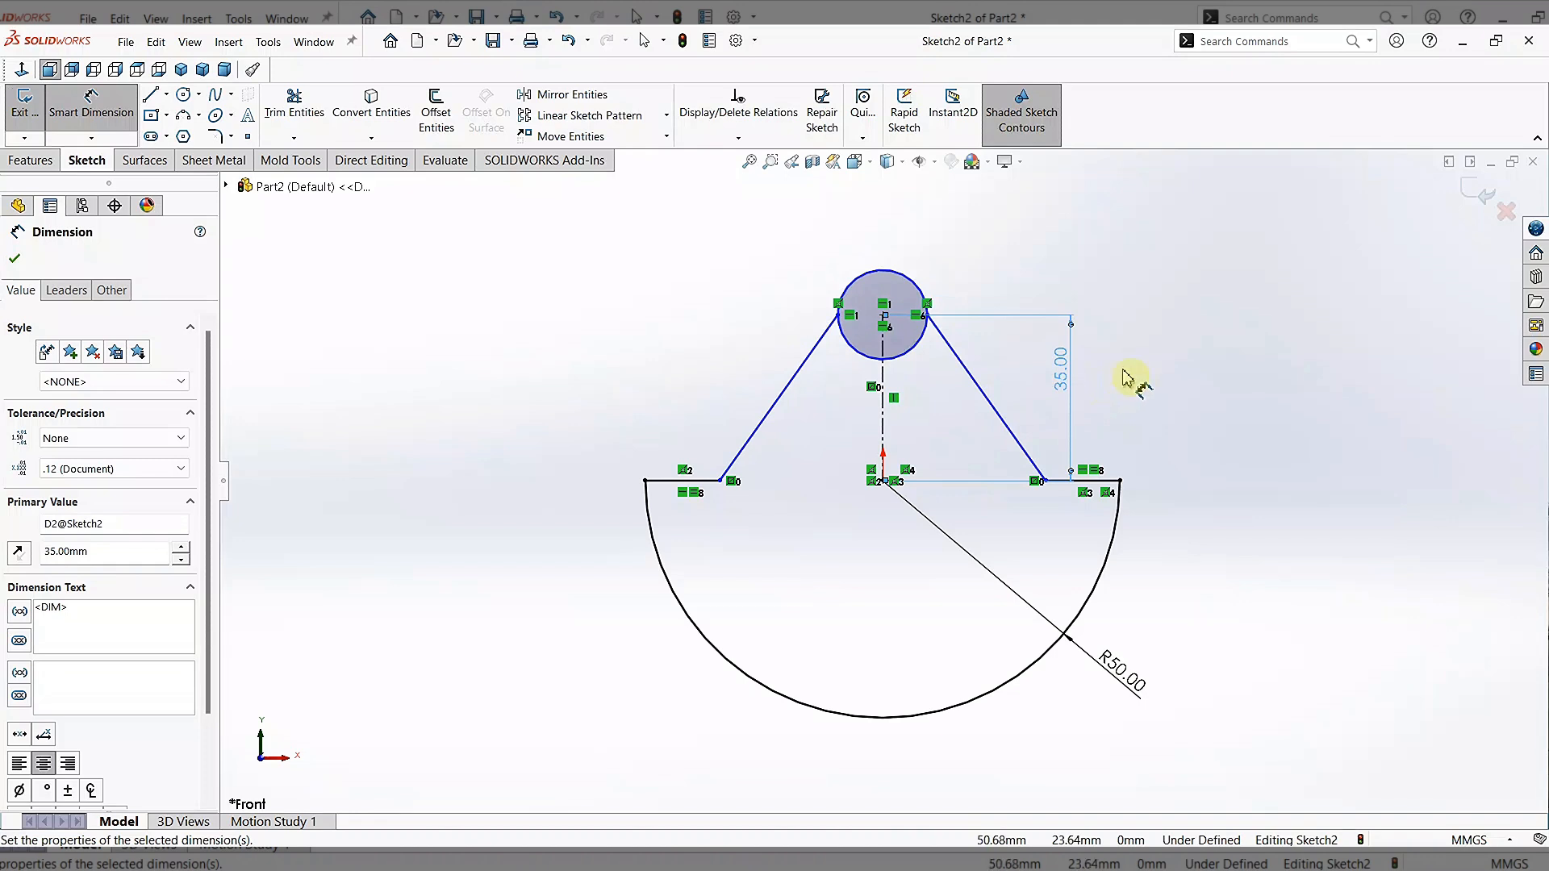
- Dimension the upper circle with a diameter of 35 mm
{"action": "left_click", "coordinate": [915, 281]}
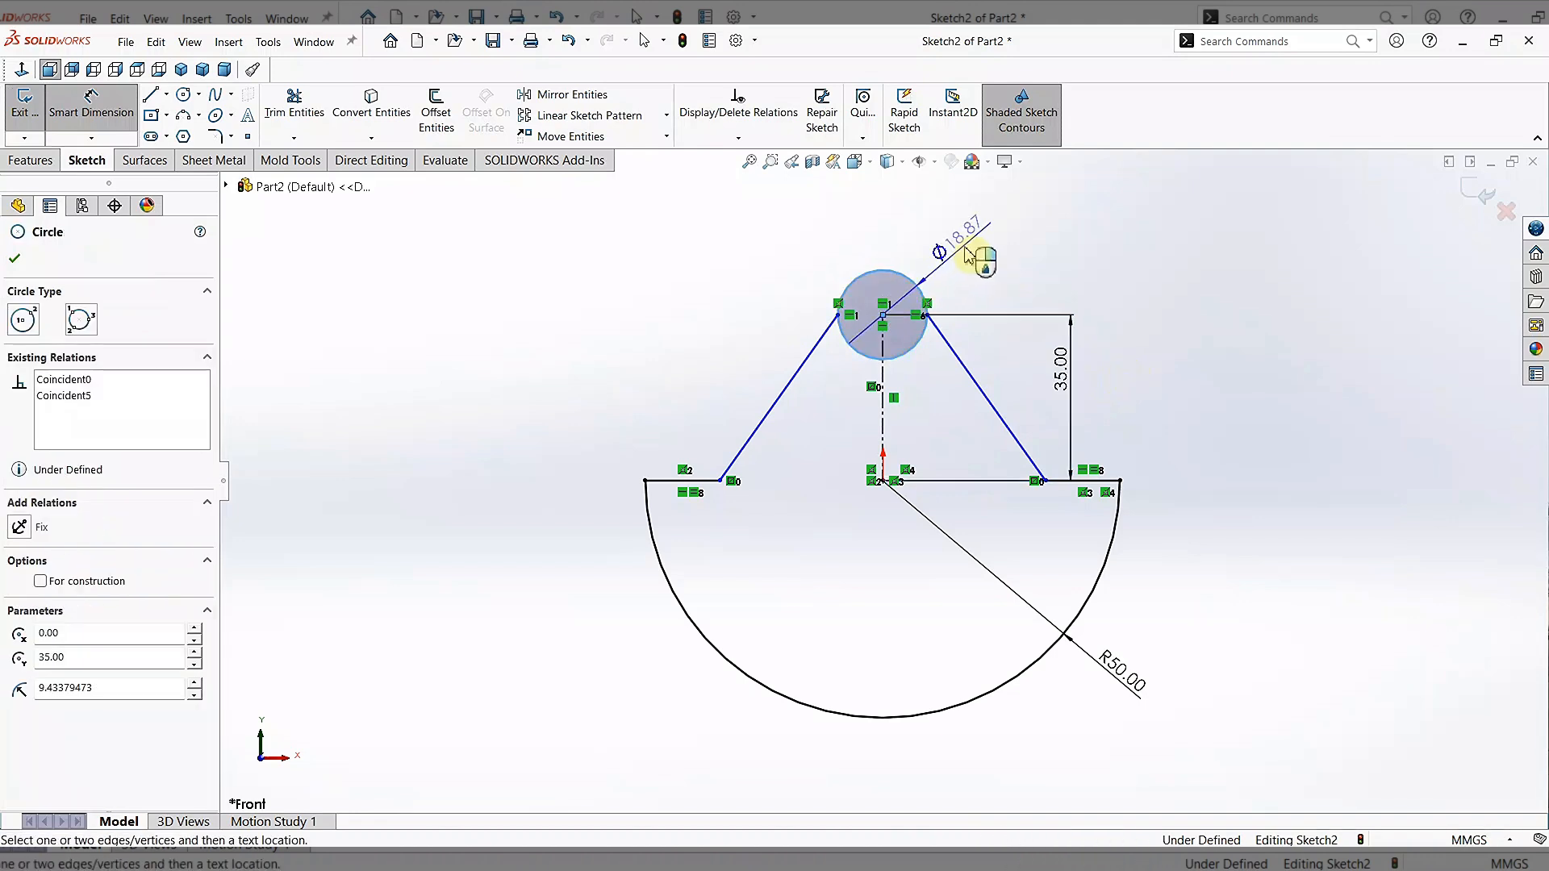
{"action": "left_click", "coordinate": [1140, 247]}
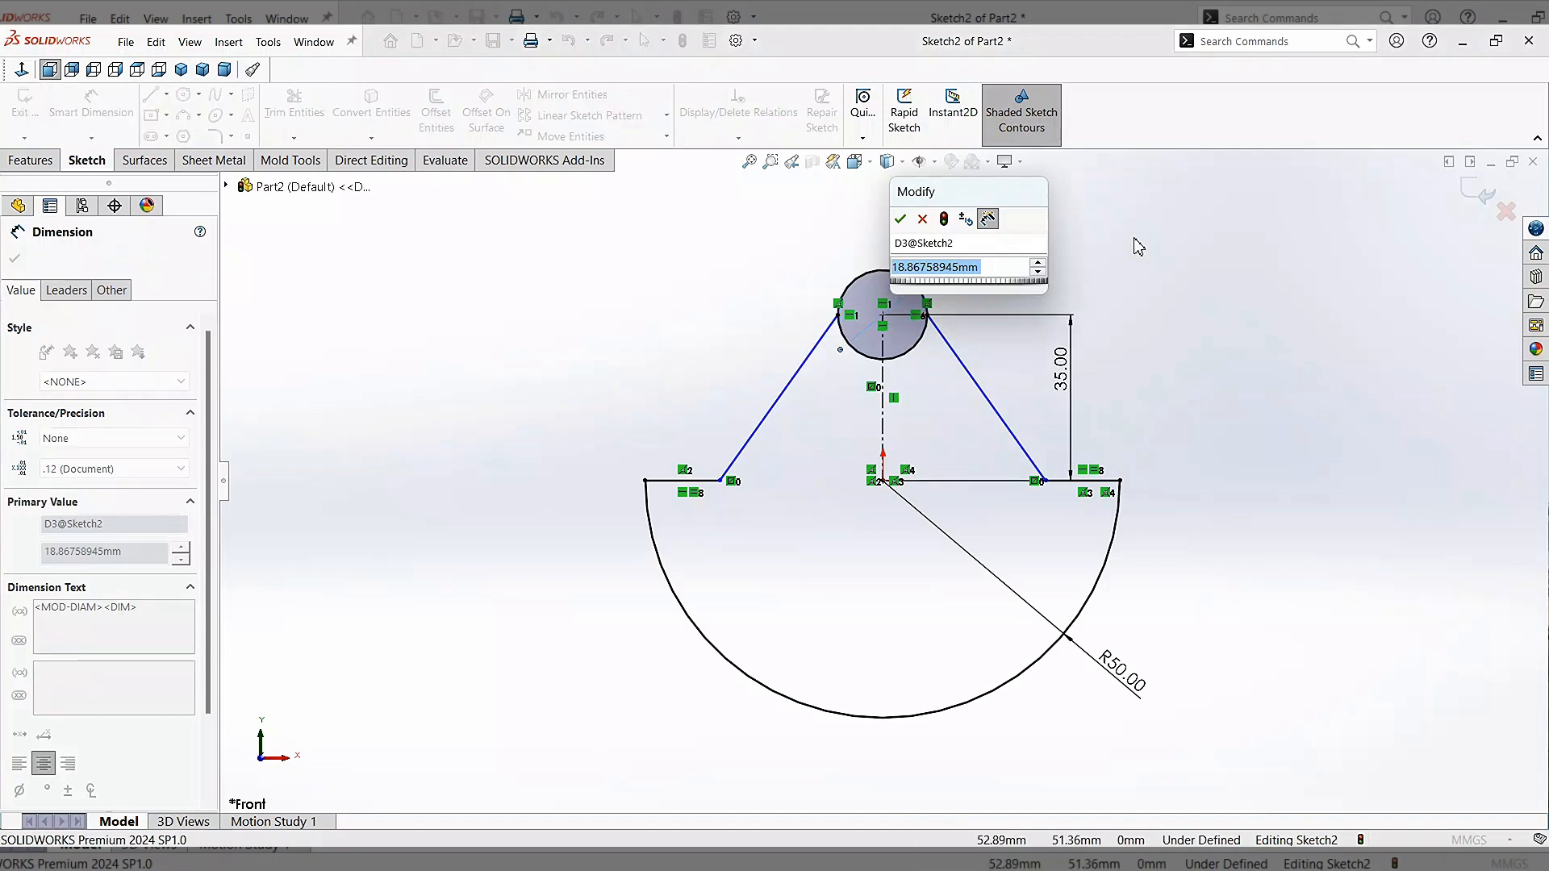
{"action": "type", "text": "35"}
{"action": "key", "text": "Return"}
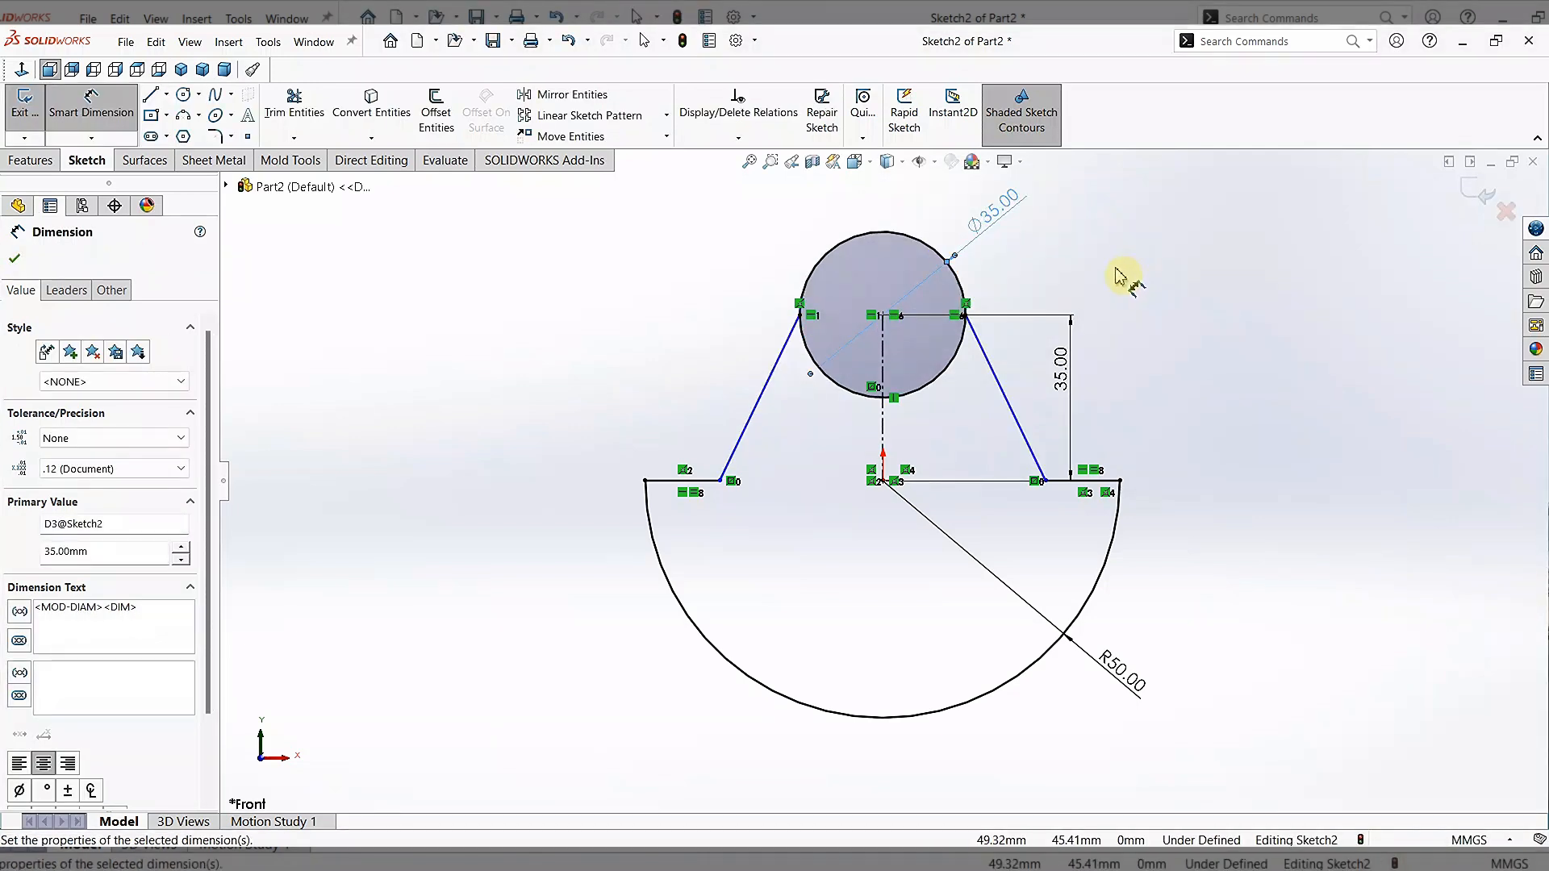
- Dimension the angle between the right slanted line and the vertical centerline as 10°
{"action": "left_click", "coordinate": [1010, 404]}
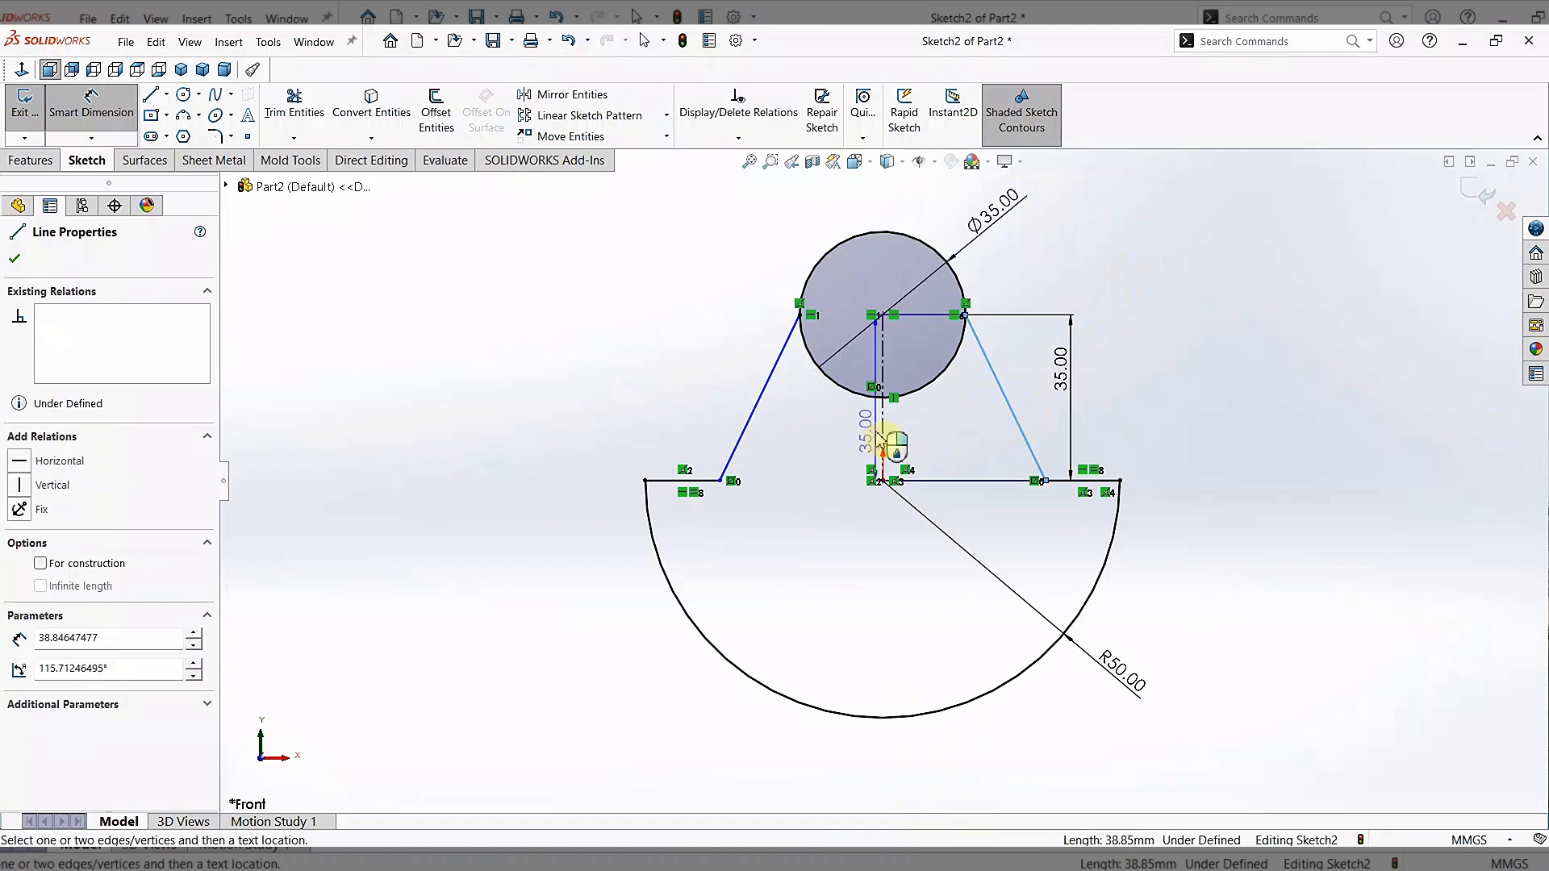
{"action": "left_click", "coordinate": [882, 442]}
{"action": "left_click", "coordinate": [944, 442]}
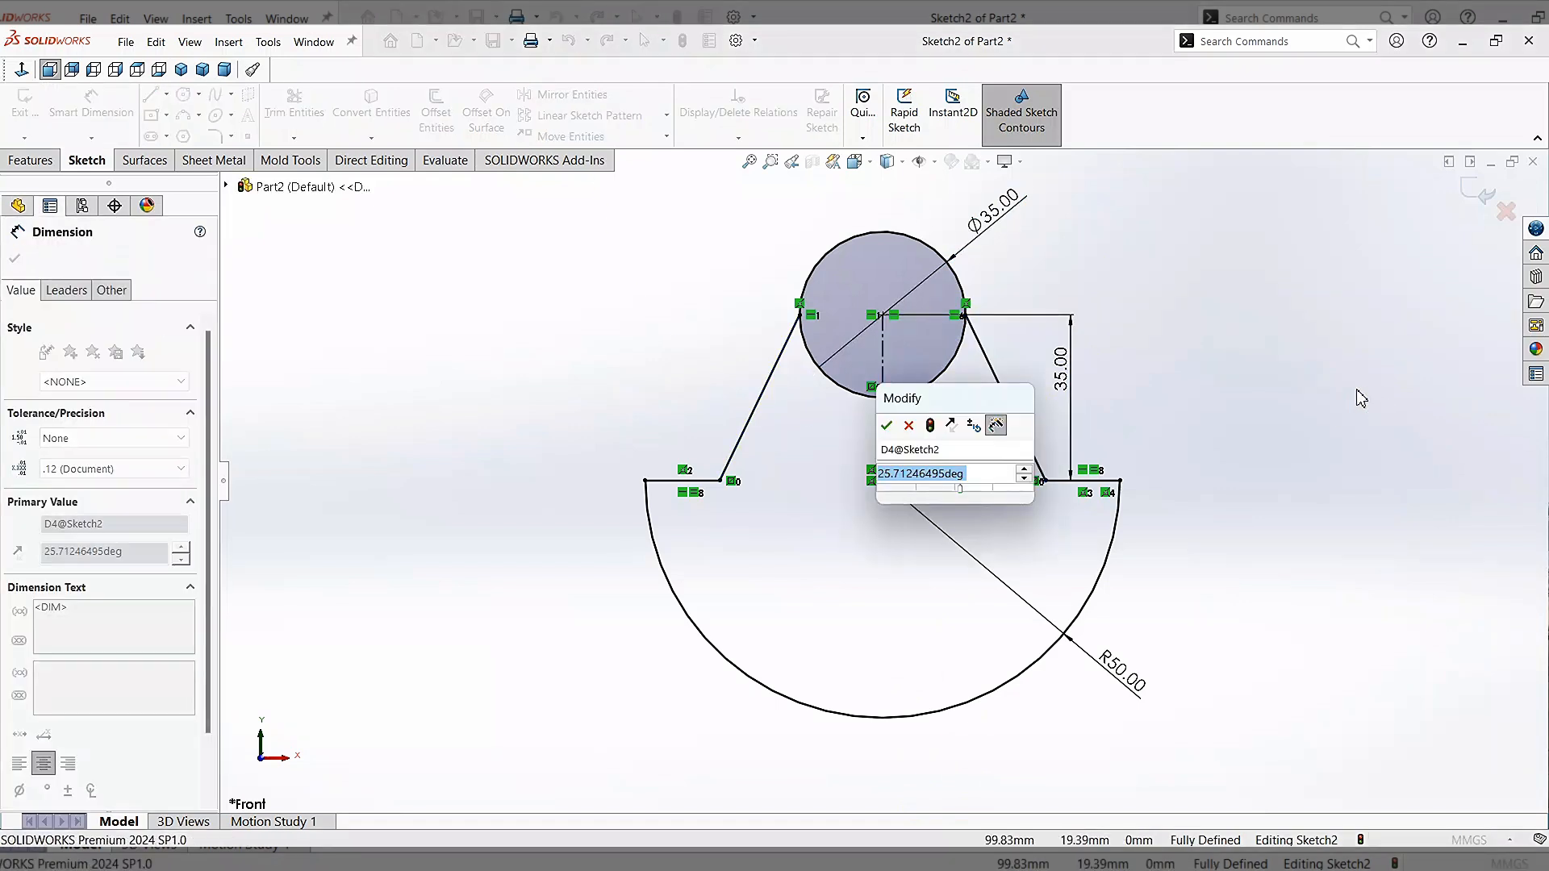
{"action": "type", "text": "10"}
{"action": "key", "text": "Return"}
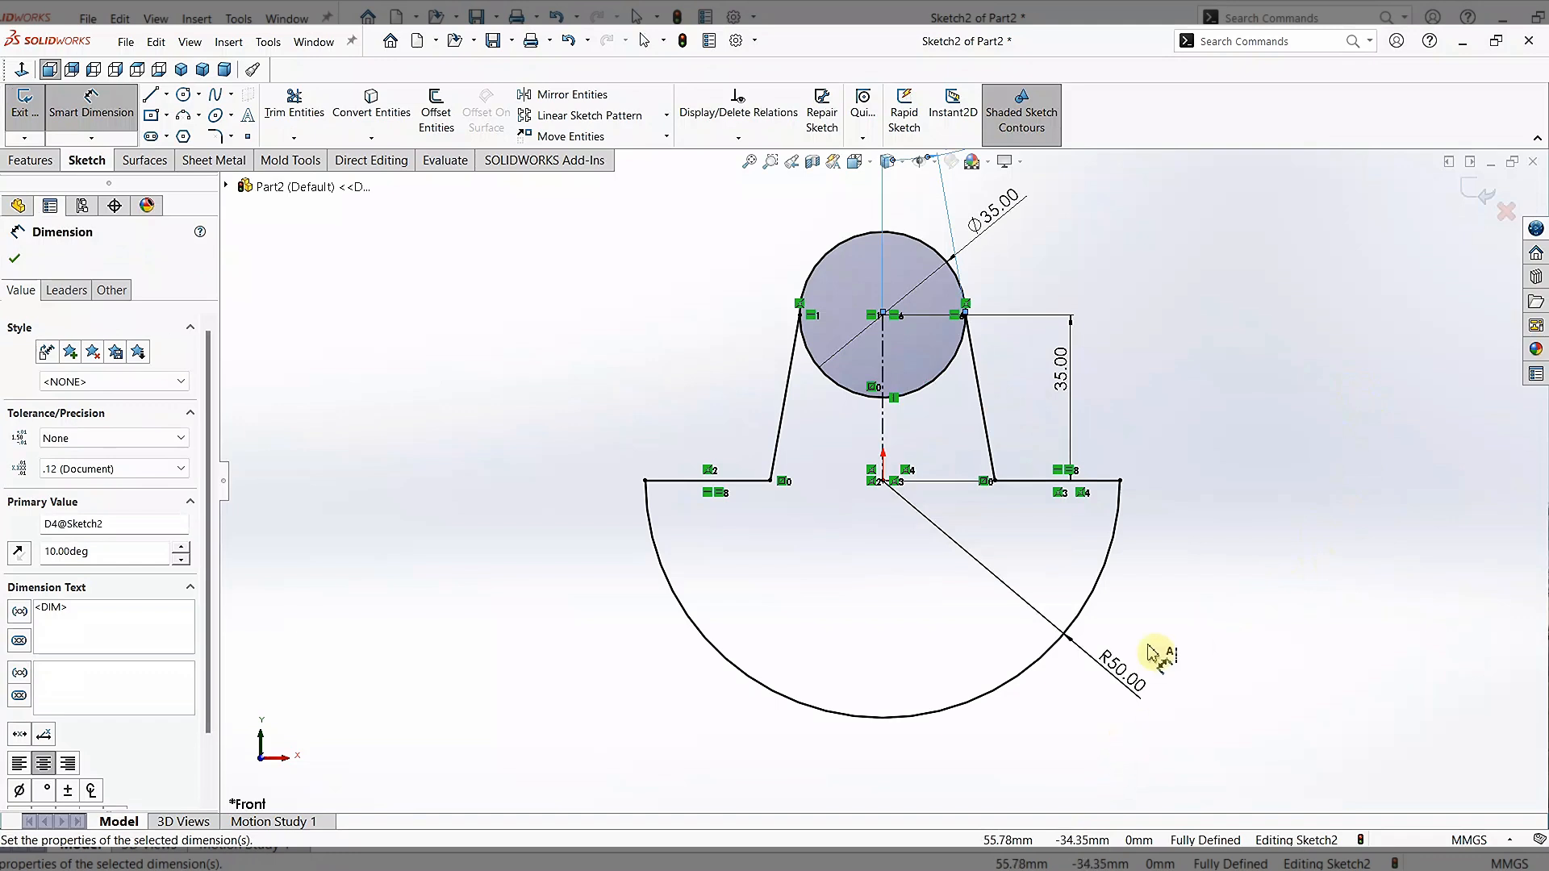
{"action": "left_click", "coordinate": [1288, 586]}
- Power-trim the circle's lower half between the slanted lines, along with the centerline portion inside the circle
{"action": "left_click", "coordinate": [307, 112]}
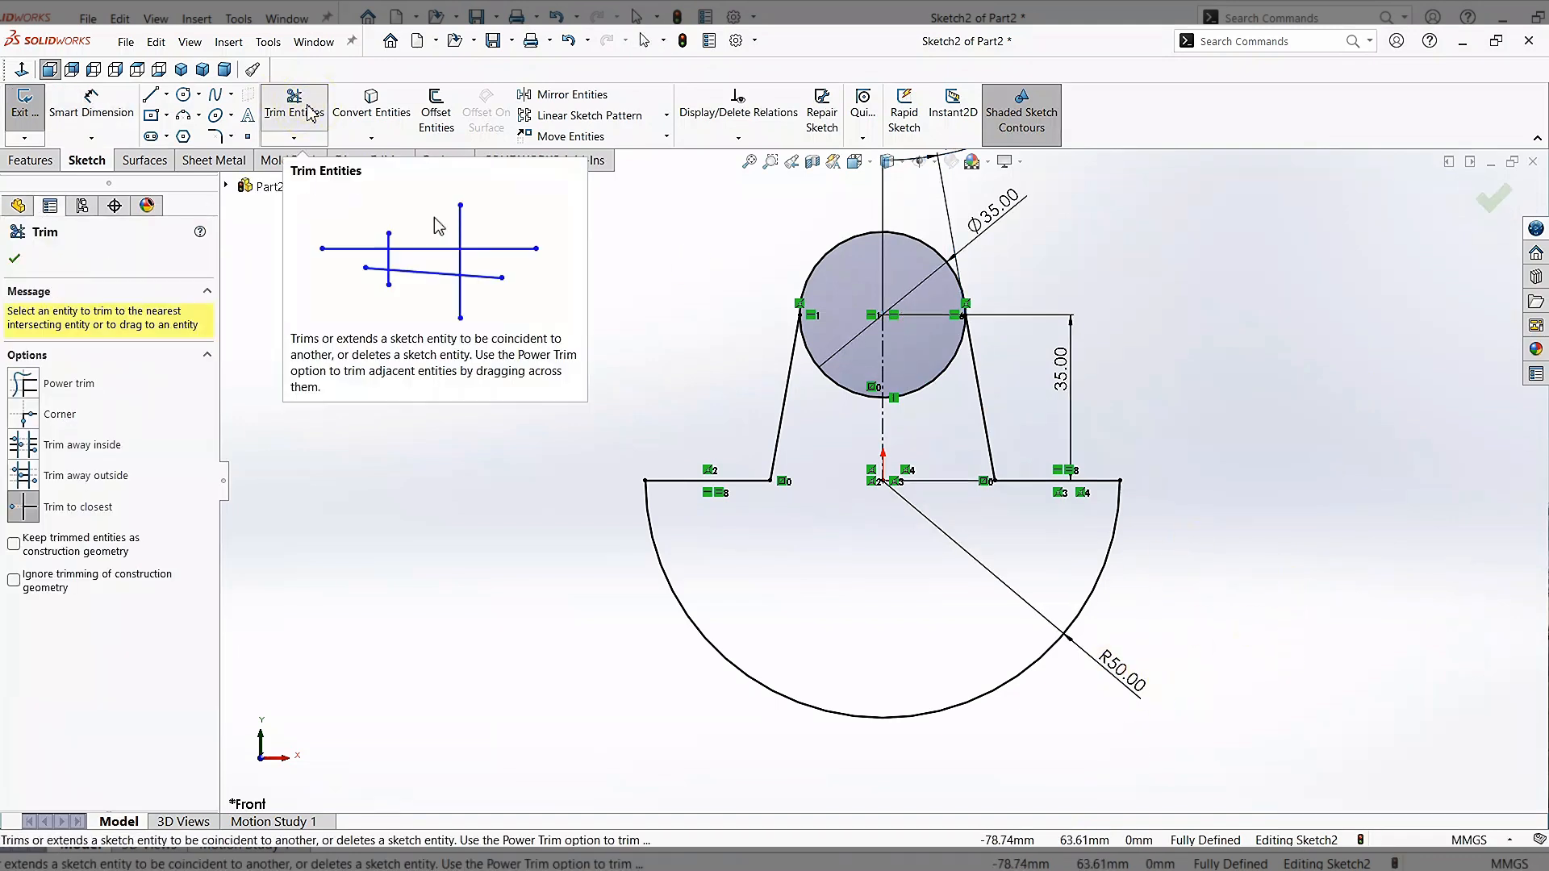
{"action": "left_click", "coordinate": [23, 384]}
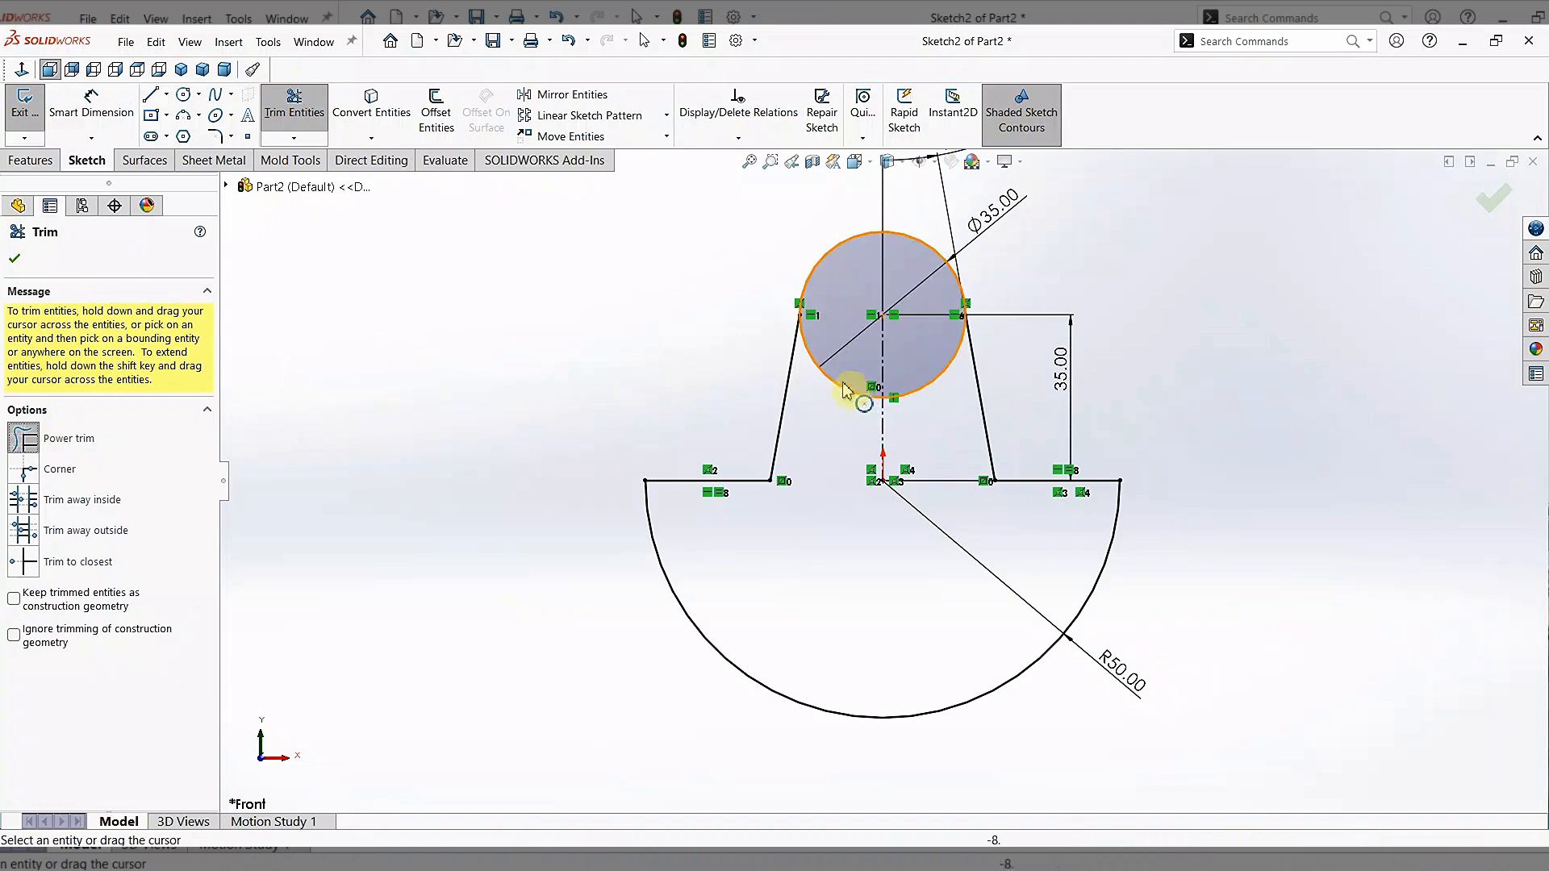
{"action": "mouse_move", "coordinate": [837, 414]}
{"action": "left_mouse_down"}
{"action": "mouse_move", "coordinate": [854, 371]}
{"action": "mouse_move", "coordinate": [834, 342]}
{"action": "mouse_move", "coordinate": [933, 387]}
{"action": "left_mouse_up"}
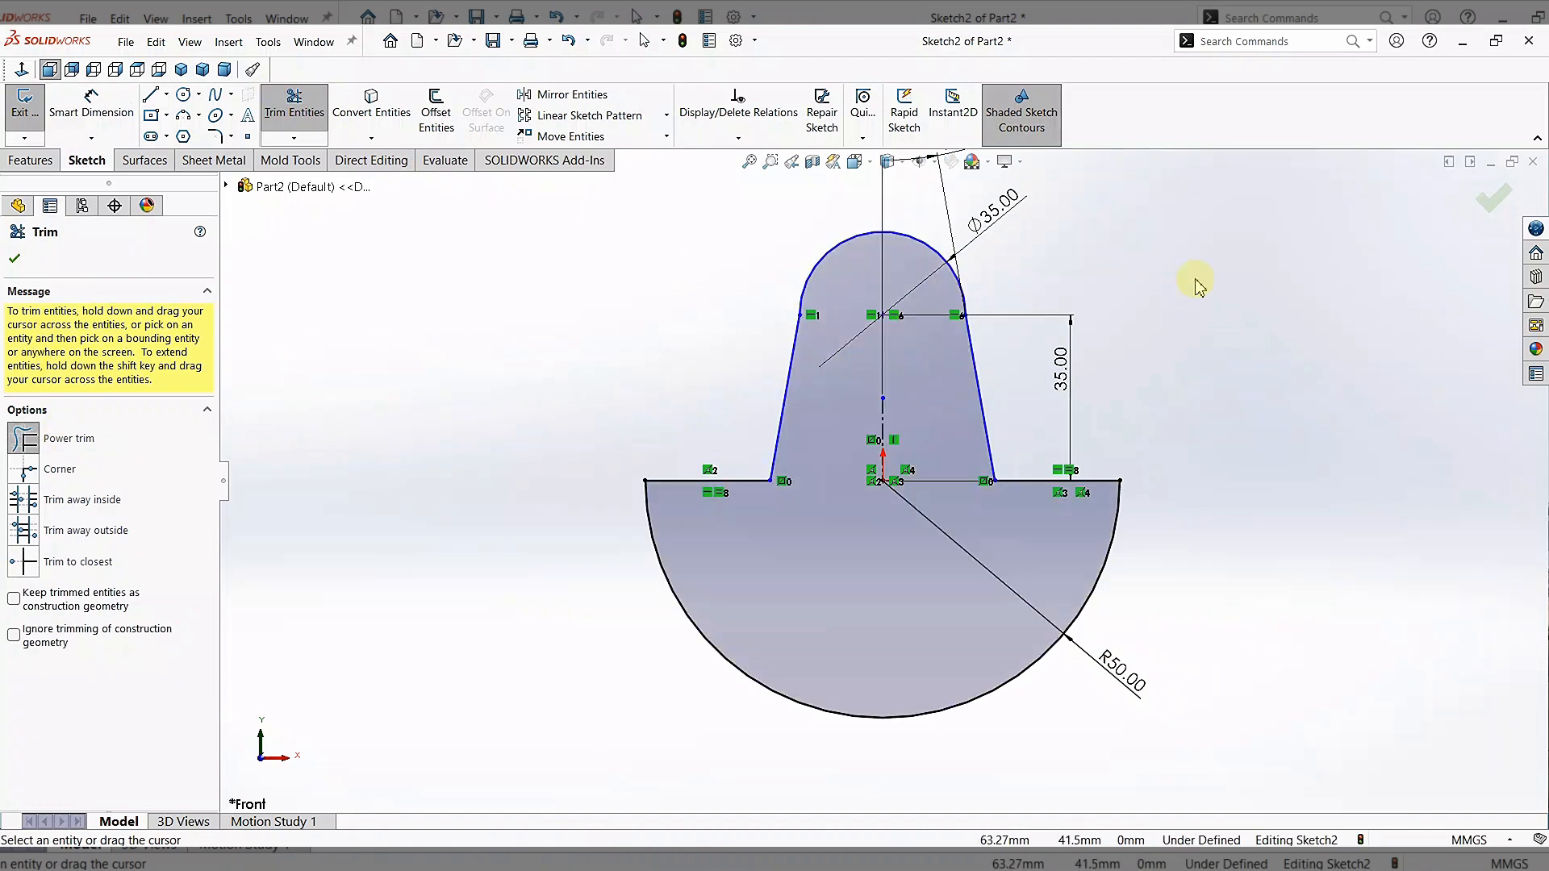
- Extrude the closed profile as a 10 mm blind boss in the reversed direction
{"action": "key", "text": "Escape"}
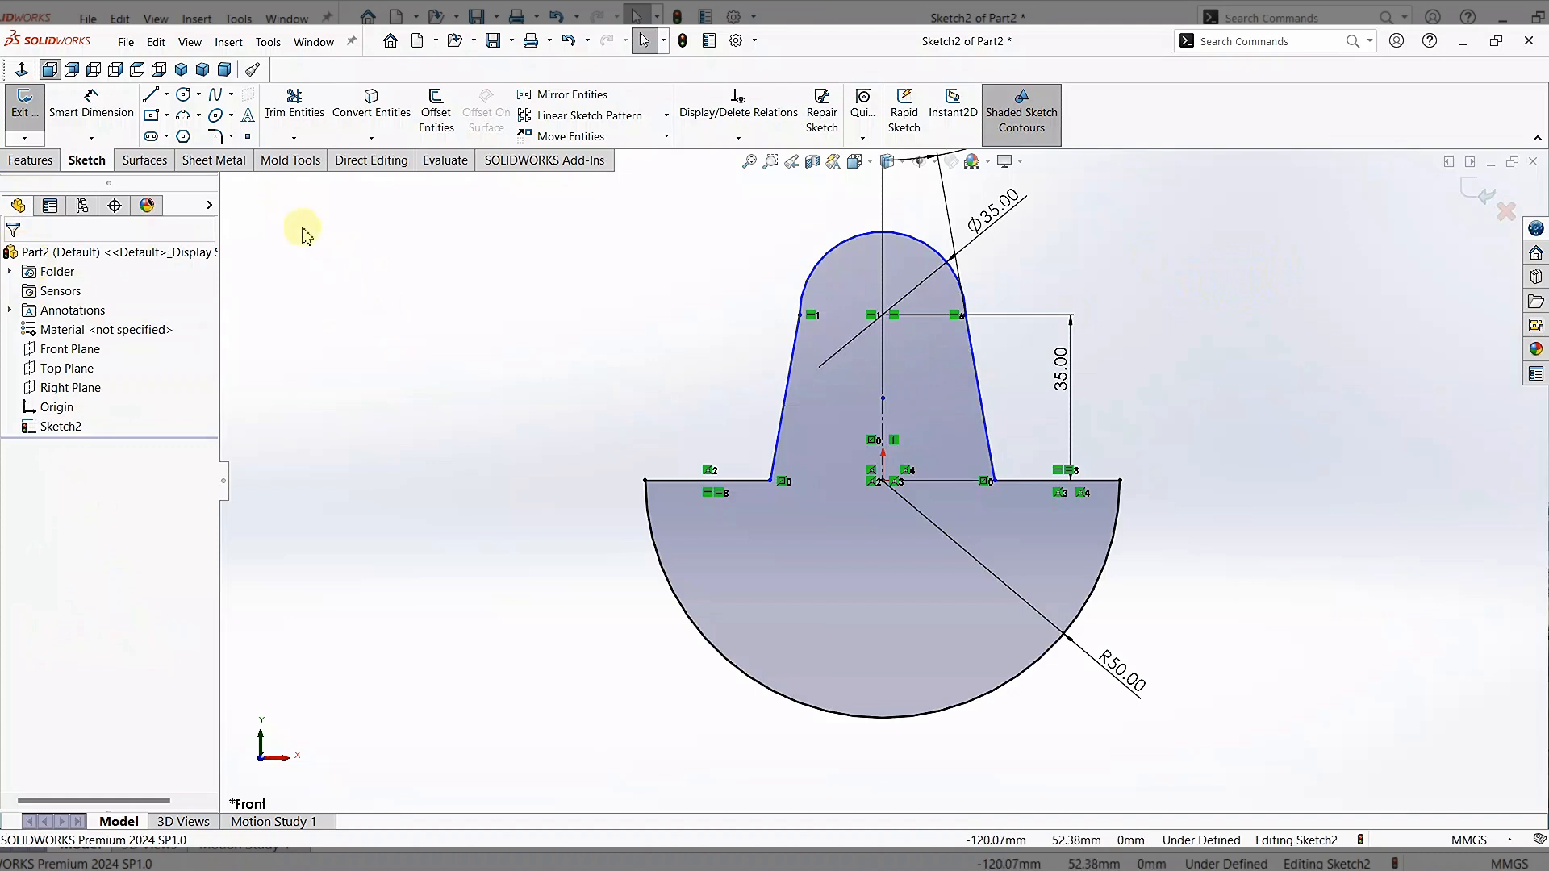
{"action": "left_click", "coordinate": [33, 159]}
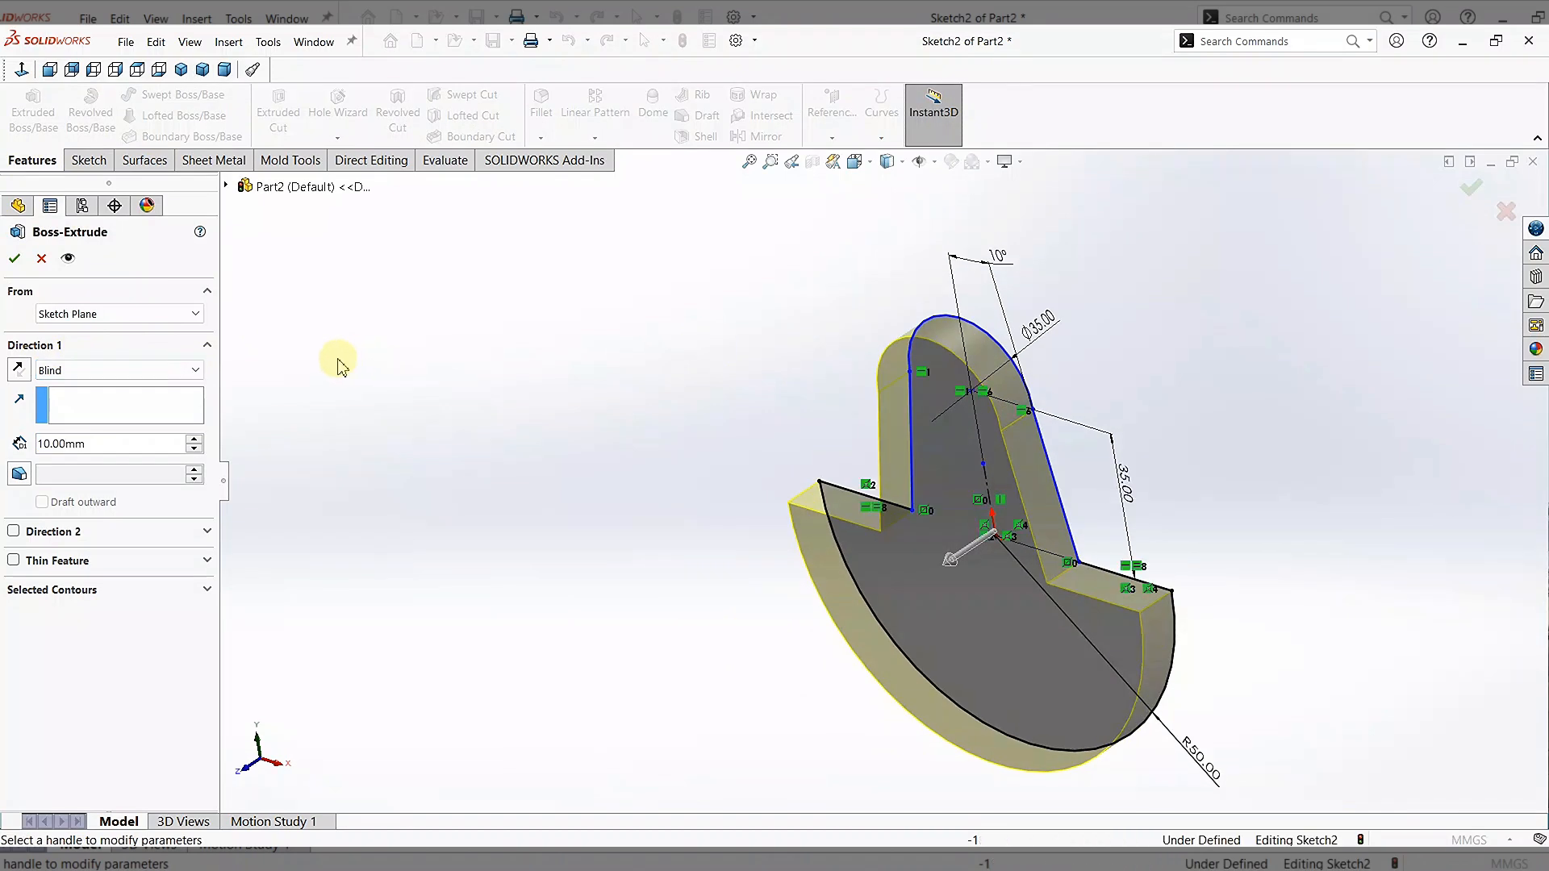
{"action": "left_click", "coordinate": [18, 369]}
{"action": "mouse_move", "coordinate": [380, 496]}
{"action": "middle_mouse_down"}
{"action": "mouse_move", "coordinate": [415, 497]}
{"action": "mouse_move", "coordinate": [392, 496]}
{"action": "middle_mouse_up"}
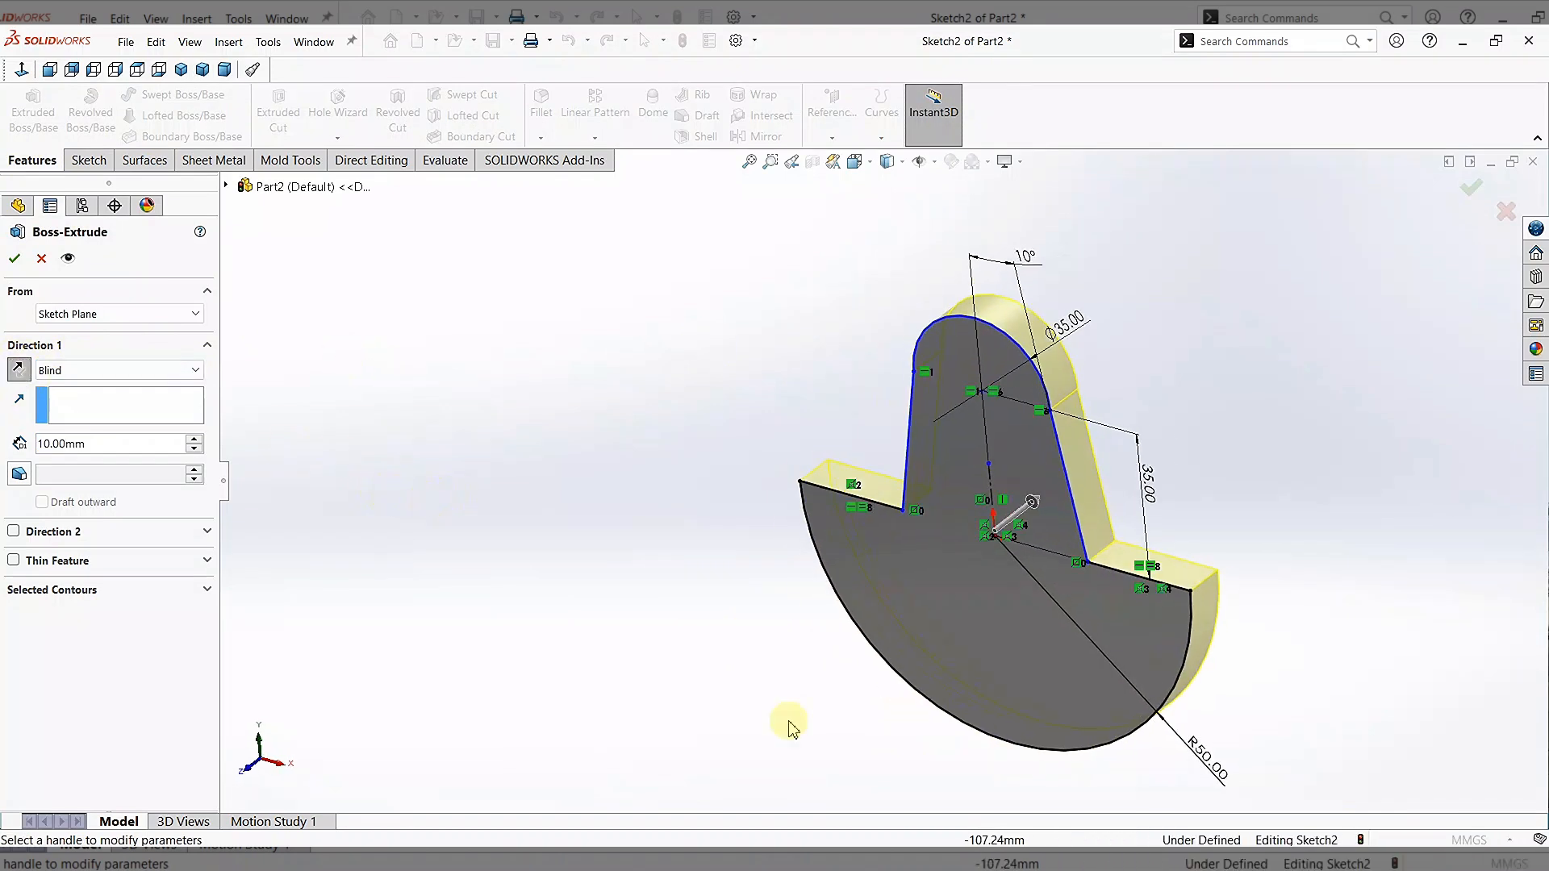
{"action": "left_click", "coordinate": [15, 258]}
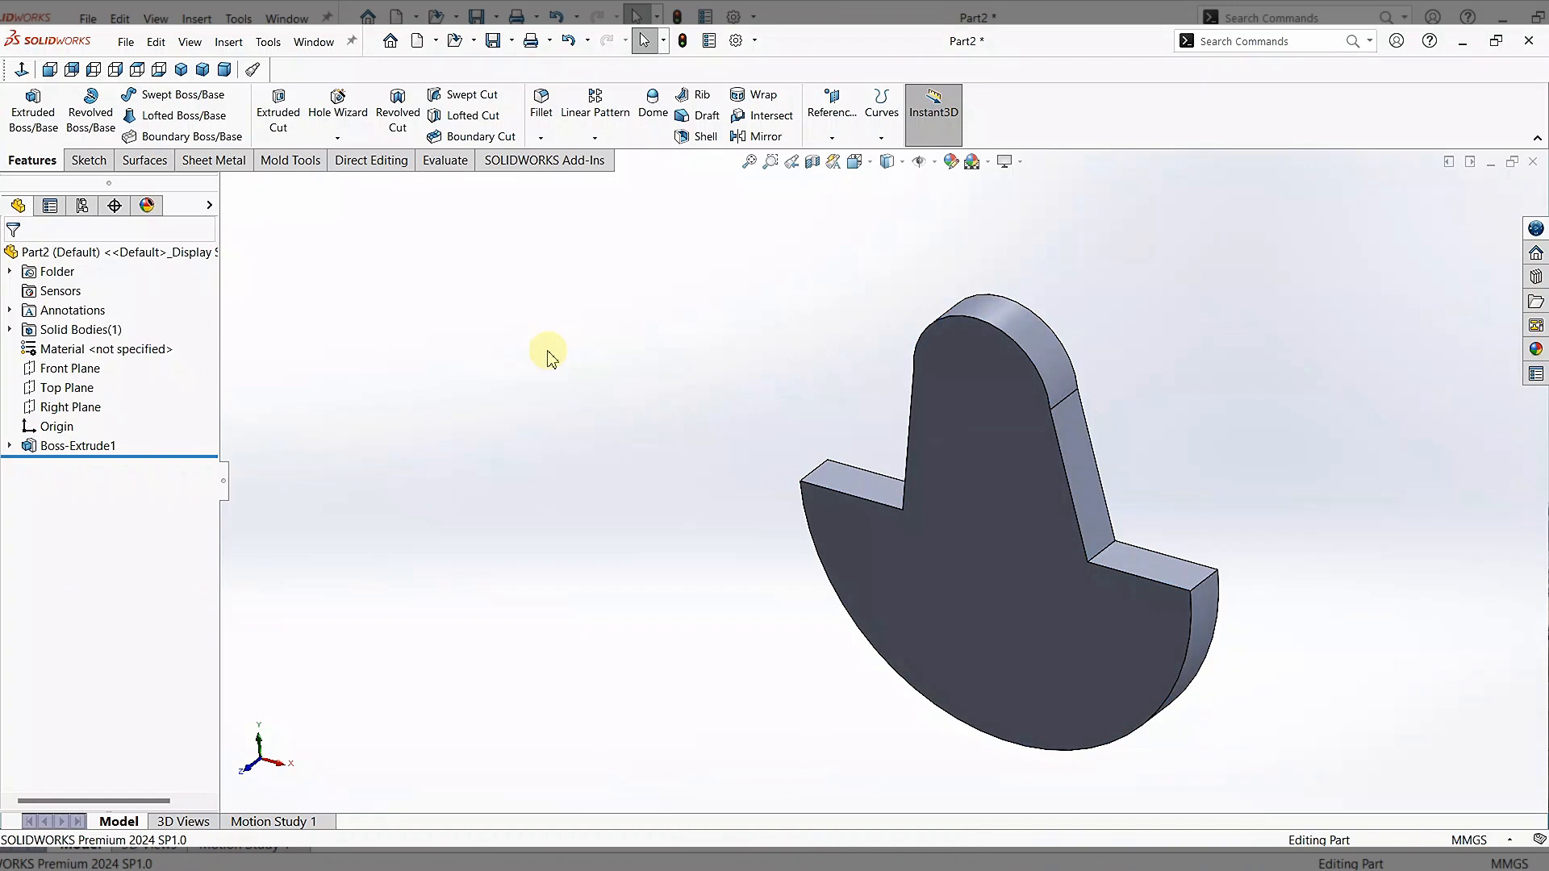
- Sketch a circle with a radius of about 11.5 mm on the plate's front face, centered on the origin
{"action": "middle_click_drag", "start_coordinate": [548, 355], "coordinate": [569, 316]}
{"action": "left_click", "coordinate": [1059, 554]}
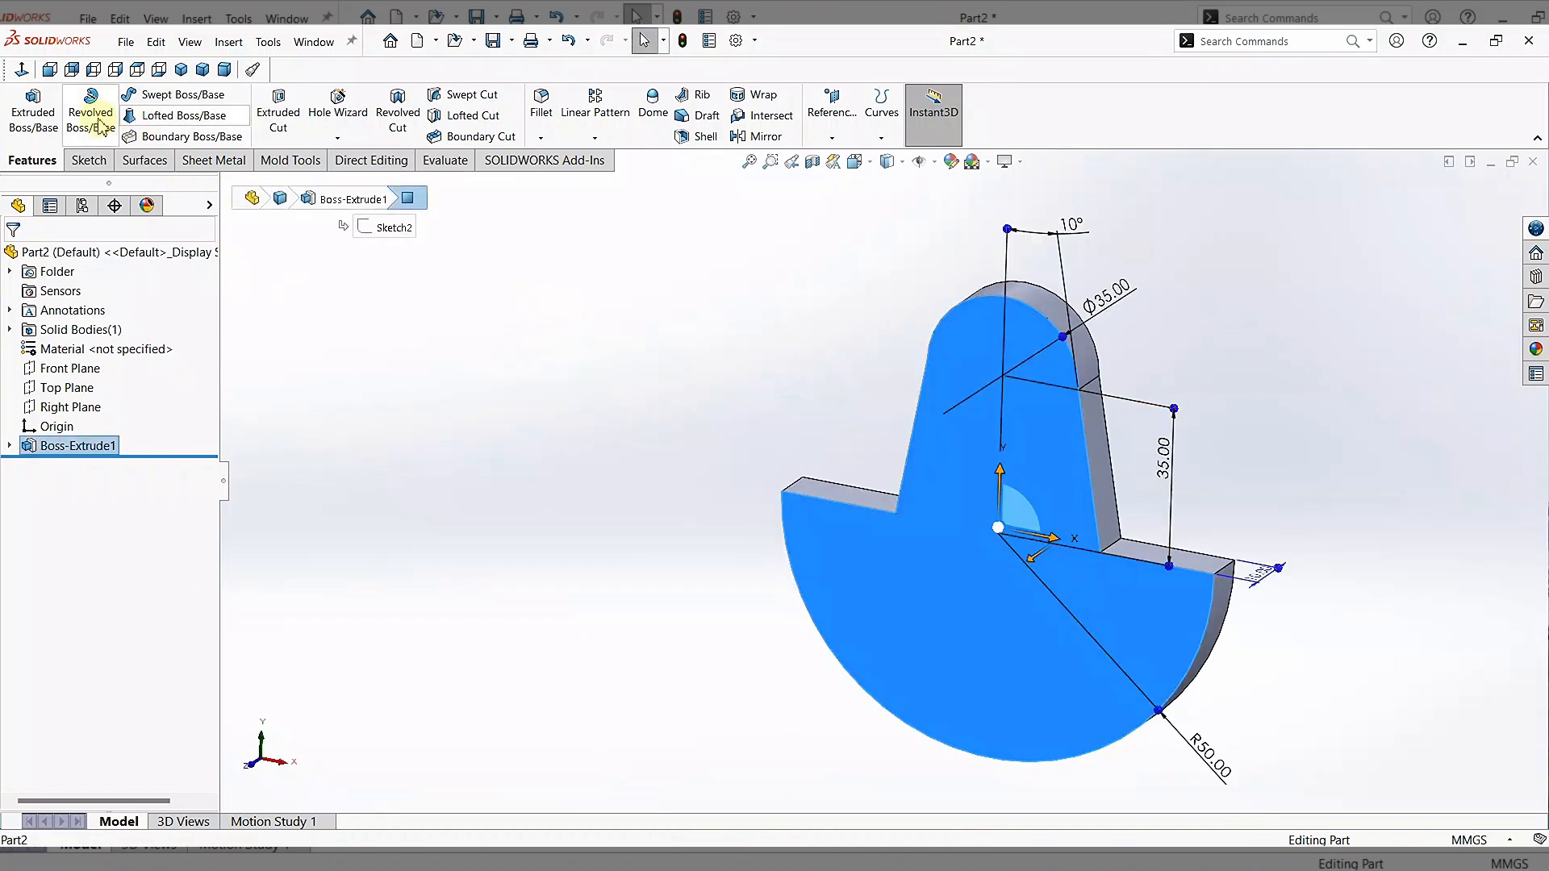
{"action": "left_click", "coordinate": [89, 160]}
{"action": "left_click", "coordinate": [24, 105]}
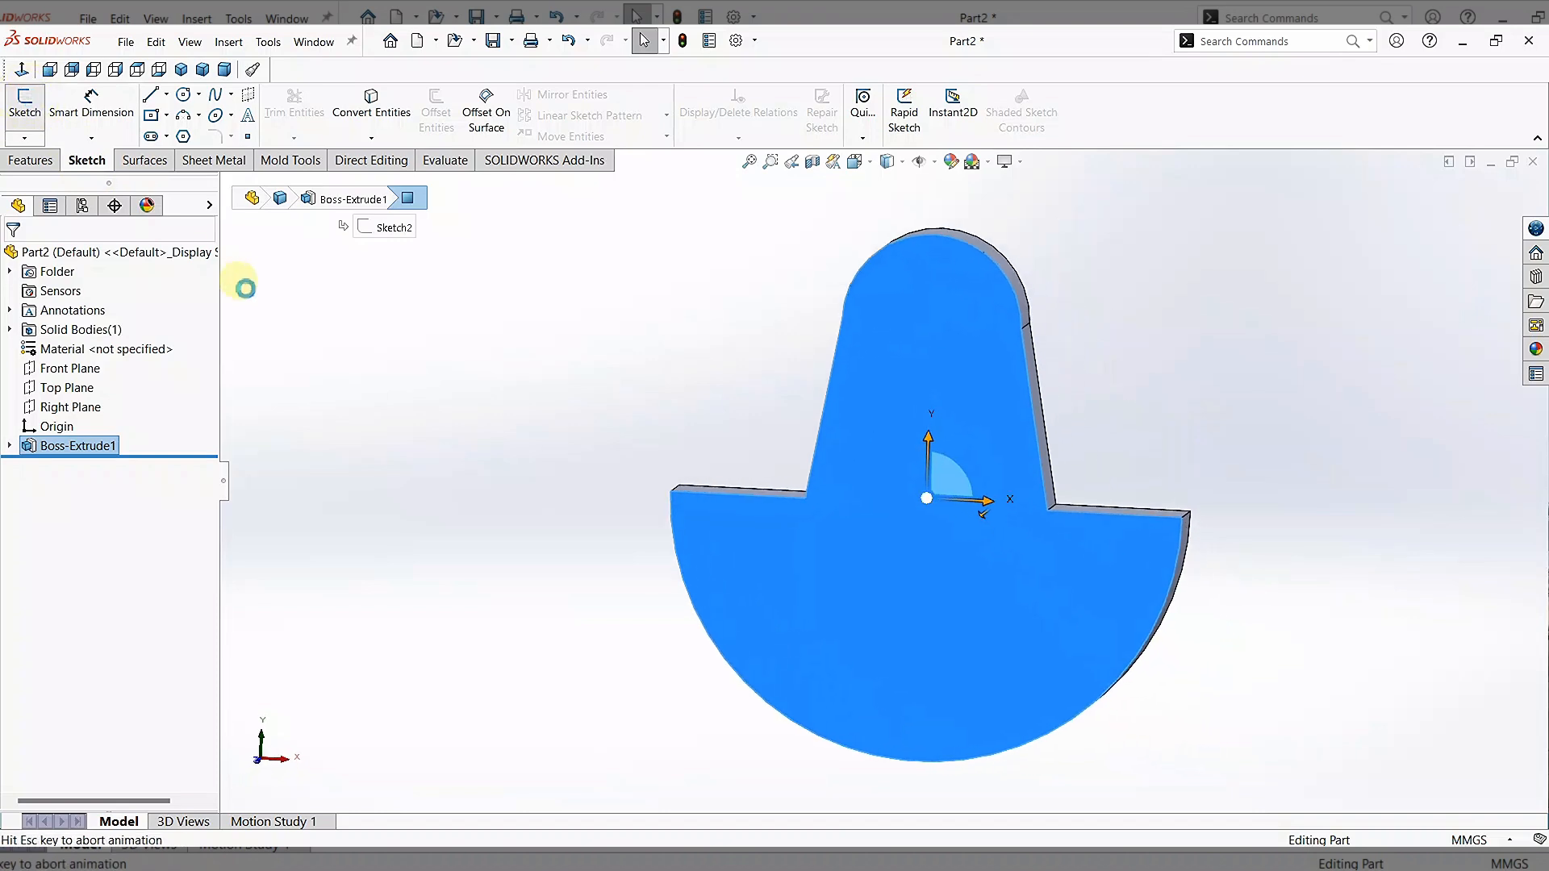
{"action": "left_click", "coordinate": [184, 94]}
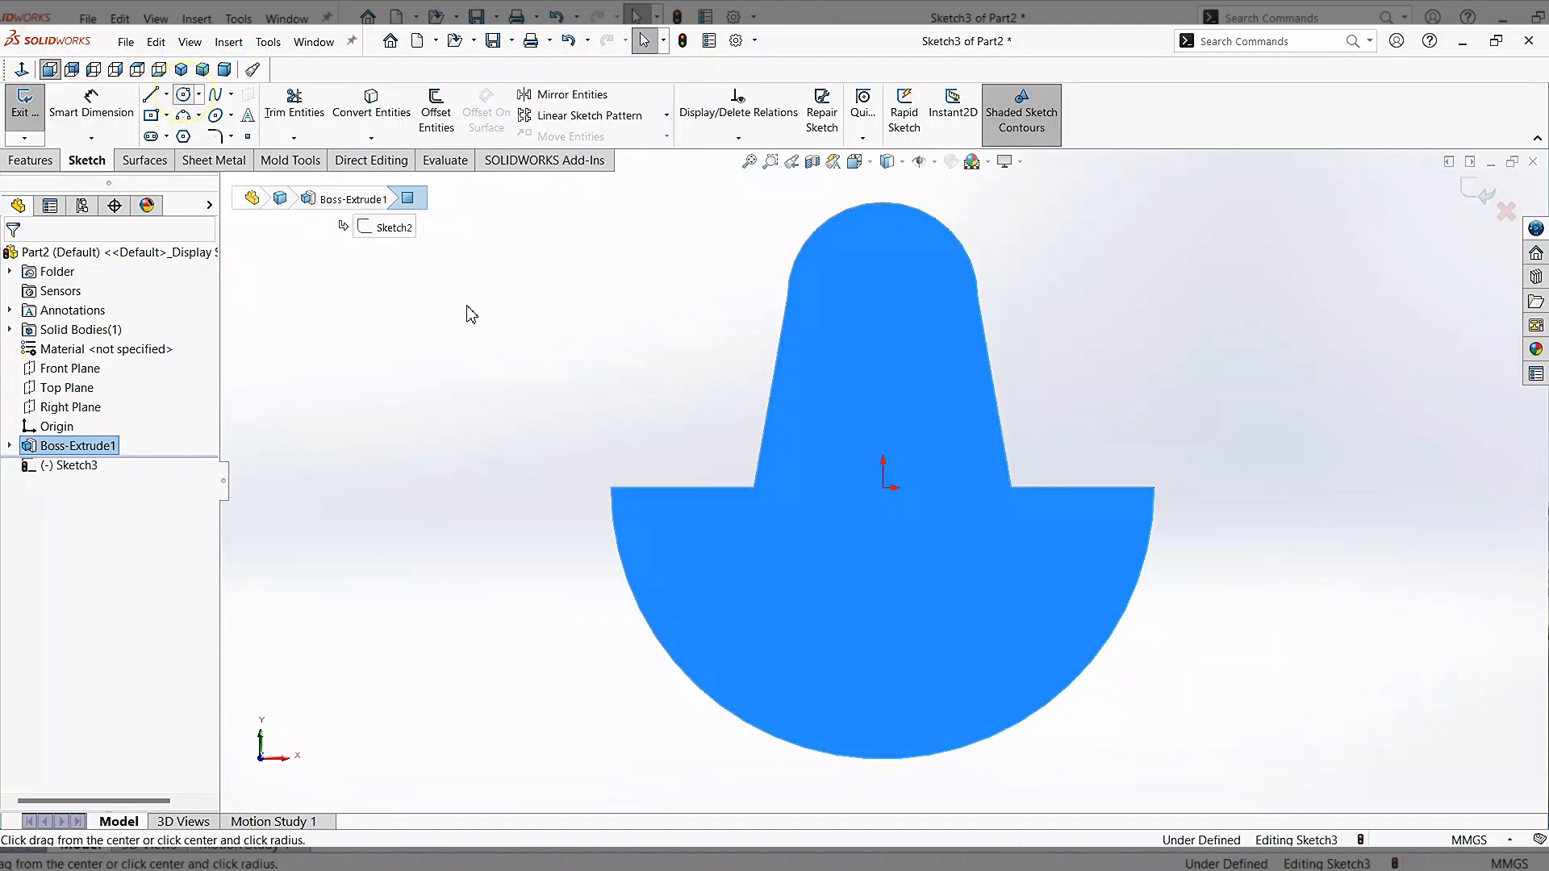
{"action": "left_click", "coordinate": [884, 488]}
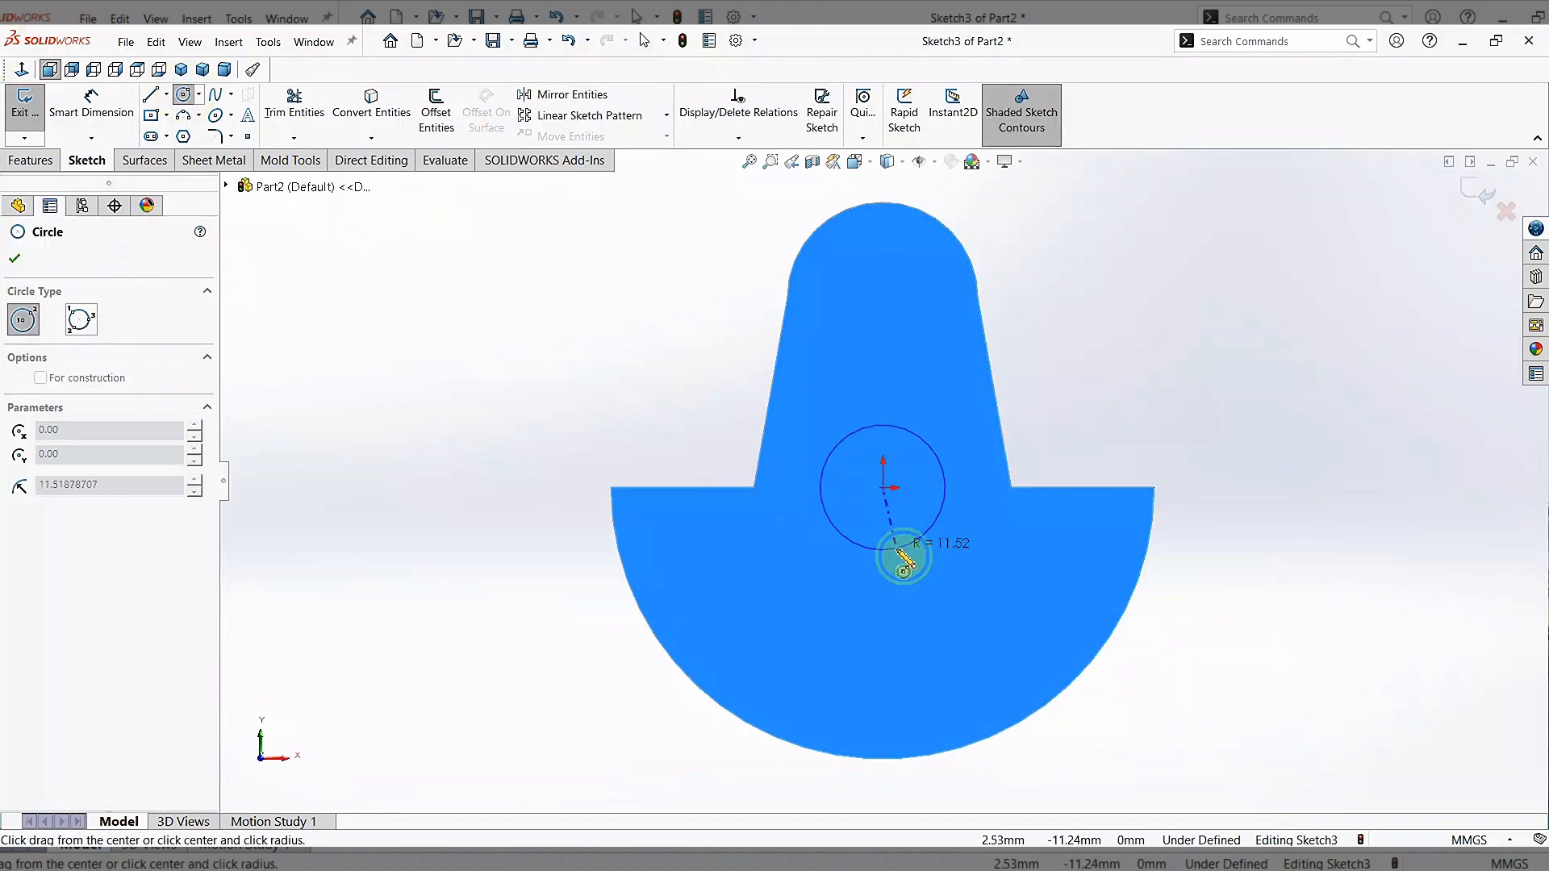
{"action": "left_click", "coordinate": [904, 548]}
- Dimension the circle at the origin with a diameter of 25 mm
{"action": "left_click", "coordinate": [91, 103]}
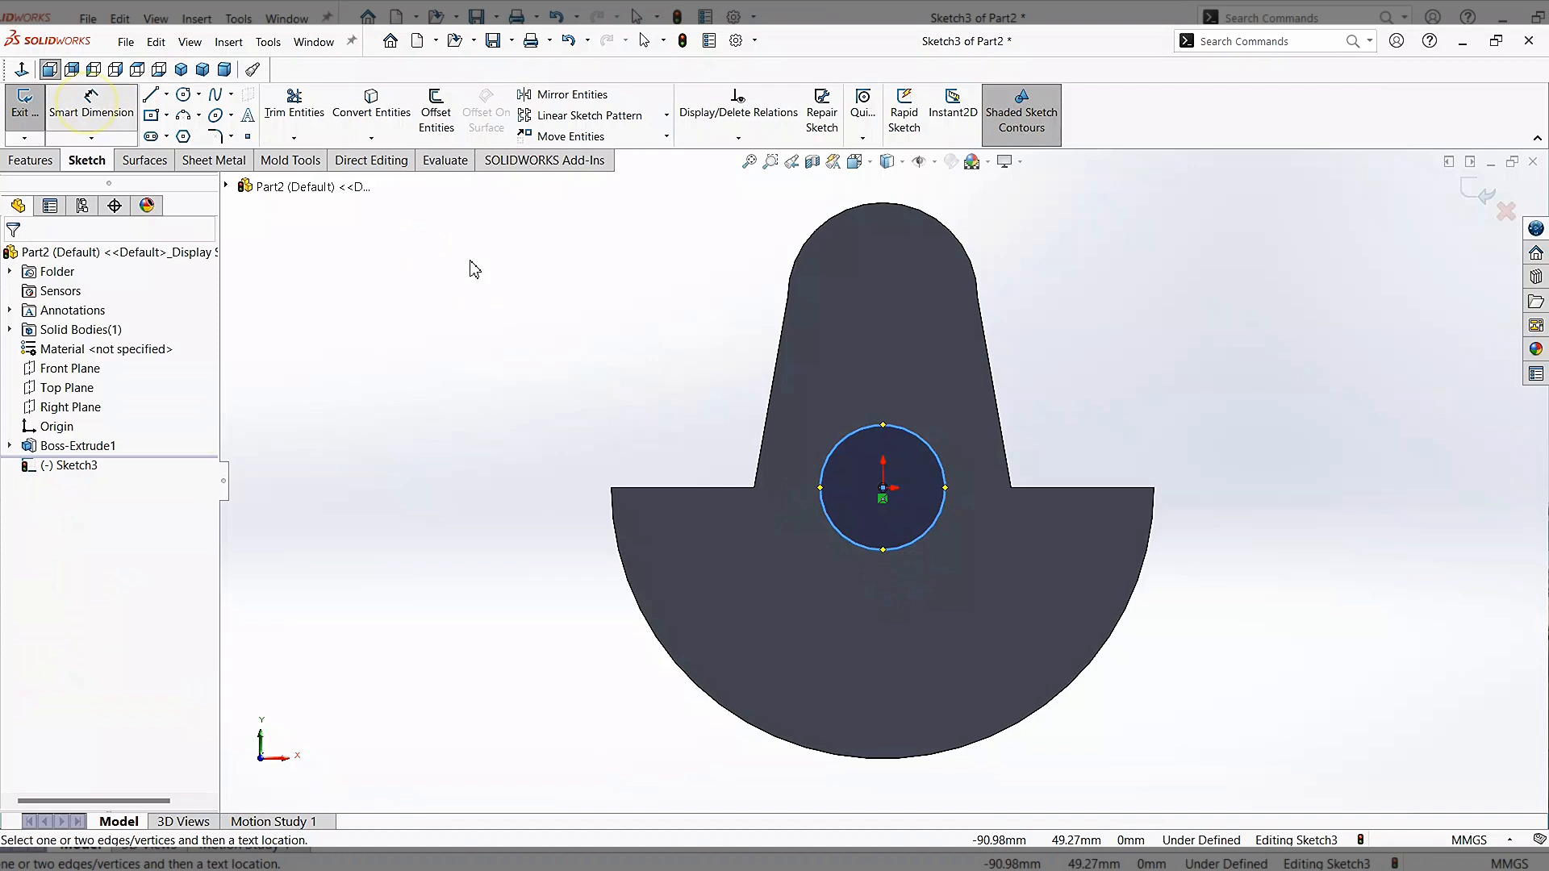
{"action": "left_click", "coordinate": [910, 440]}
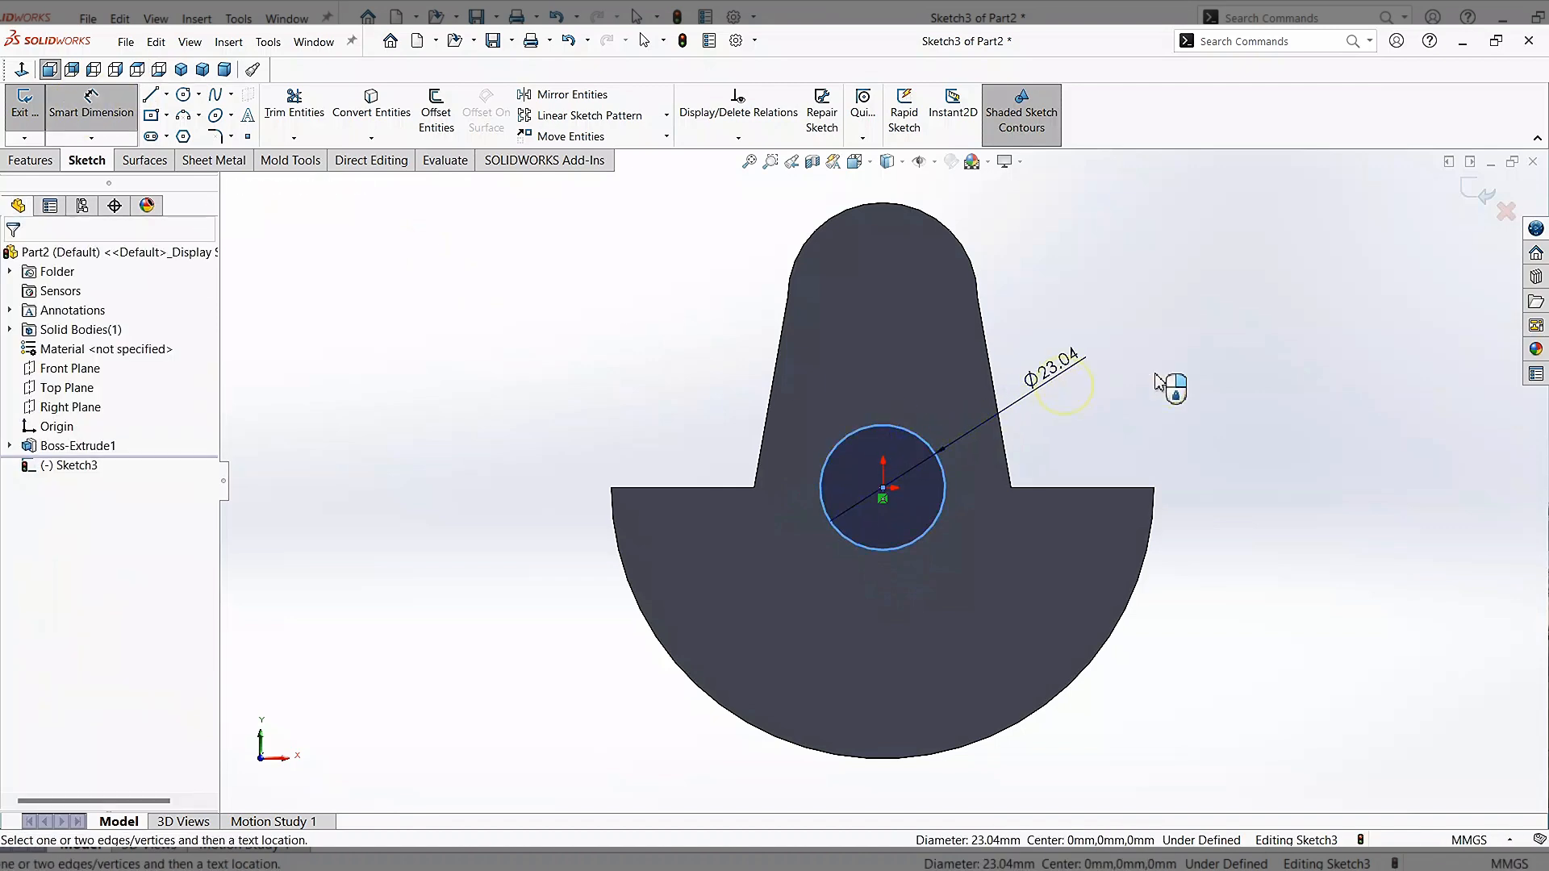
{"action": "left_click", "coordinate": [1191, 380]}
{"action": "type", "text": "25"}
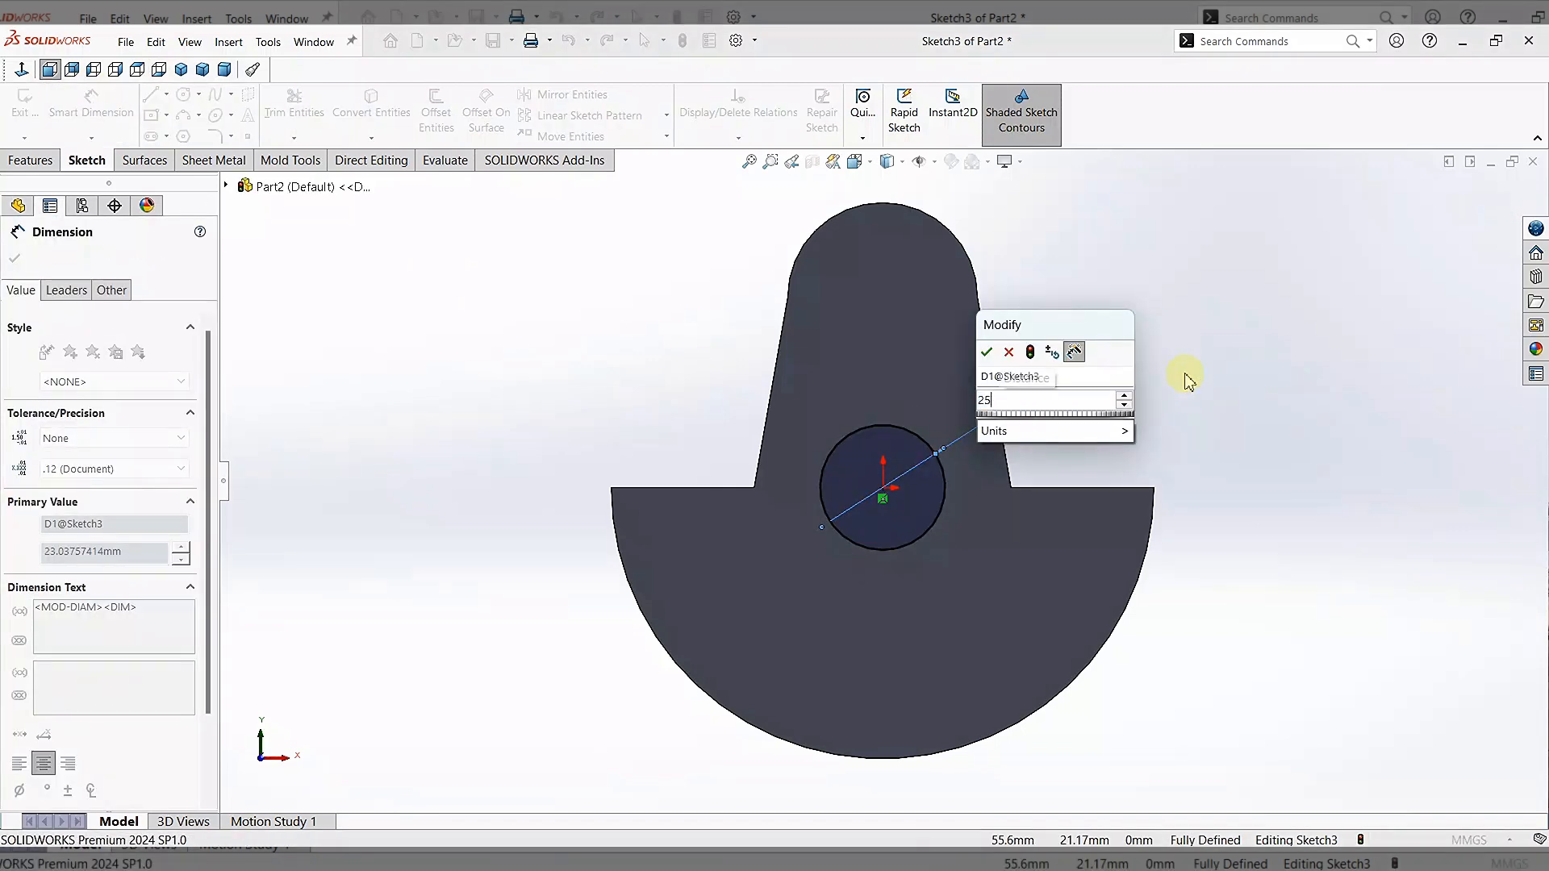
{"action": "key", "text": "Return"}
- Extrude the circle 20 mm outward from the plate's front face, merged with the body
{"action": "left_click", "coordinate": [31, 160]}
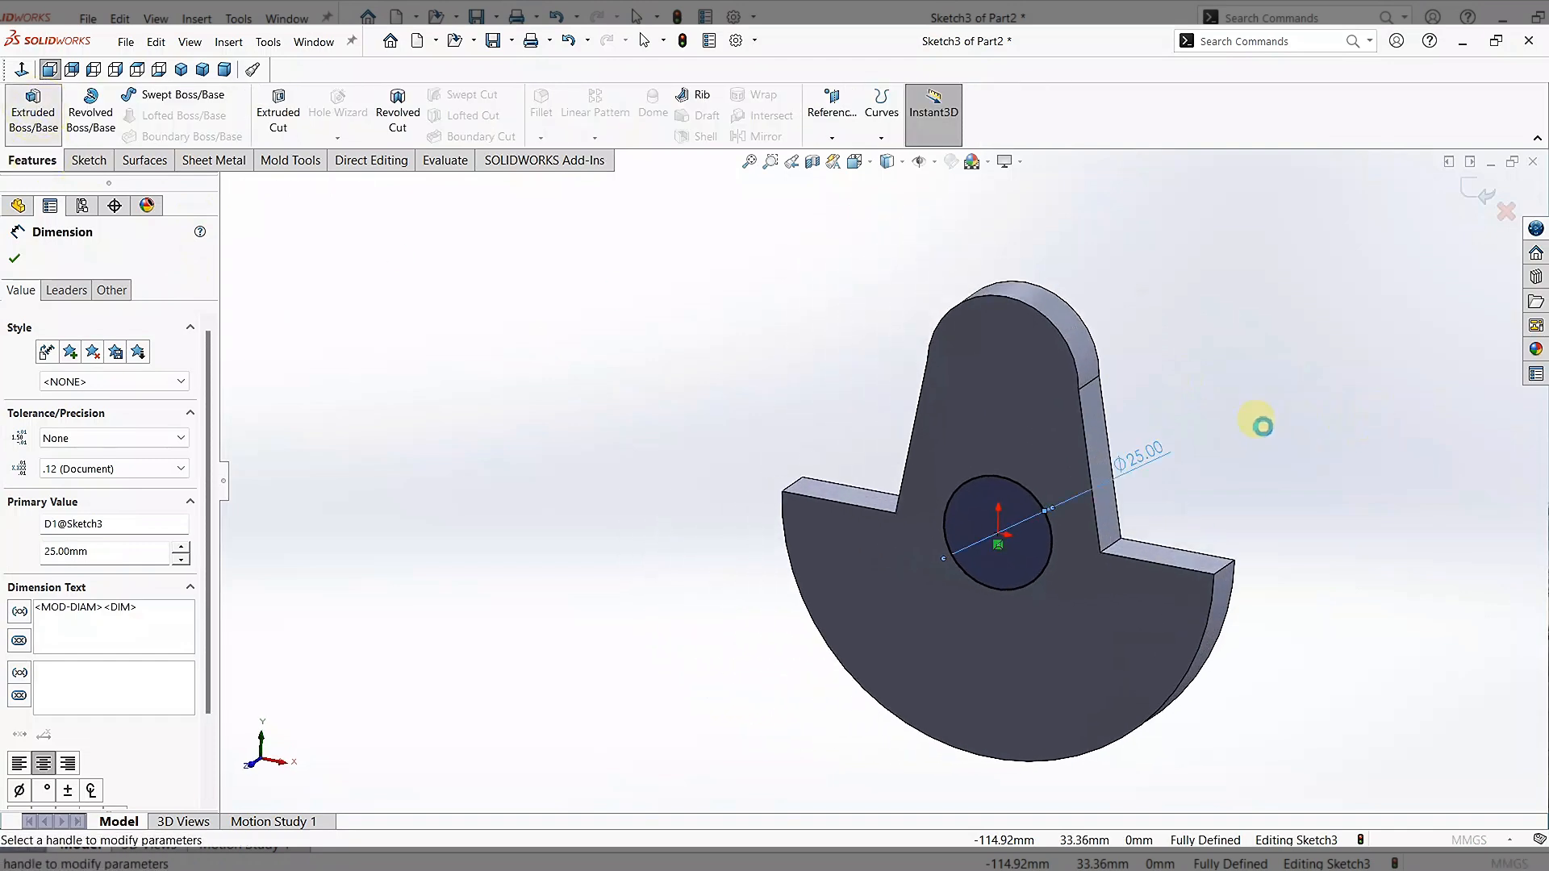
{"action": "left_click", "coordinate": [18, 371]}
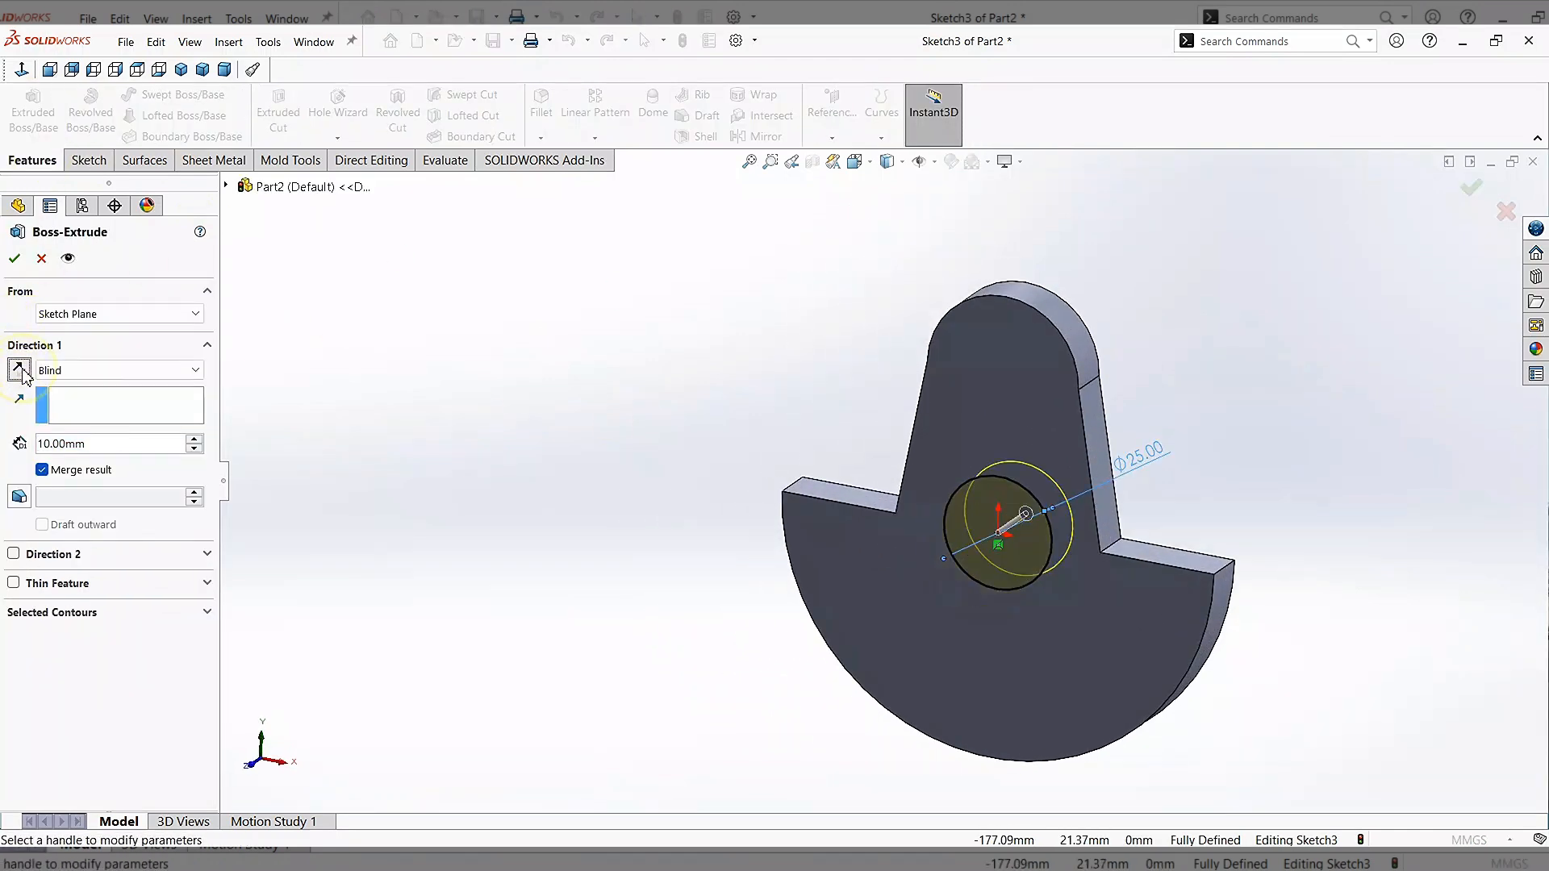
{"action": "left_click", "coordinate": [18, 370]}
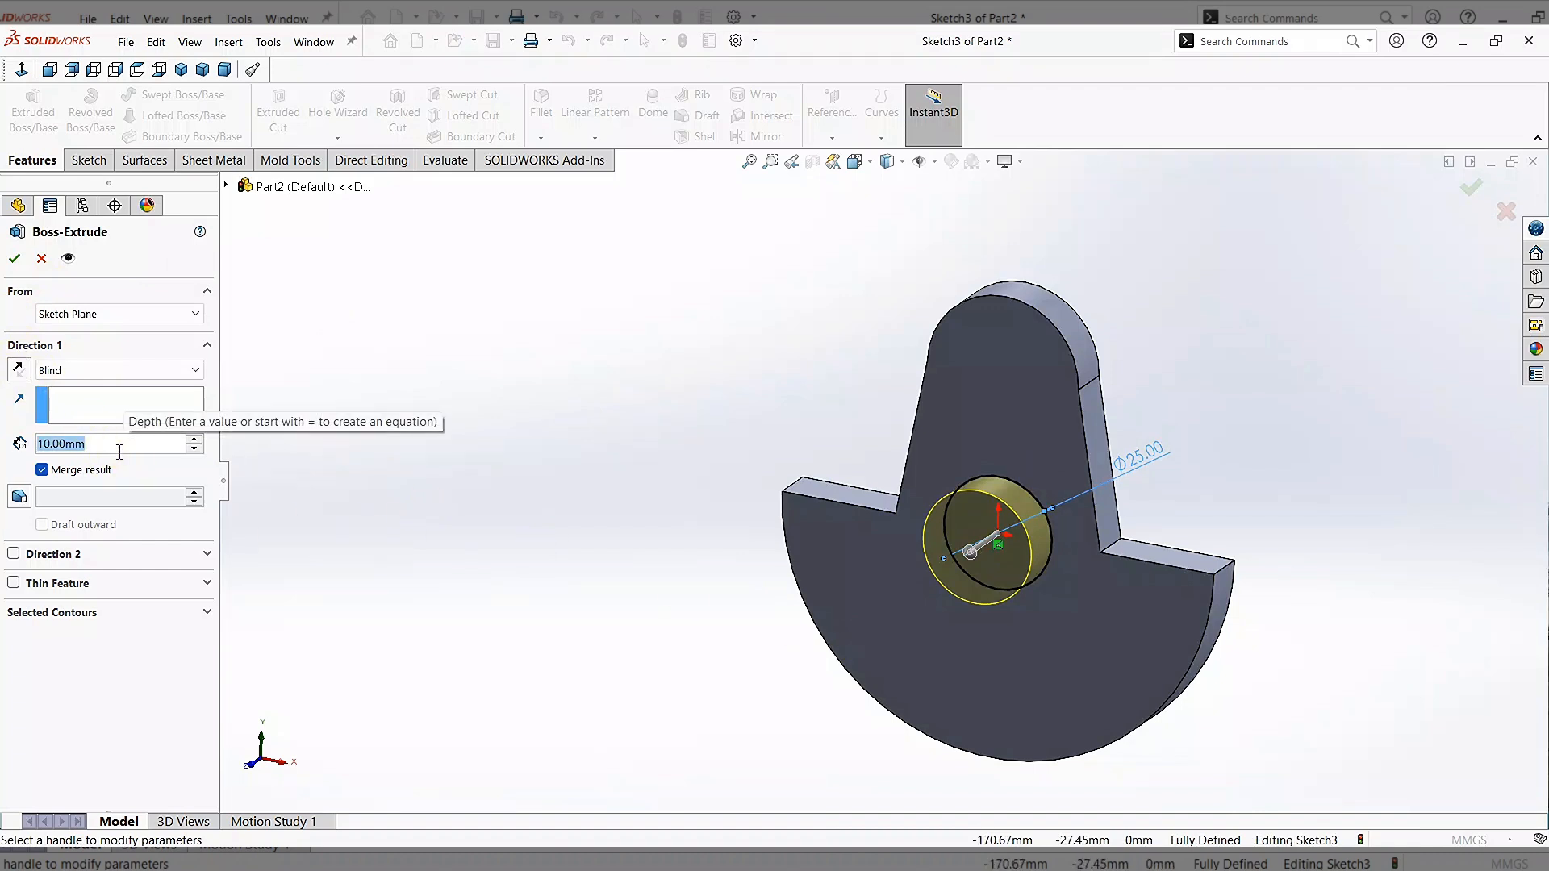
{"action": "type", "text": "0"}
{"action": "key", "text": "Return"}
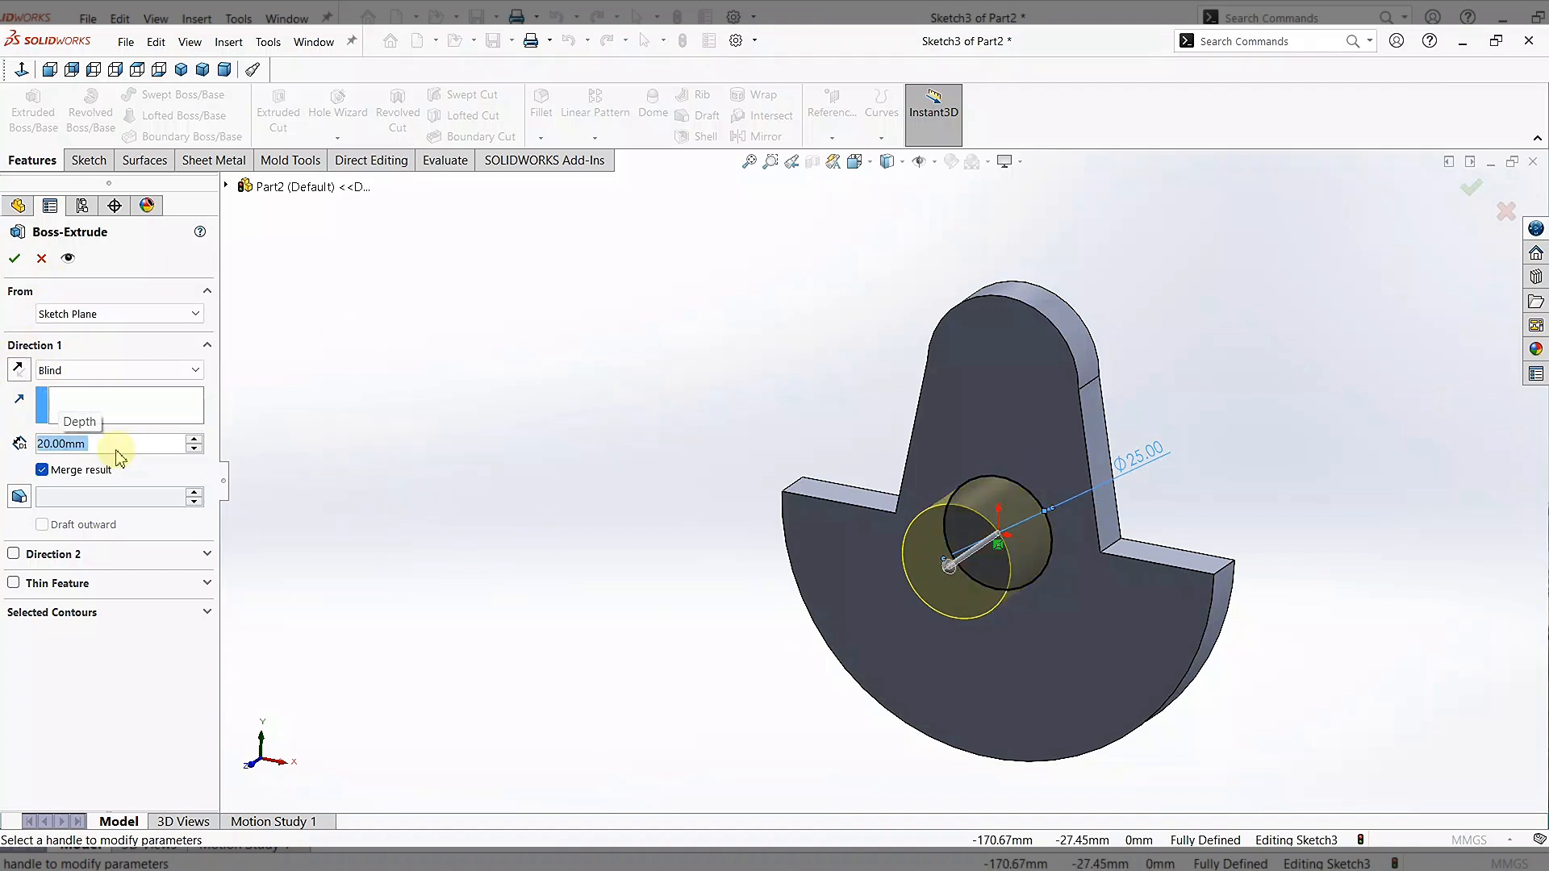
{"action": "key", "text": "Return"}
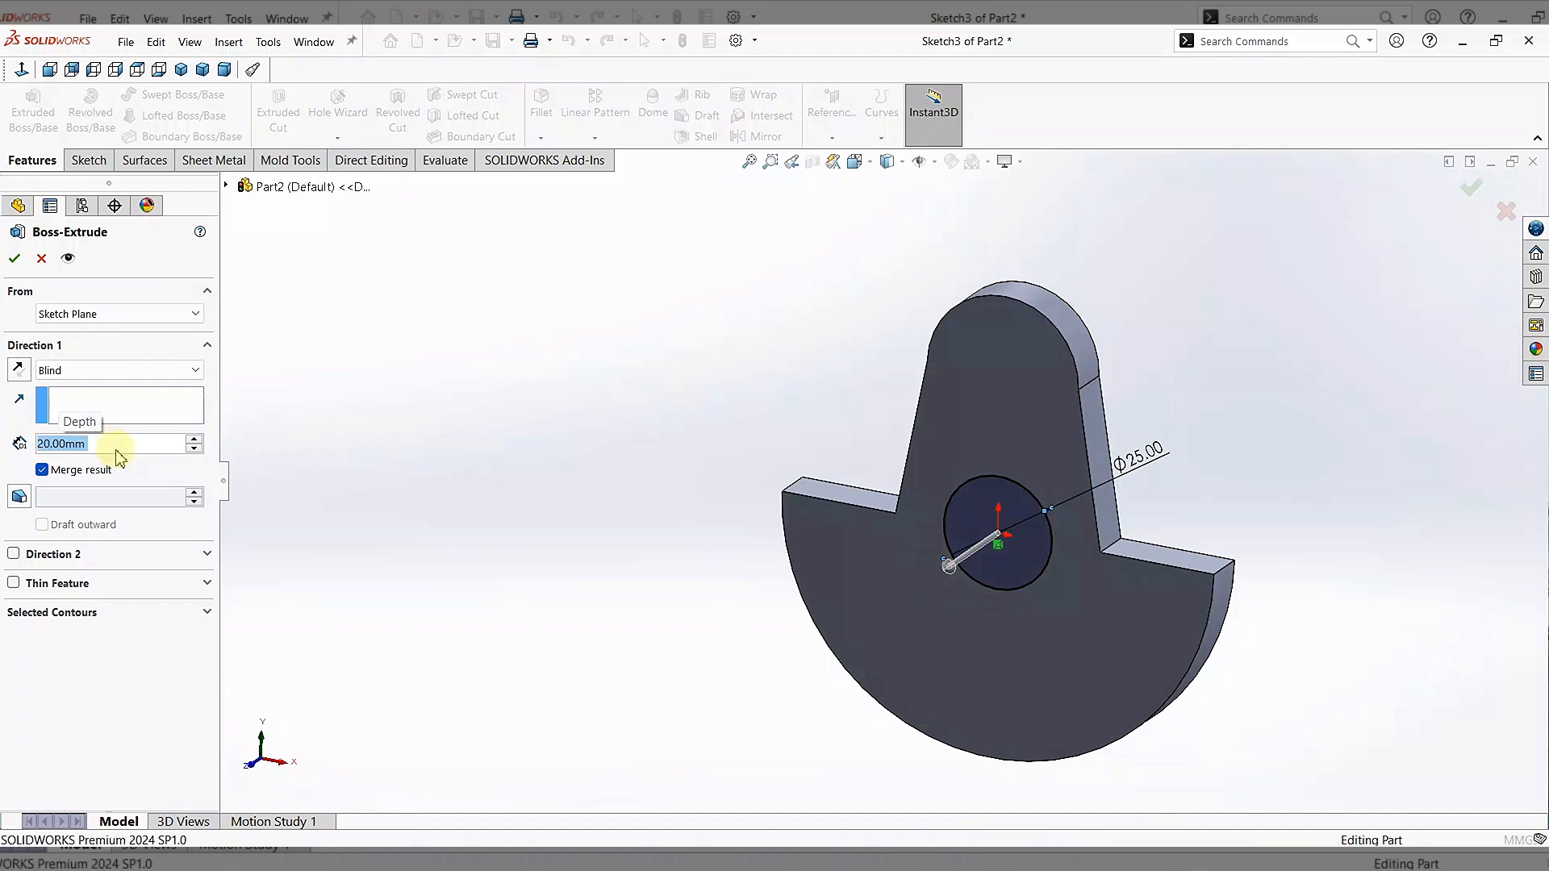
{"action": "left_click", "coordinate": [676, 399]}
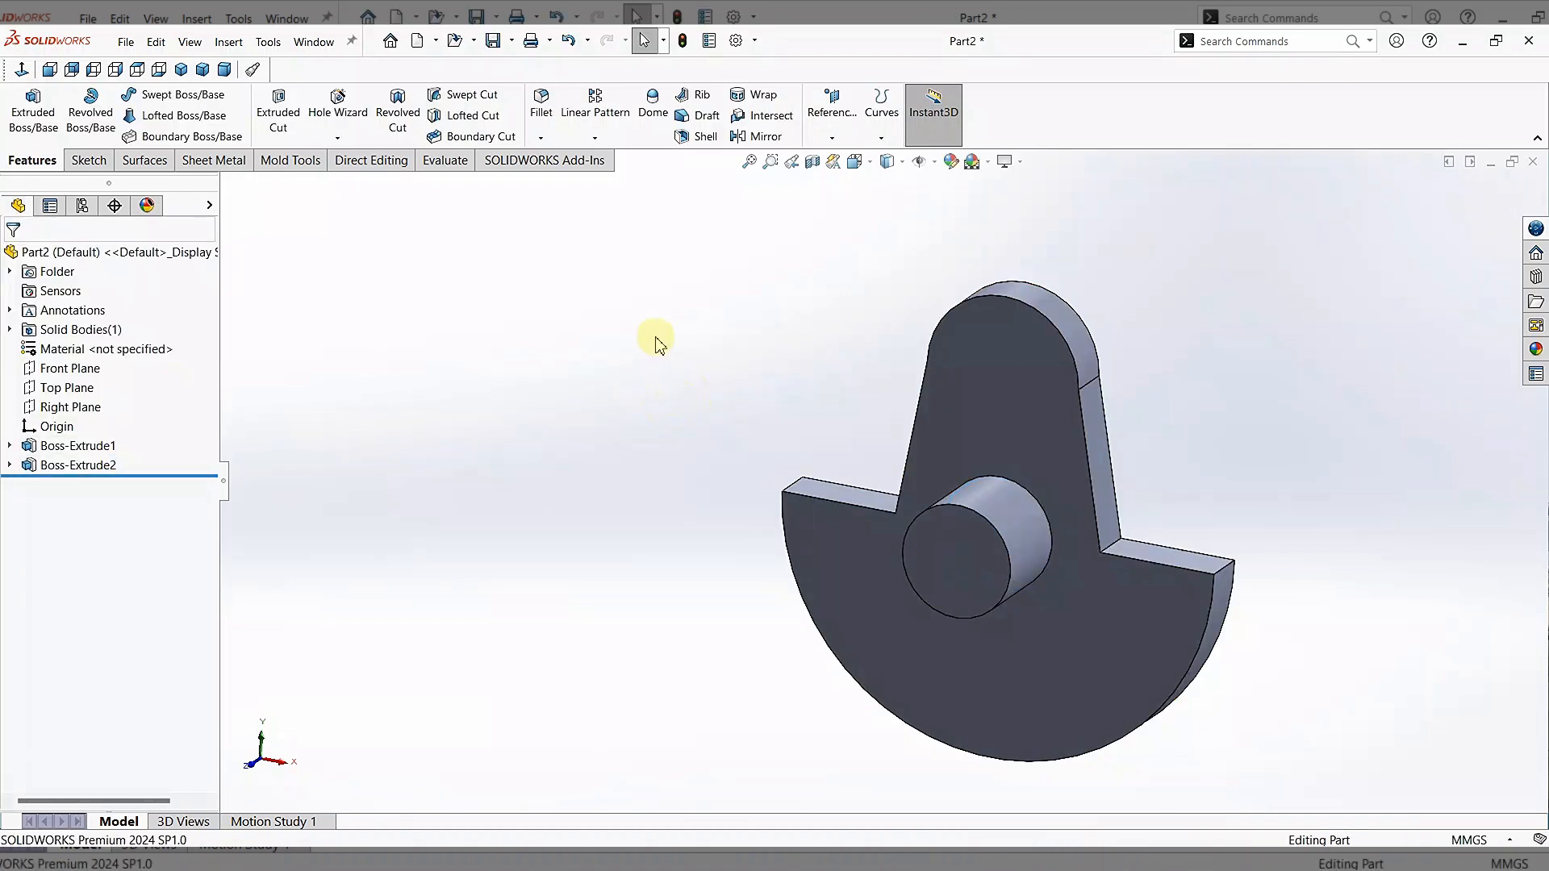
- Start a new sketch on the plate's back face
{"action": "middle_click_drag", "start_coordinate": [1356, 370], "coordinate": [1189, 425]}
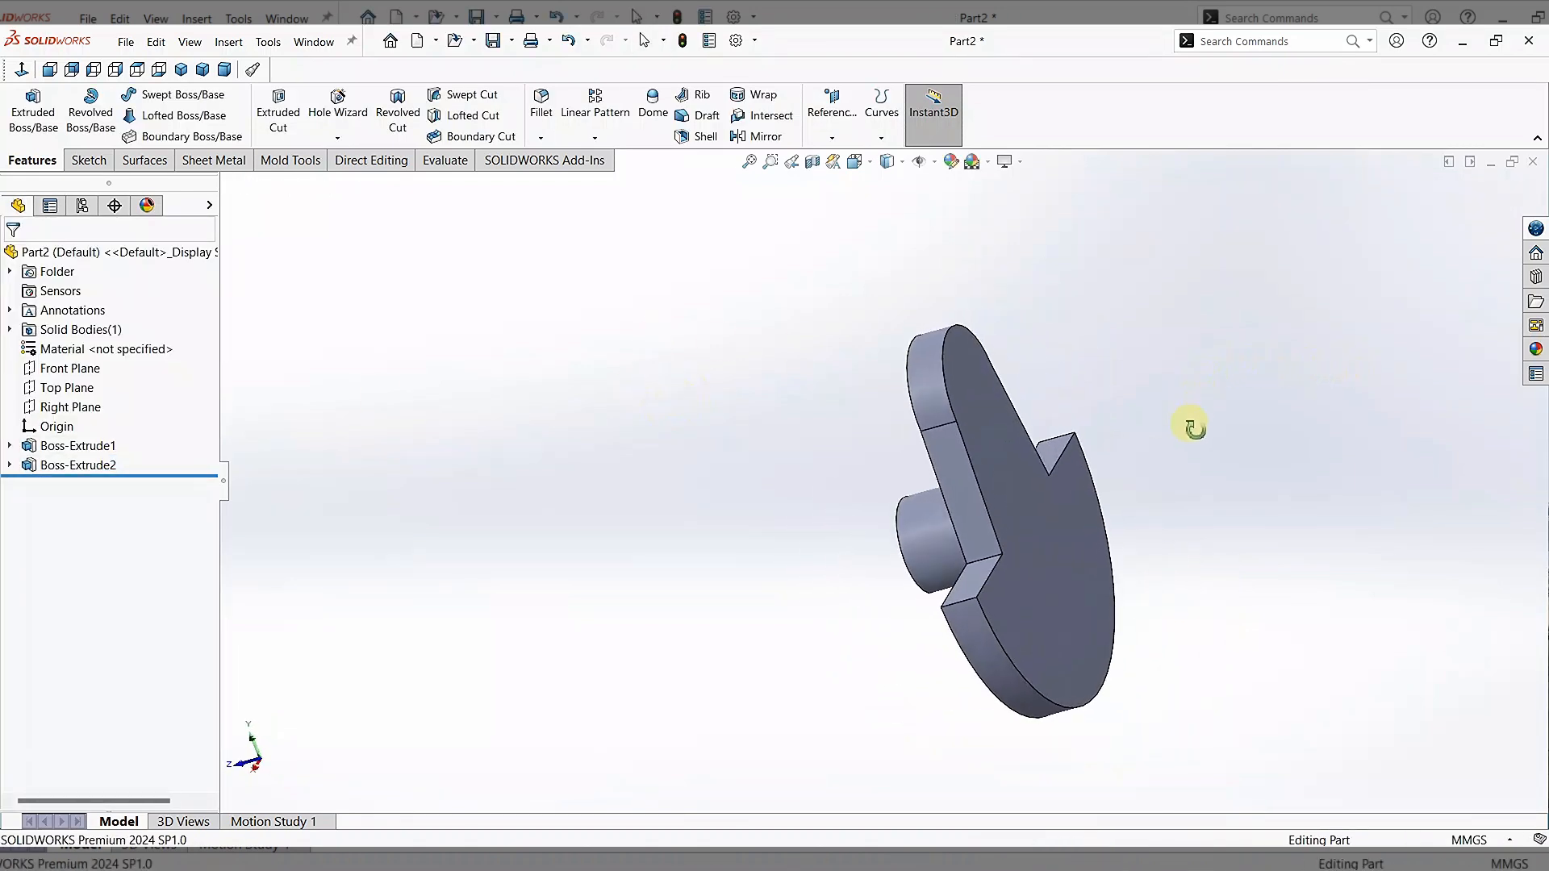
{"action": "left_click", "coordinate": [1027, 476]}
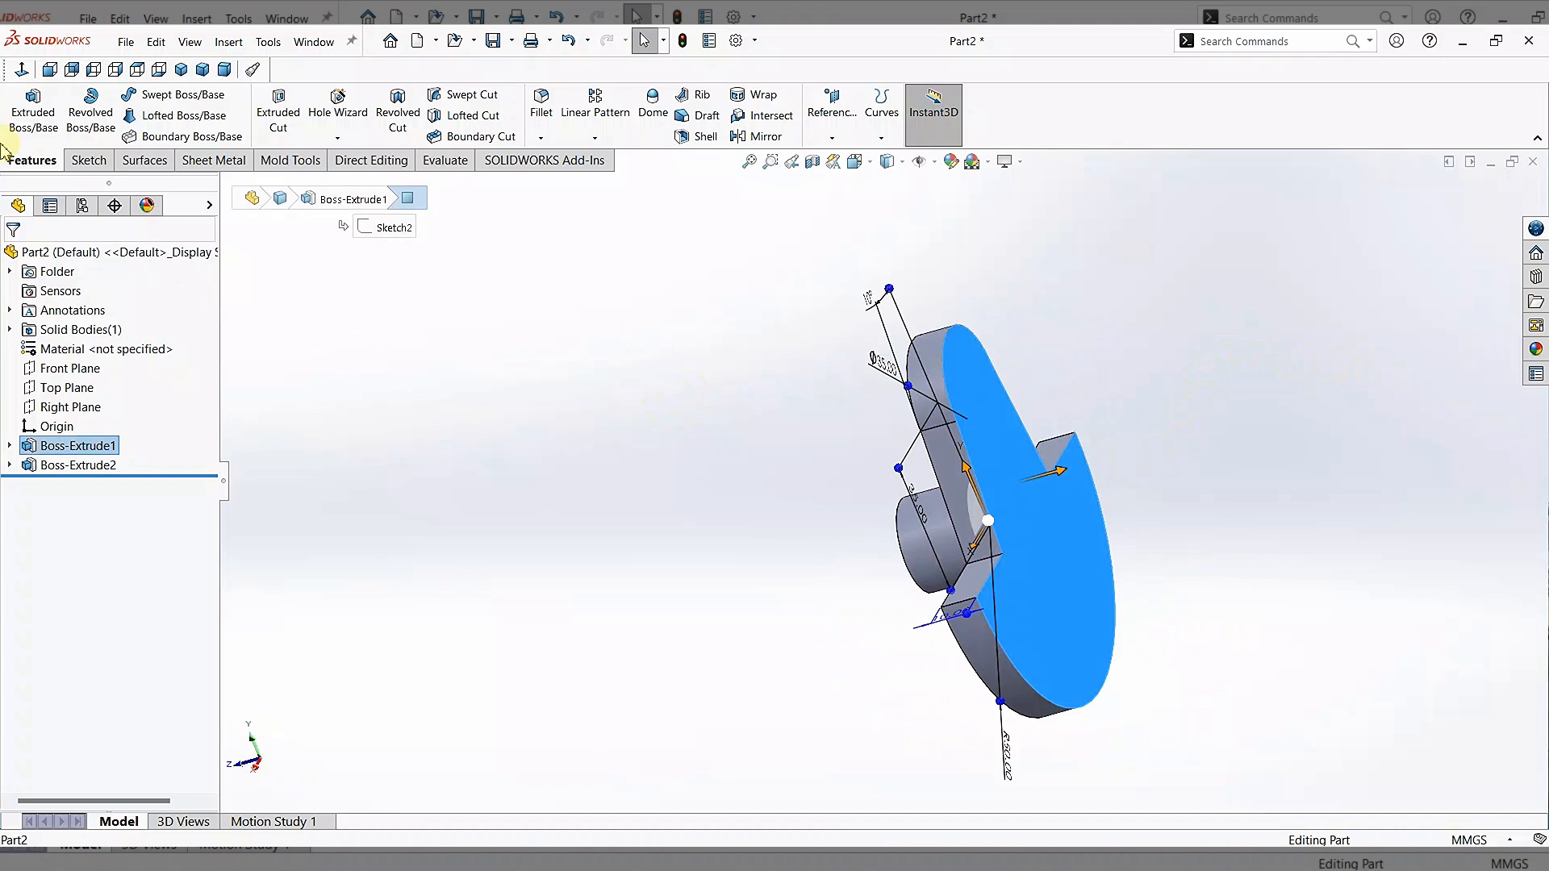
{"action": "left_click", "coordinate": [77, 165]}
{"action": "left_click", "coordinate": [24, 103]}
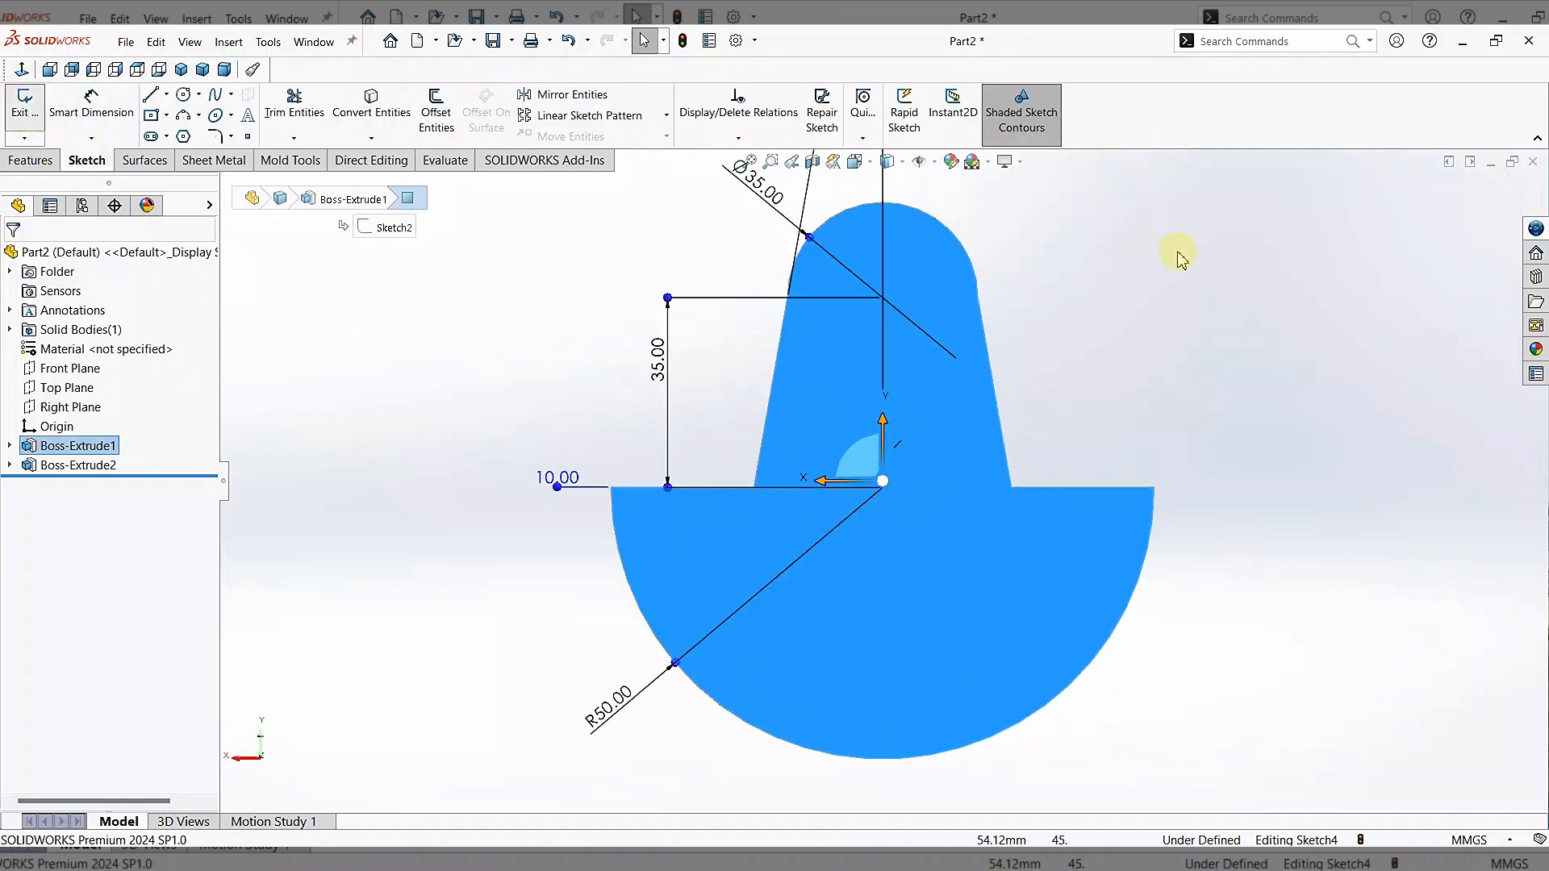
{"action": "left_click", "coordinate": [184, 94]}
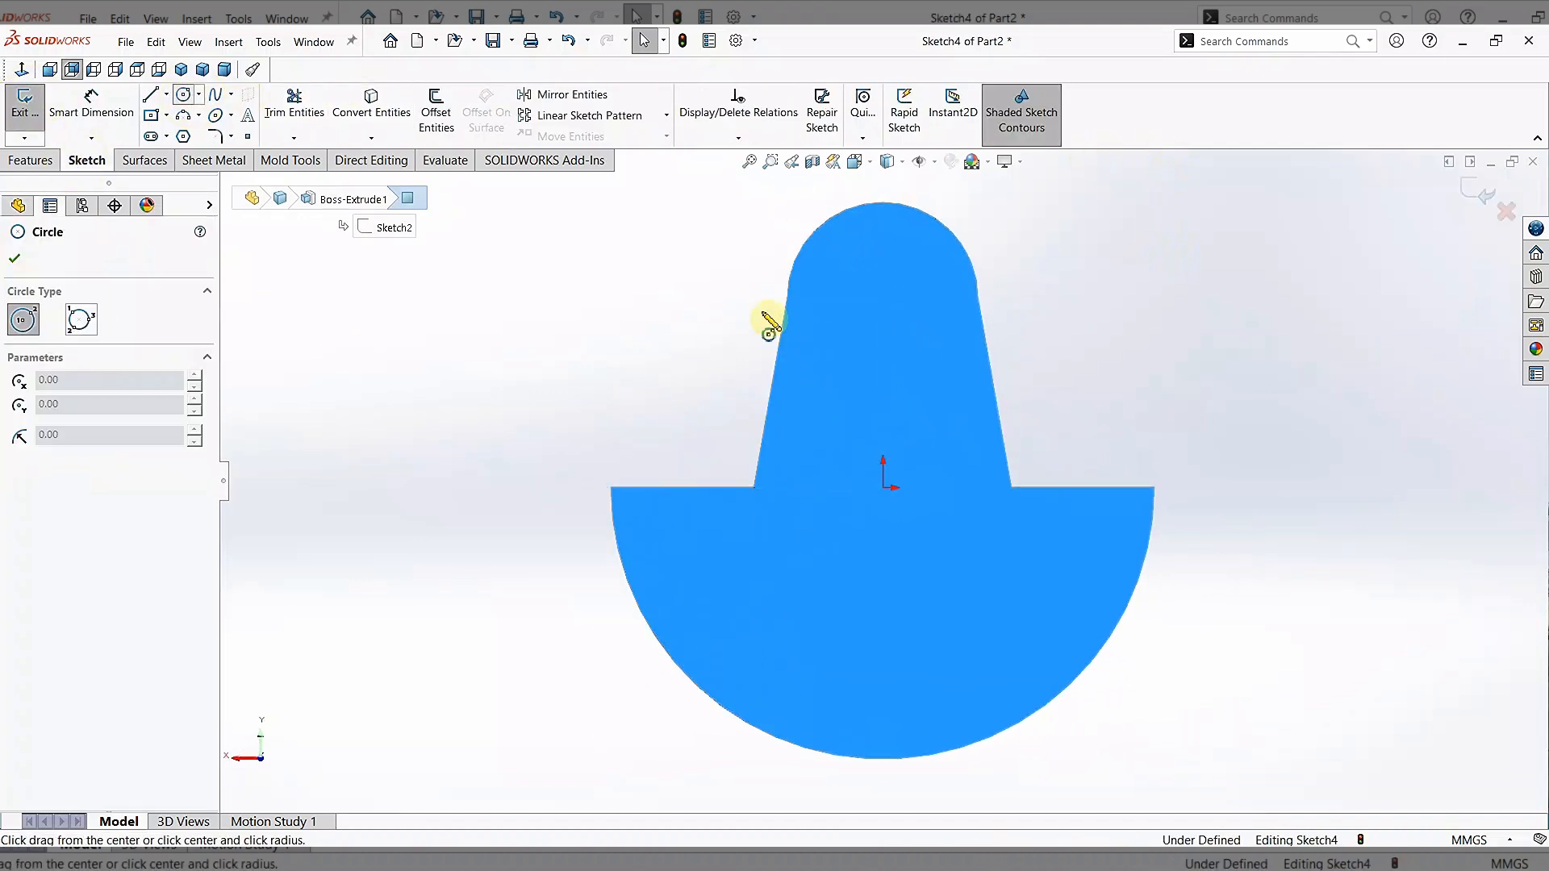
{"action": "key", "text": "Escape"}
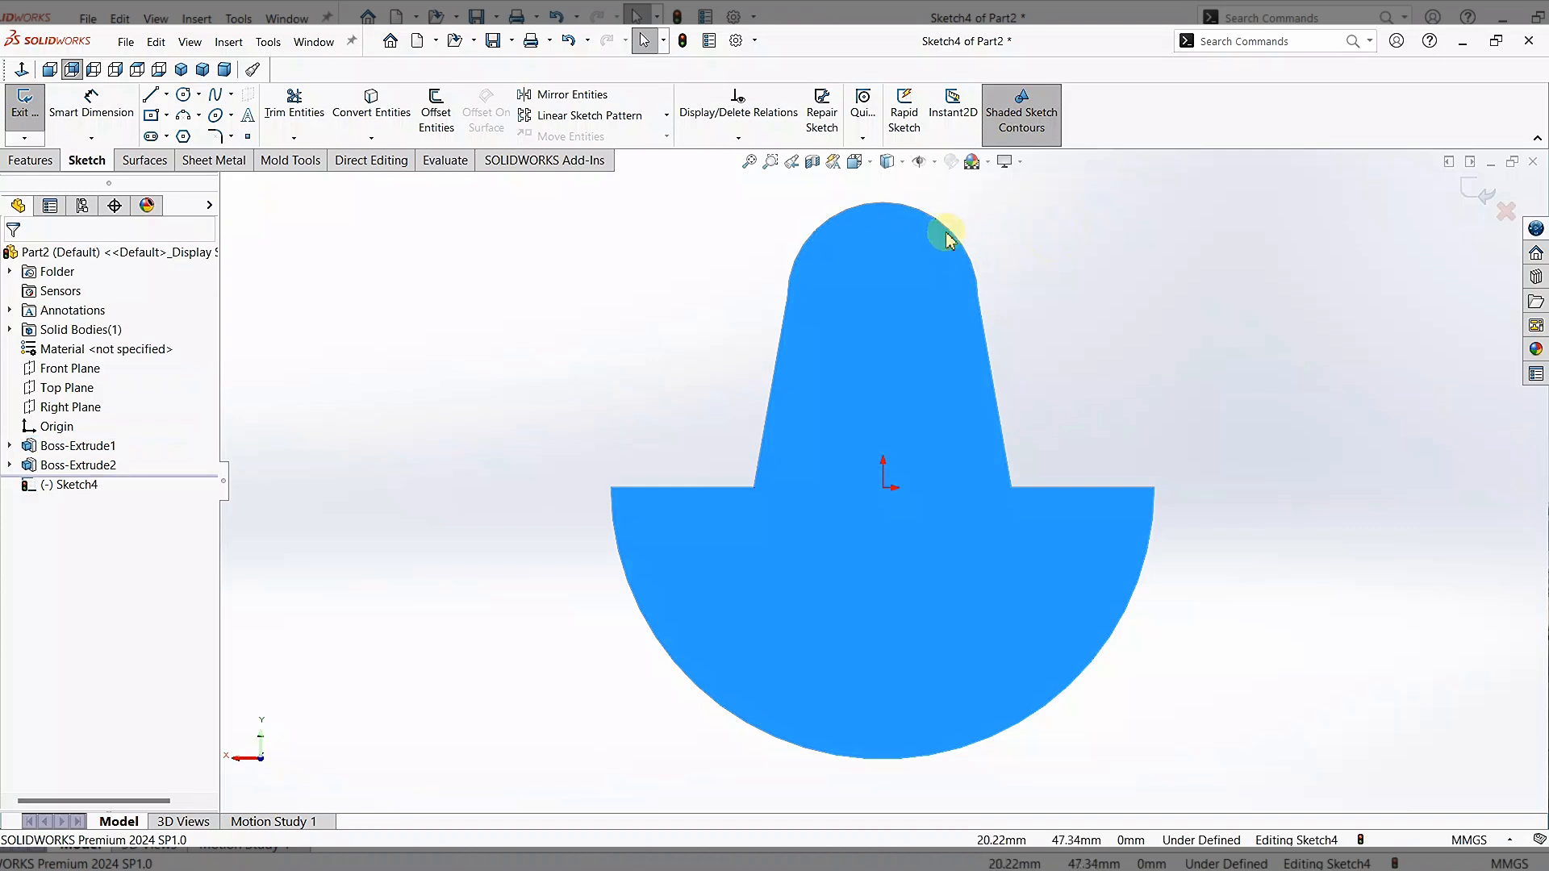
- Show hidden lines as dashed and sketch a circle of about 12.6 mm radius concentric with the plate's rounded top
{"action": "left_click", "coordinate": [184, 94]}
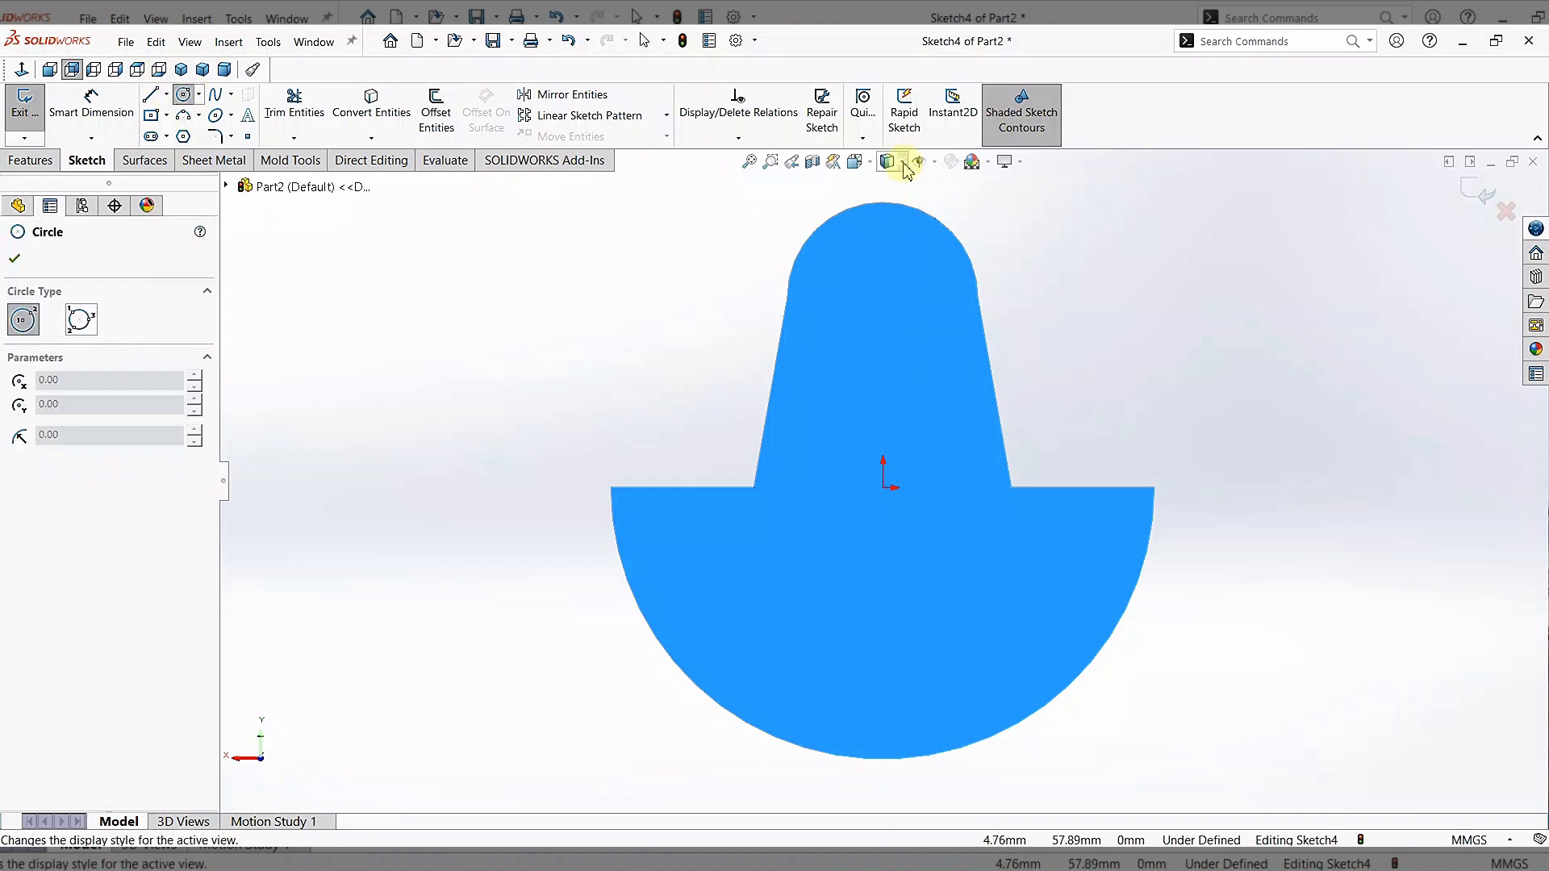
{"action": "left_click", "coordinate": [889, 162]}
{"action": "left_click", "coordinate": [889, 253]}
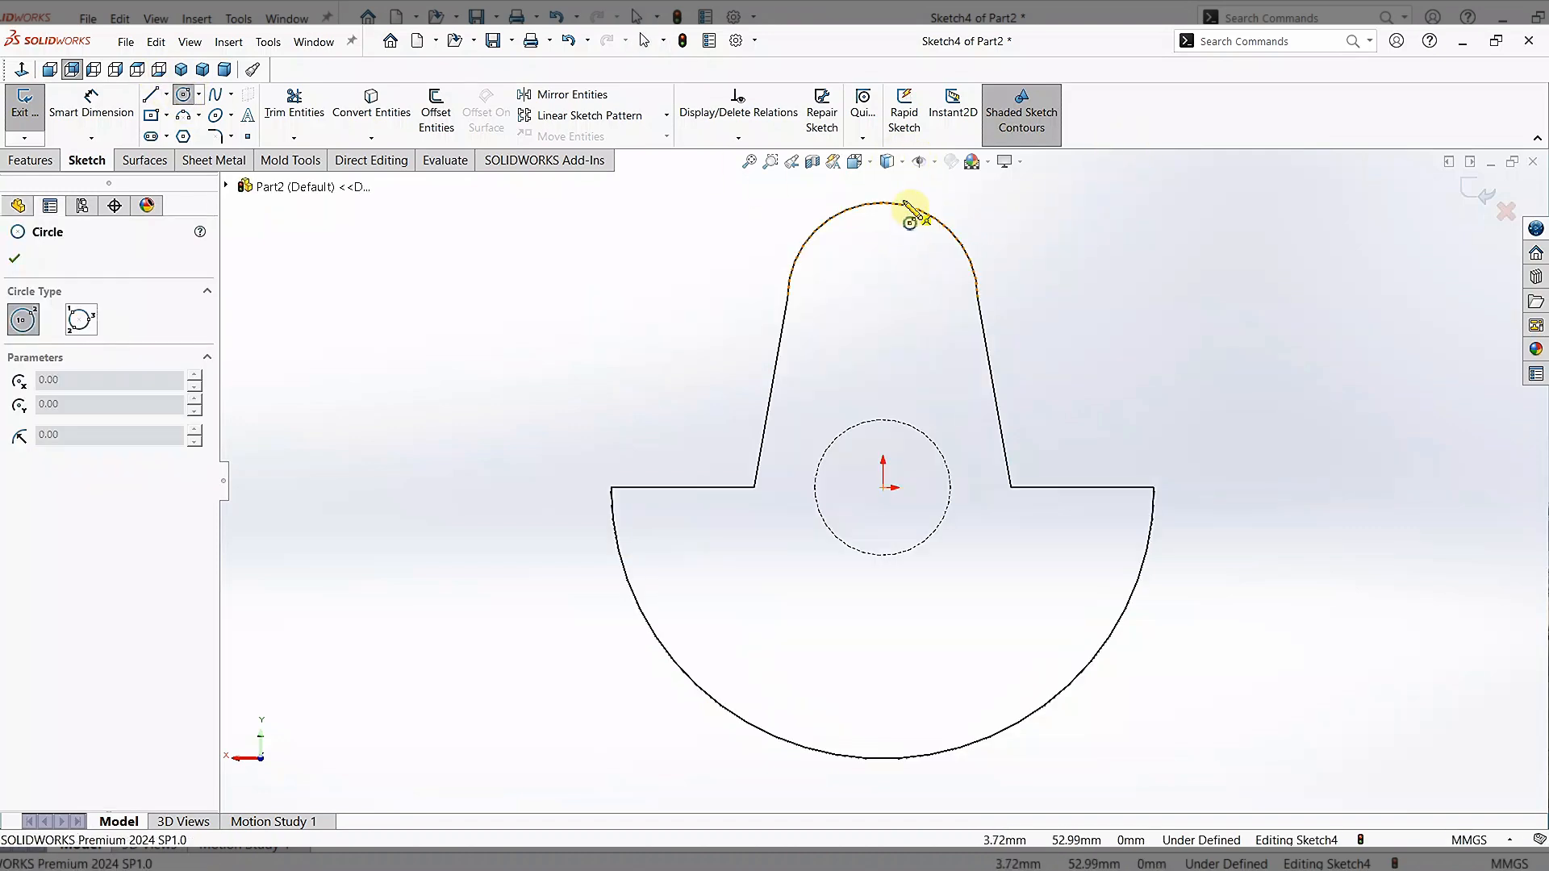
{"action": "left_click", "coordinate": [883, 298]}
{"action": "left_click", "coordinate": [936, 270]}
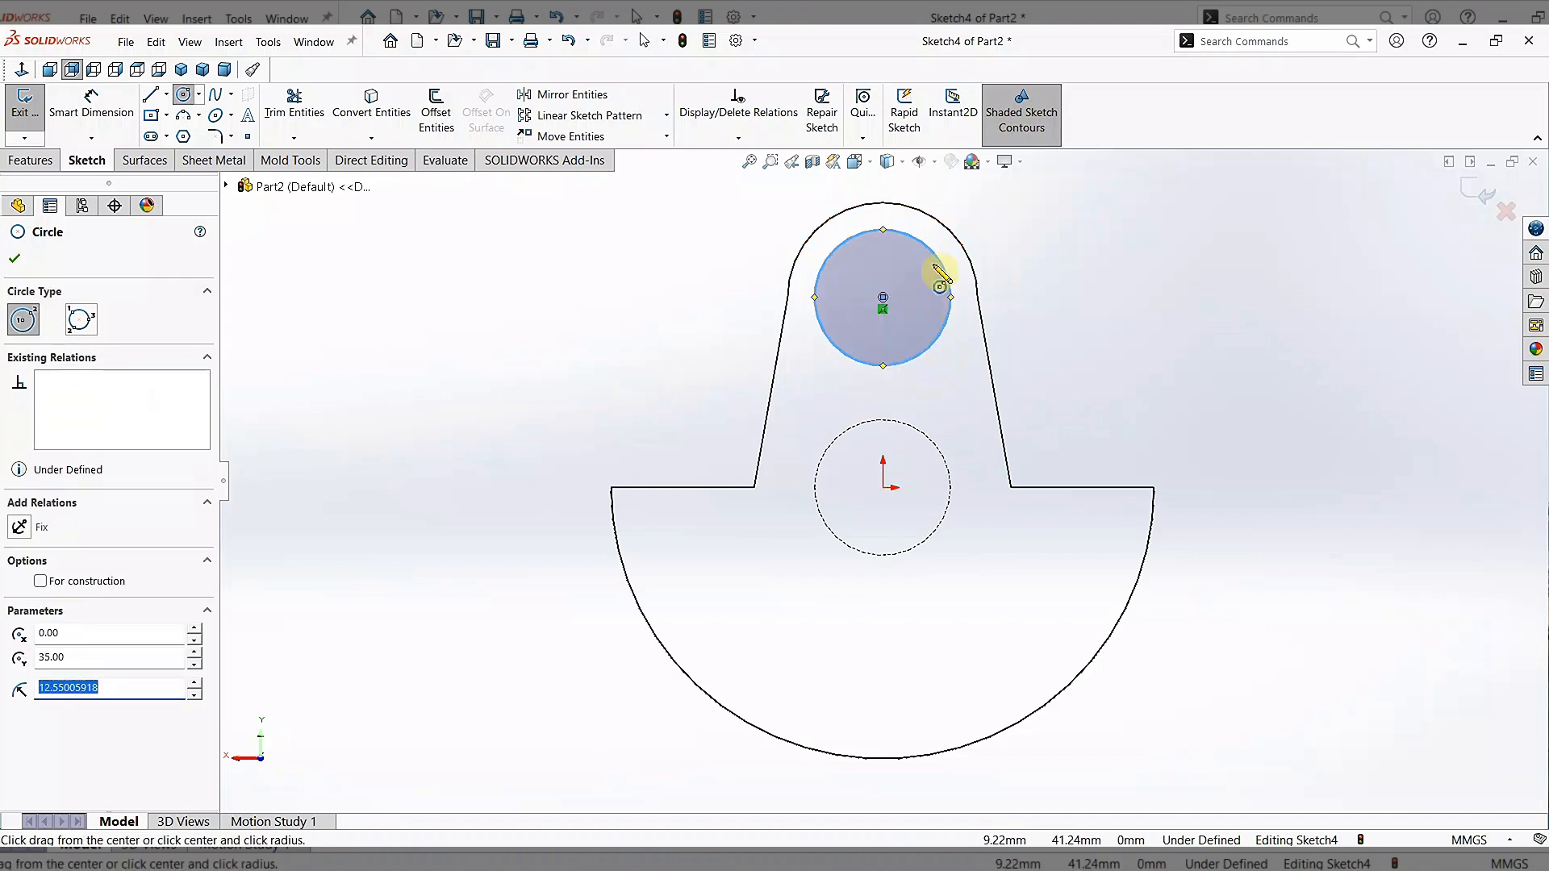
- Dimension the circle in the rounded top with a diameter of 25 mm
{"action": "left_click", "coordinate": [119, 108]}
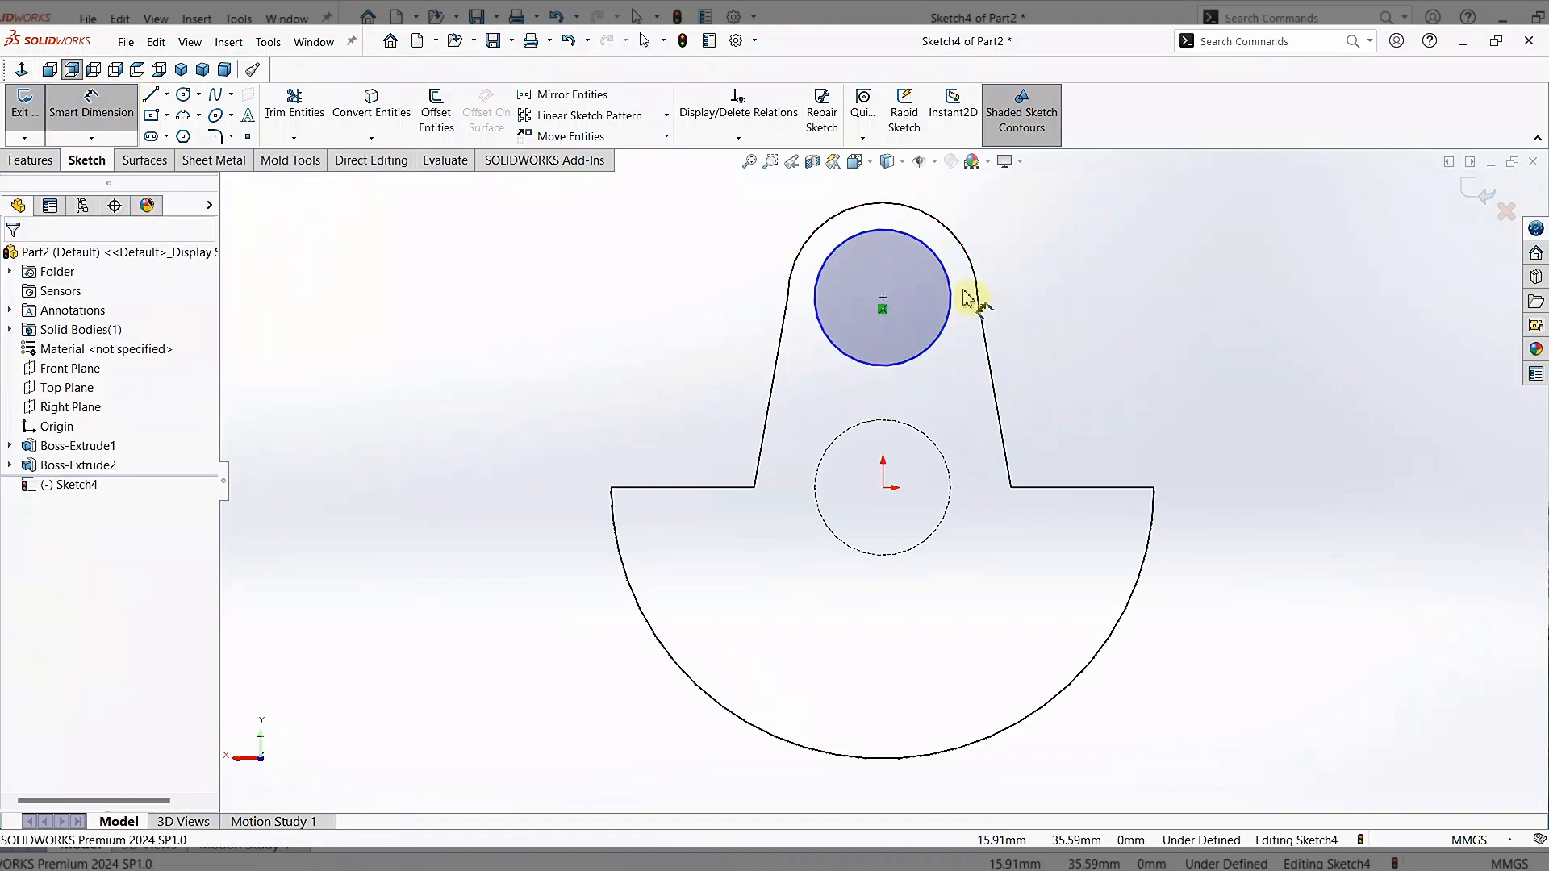
{"action": "left_click", "coordinate": [952, 295]}
{"action": "left_click", "coordinate": [1227, 248]}
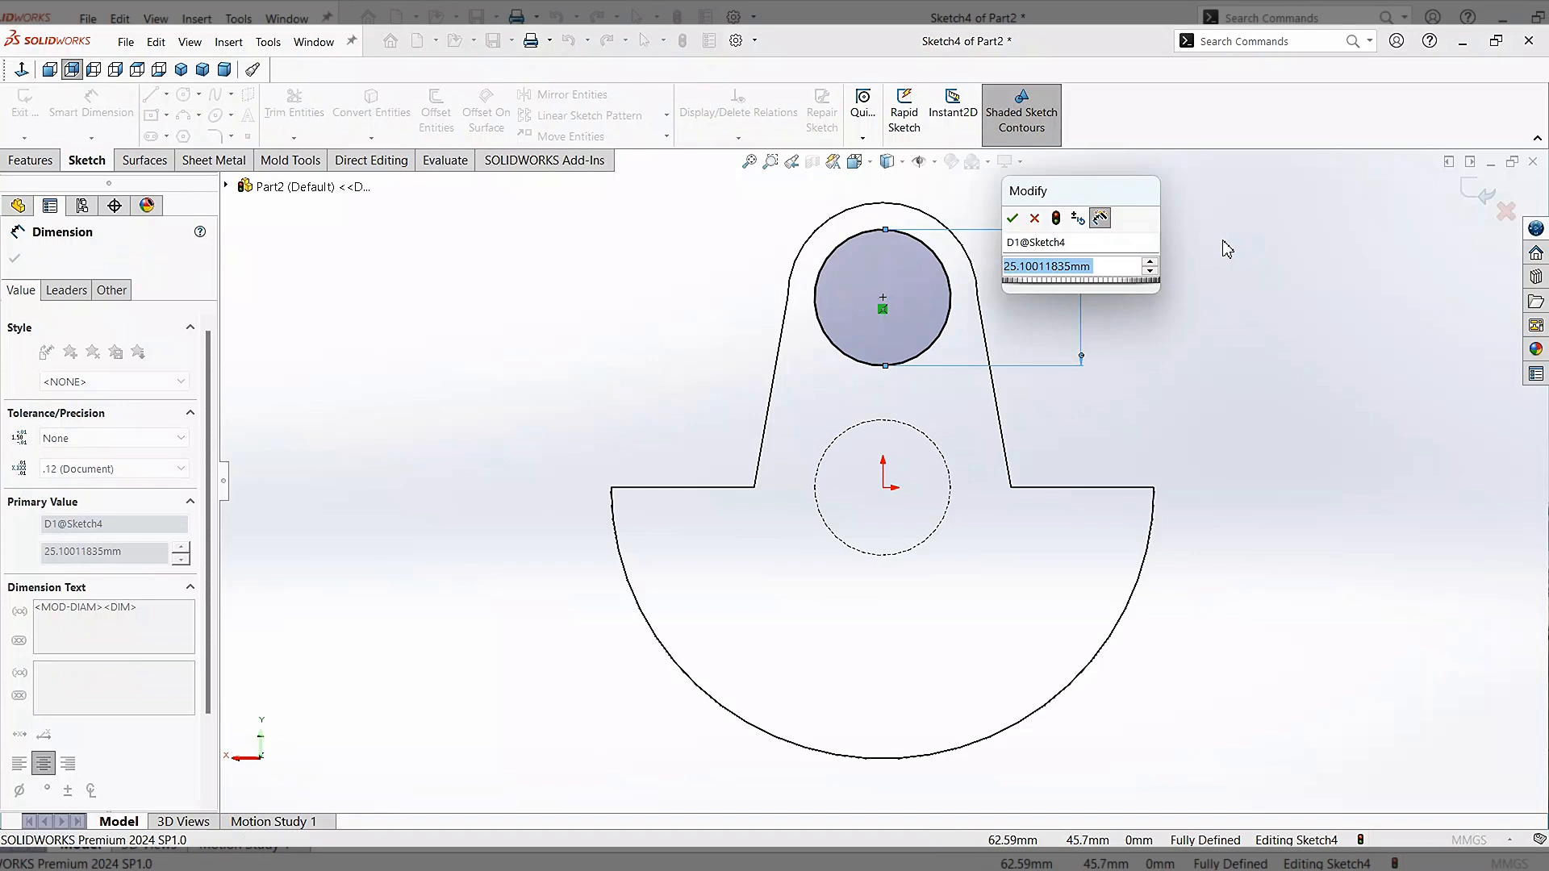
{"action": "type", "text": "25"}
{"action": "key", "text": "Return"}
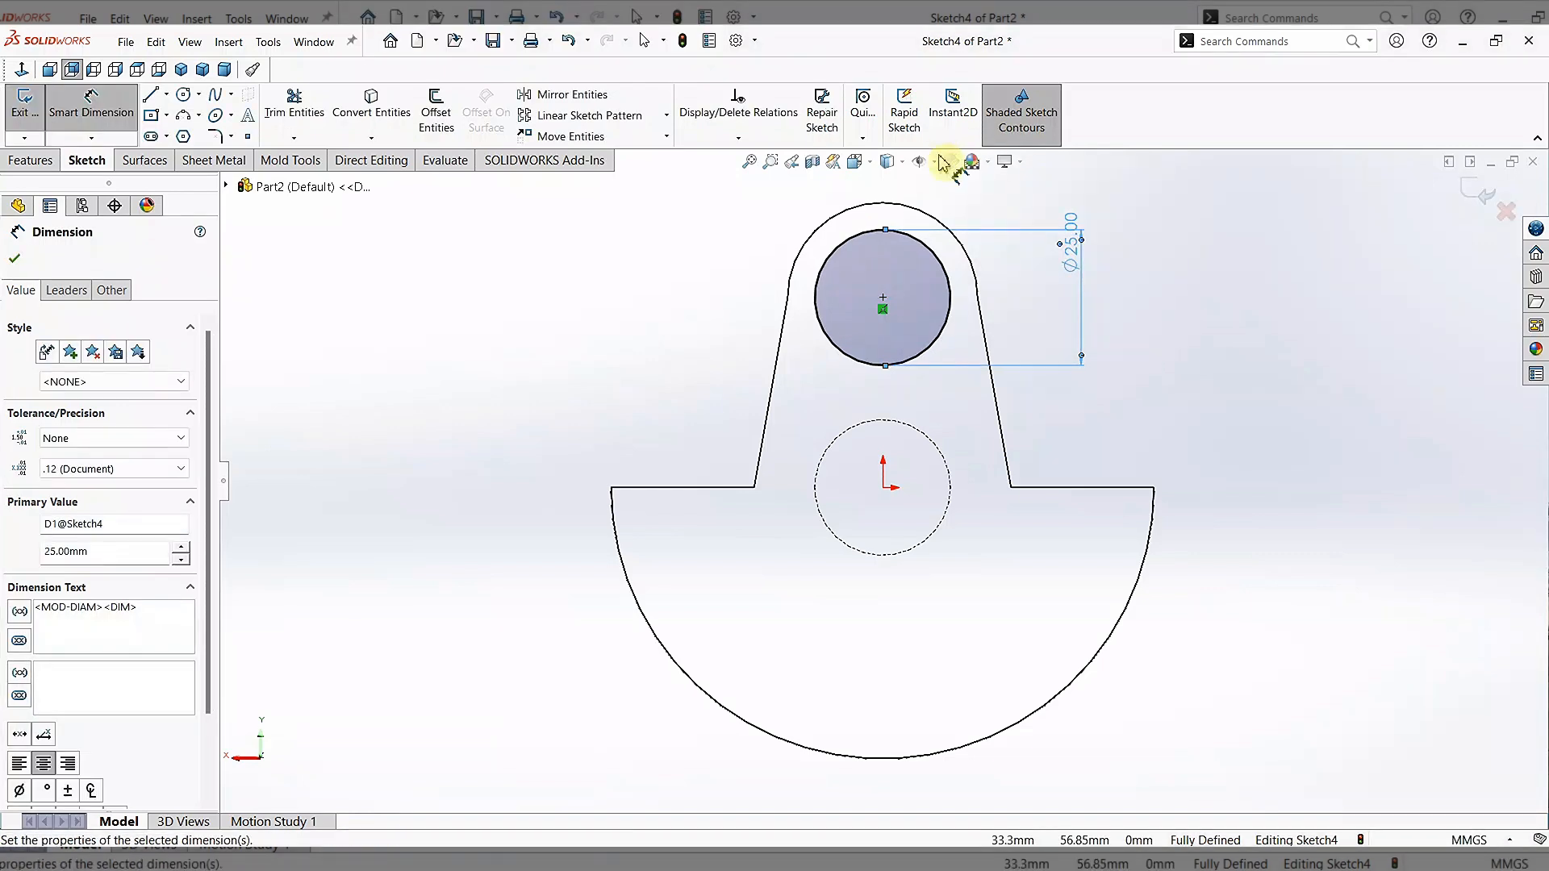
- Restore the shaded display with edges and extrude the upper circle 50 mm outward from the plate's back face
{"action": "left_click", "coordinate": [901, 163]}
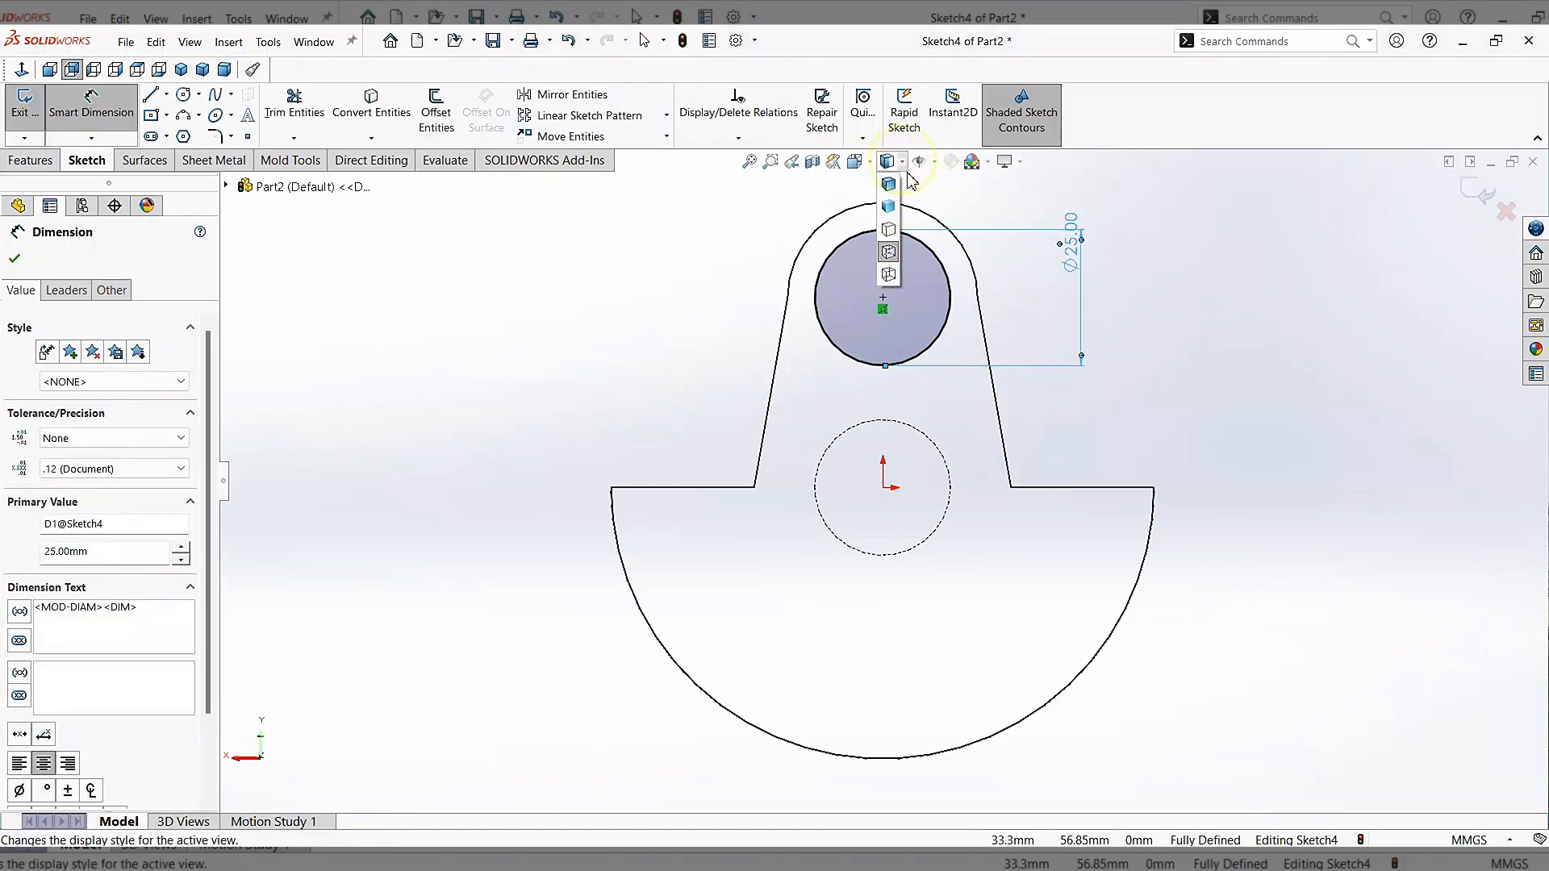
{"action": "left_click", "coordinate": [890, 250]}
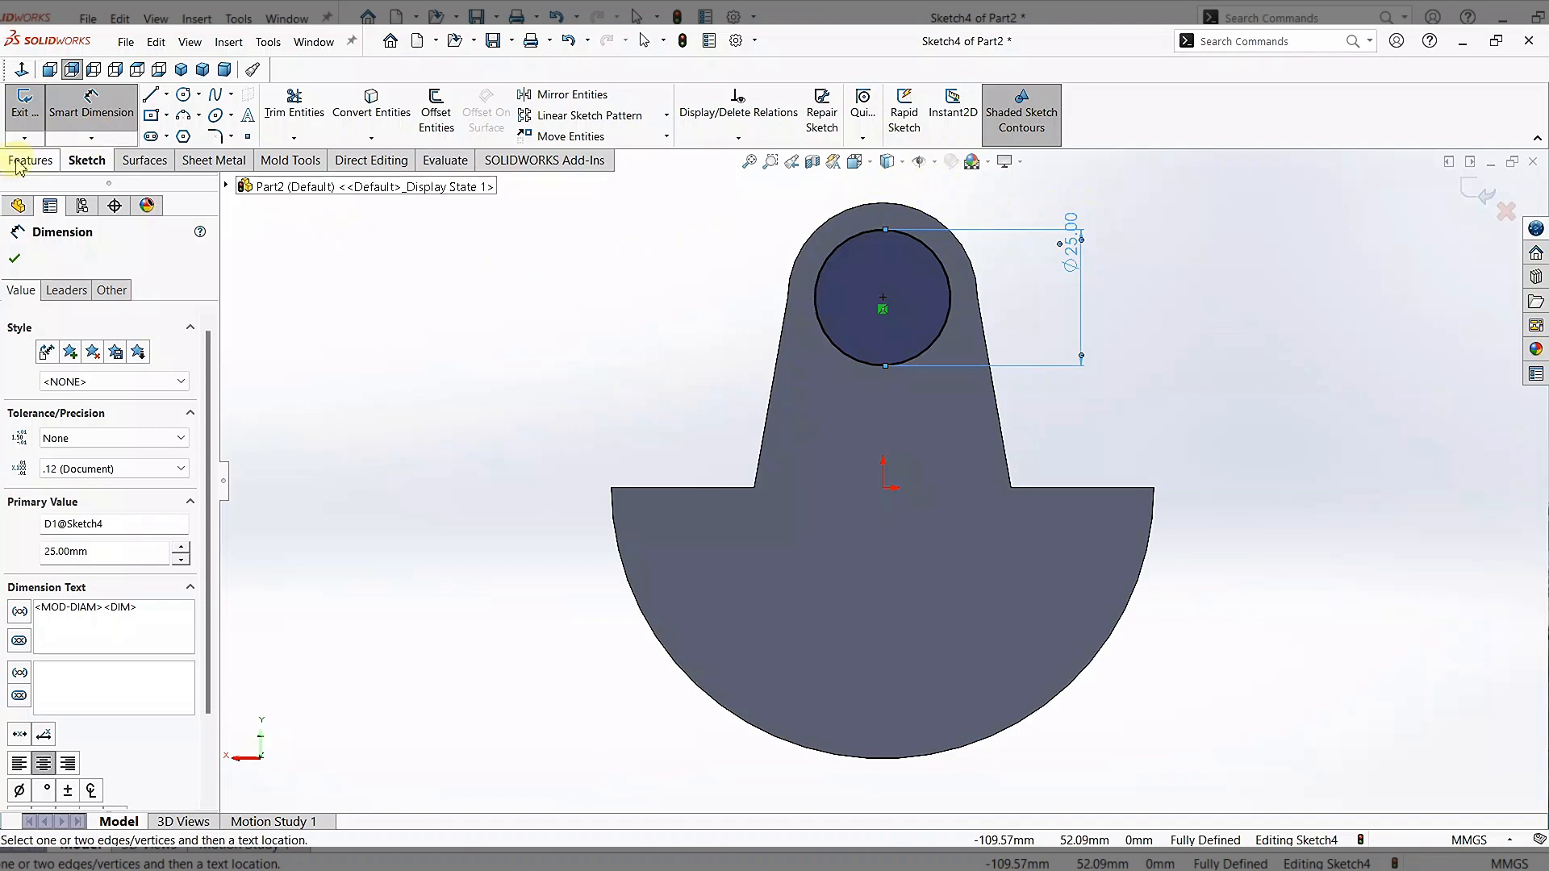
{"action": "left_click", "coordinate": [30, 161]}
{"action": "left_click", "coordinate": [33, 111]}
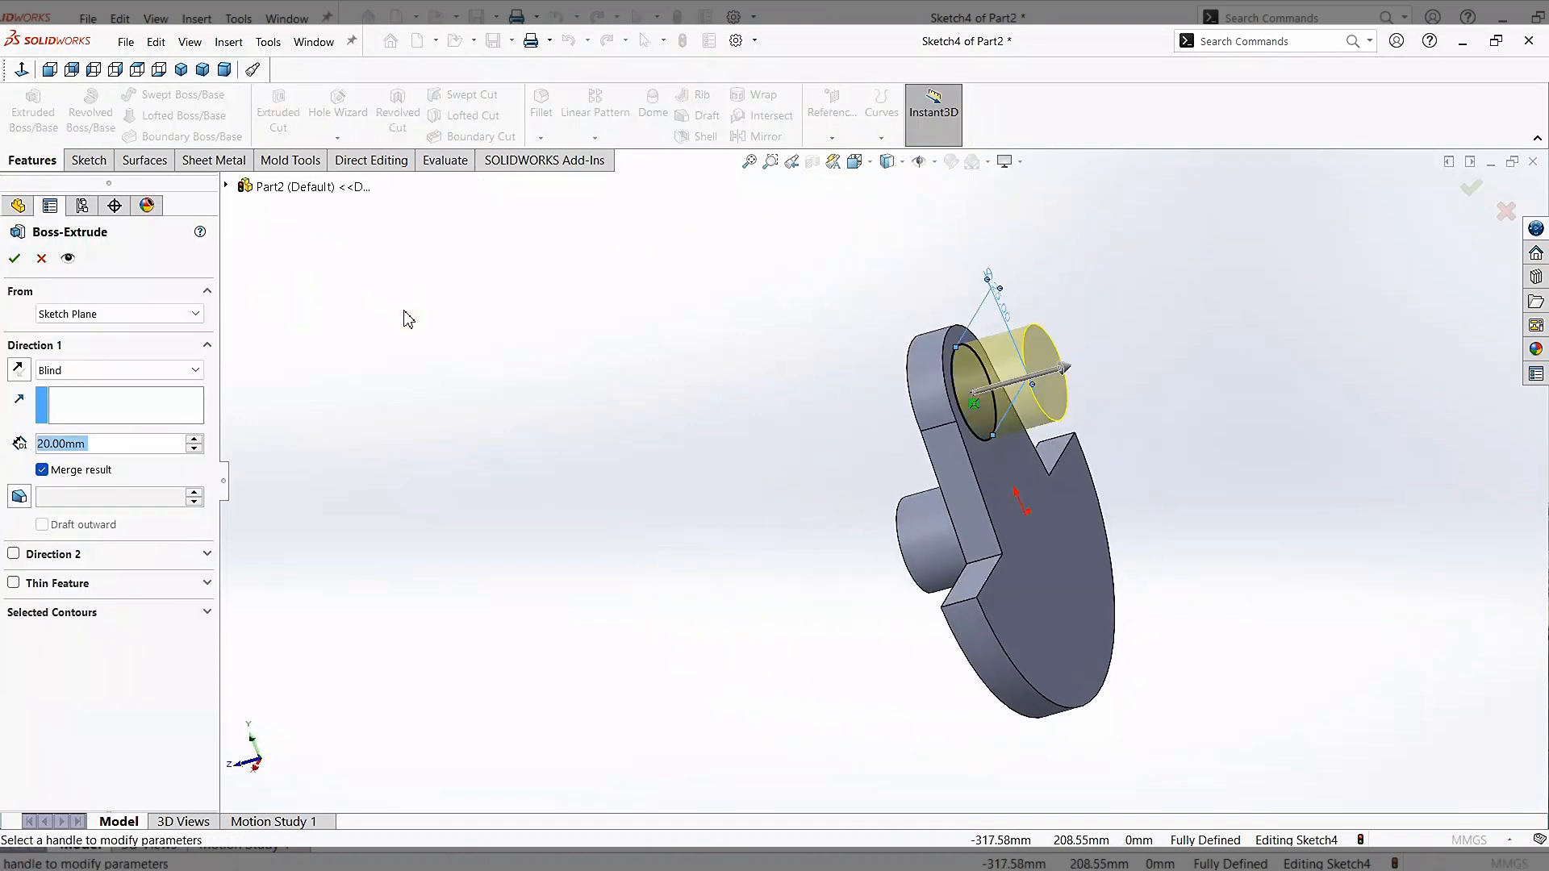
{"action": "type", "text": "50"}
{"action": "key", "text": "Return"}
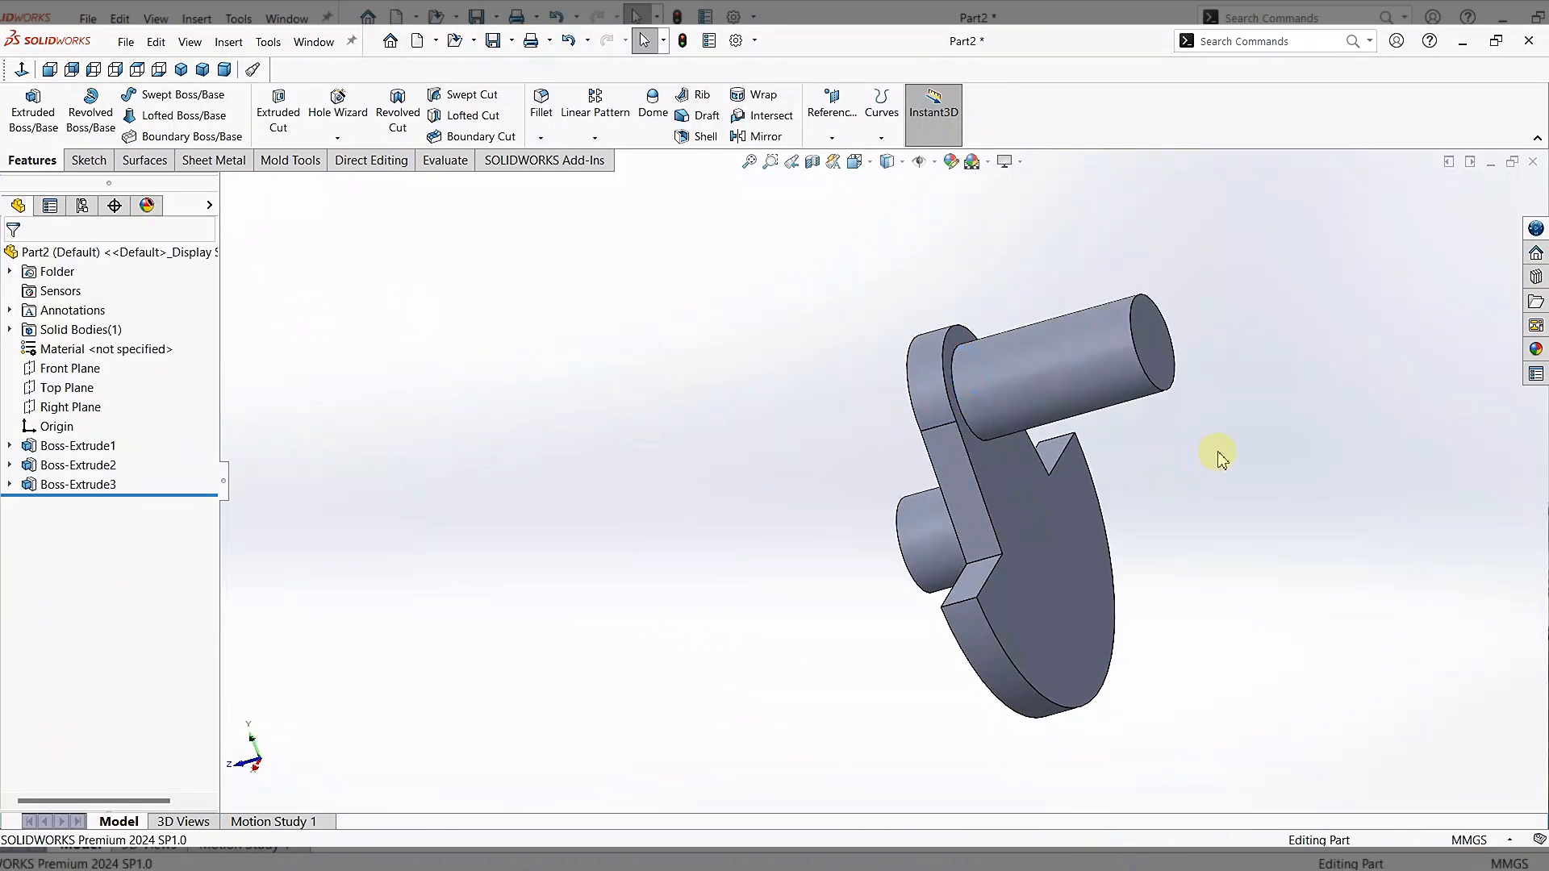
- Fillet the plate's six profile corner edges, at the wing tips, inner notches and rounded-top transitions, with a 5 mm radius
{"action": "middle_click_drag", "start_coordinate": [1218, 456], "coordinate": [1141, 352]}
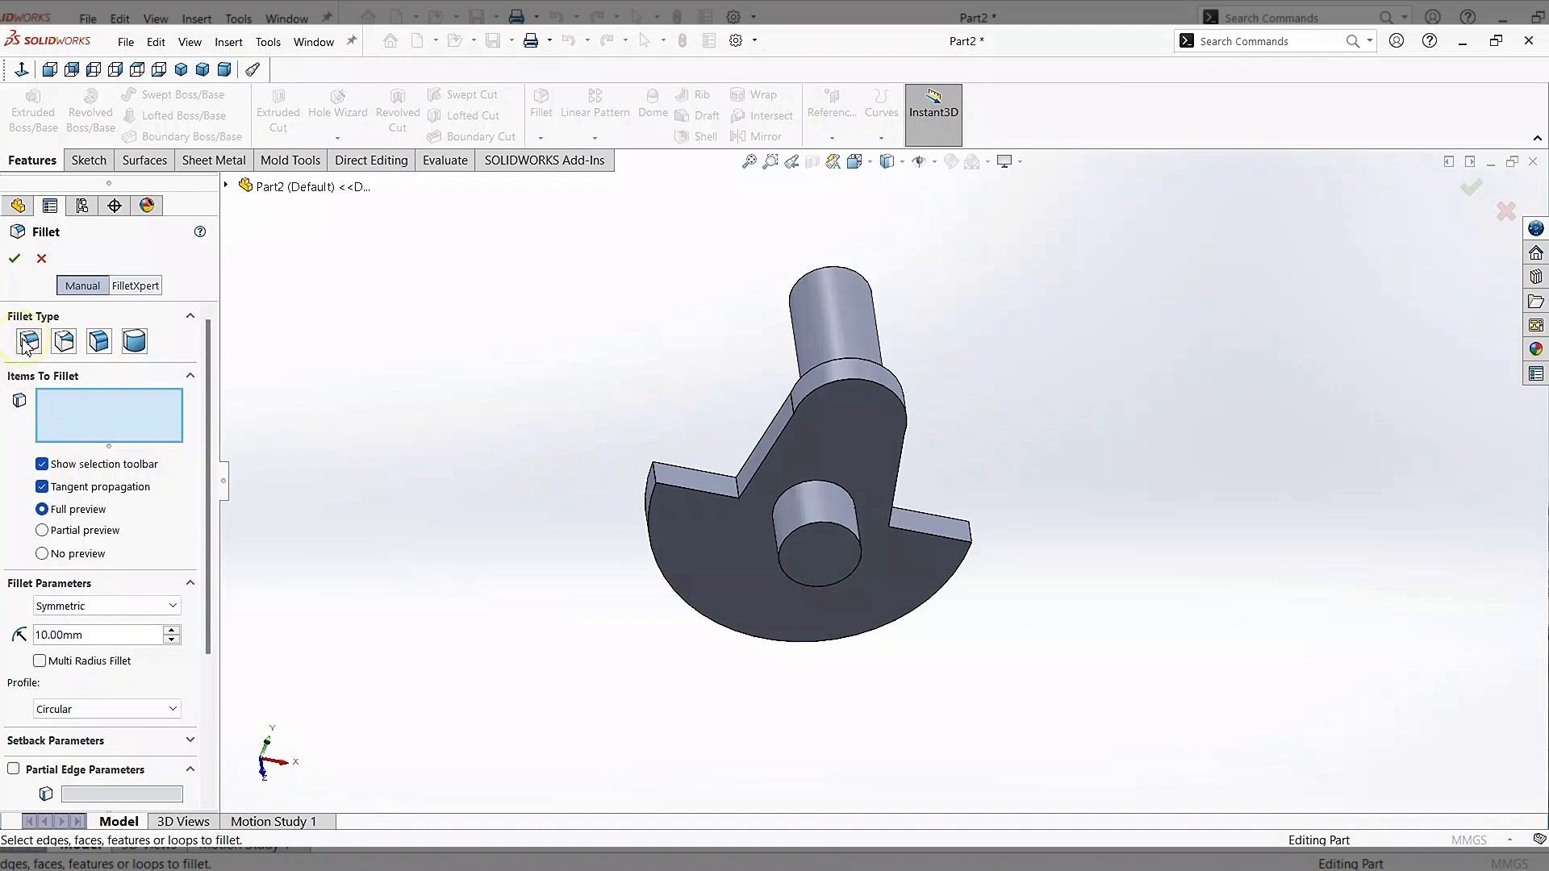
{"action": "left_click", "coordinate": [110, 635]}
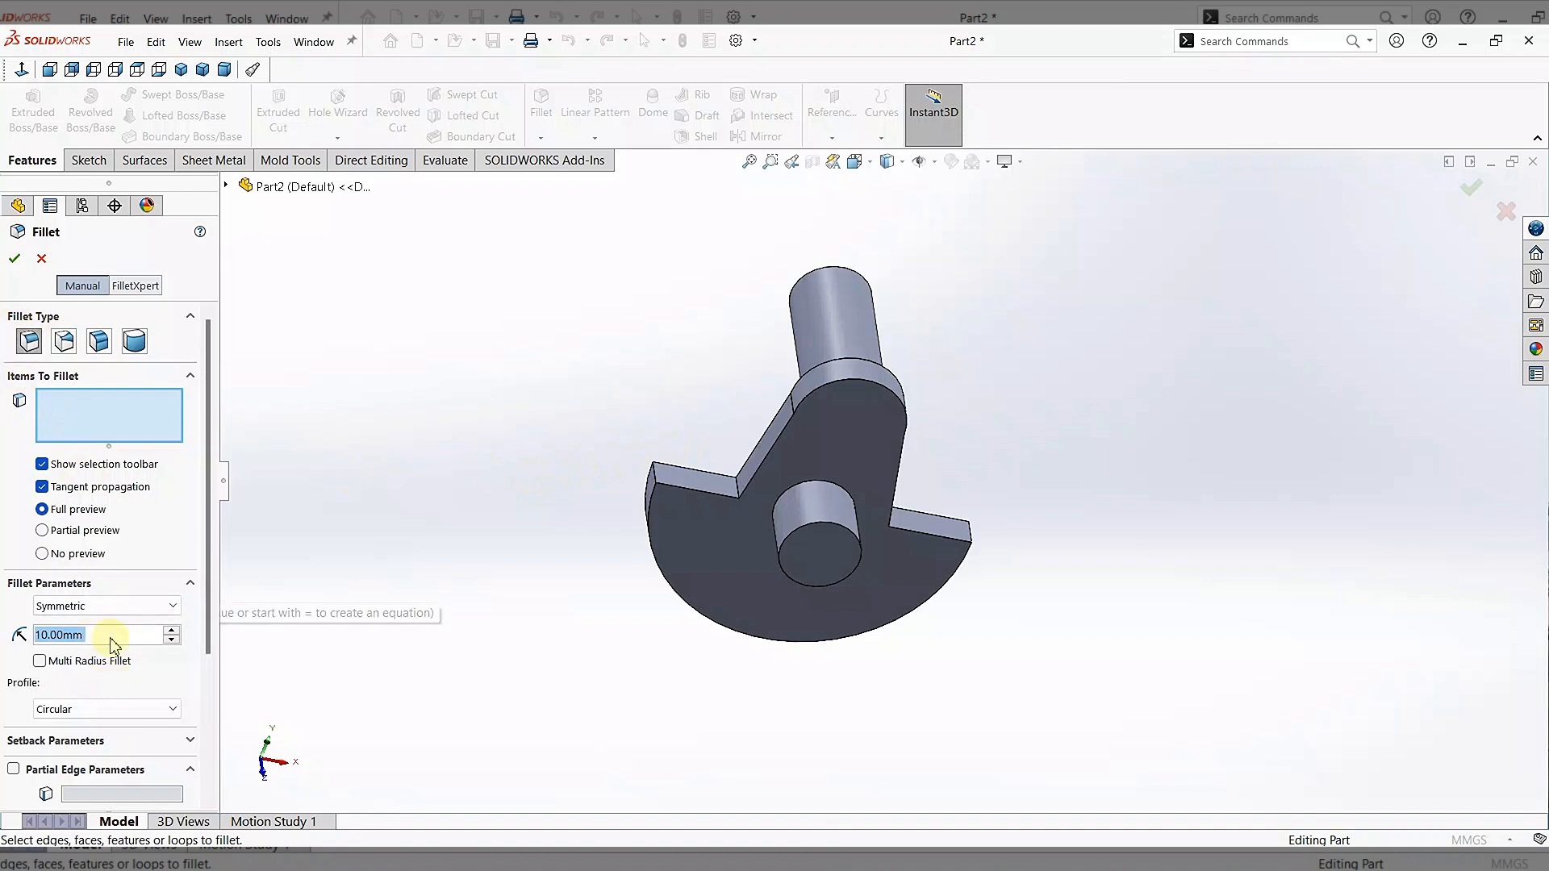
{"action": "type", "text": "5"}
{"action": "key", "text": "Return"}
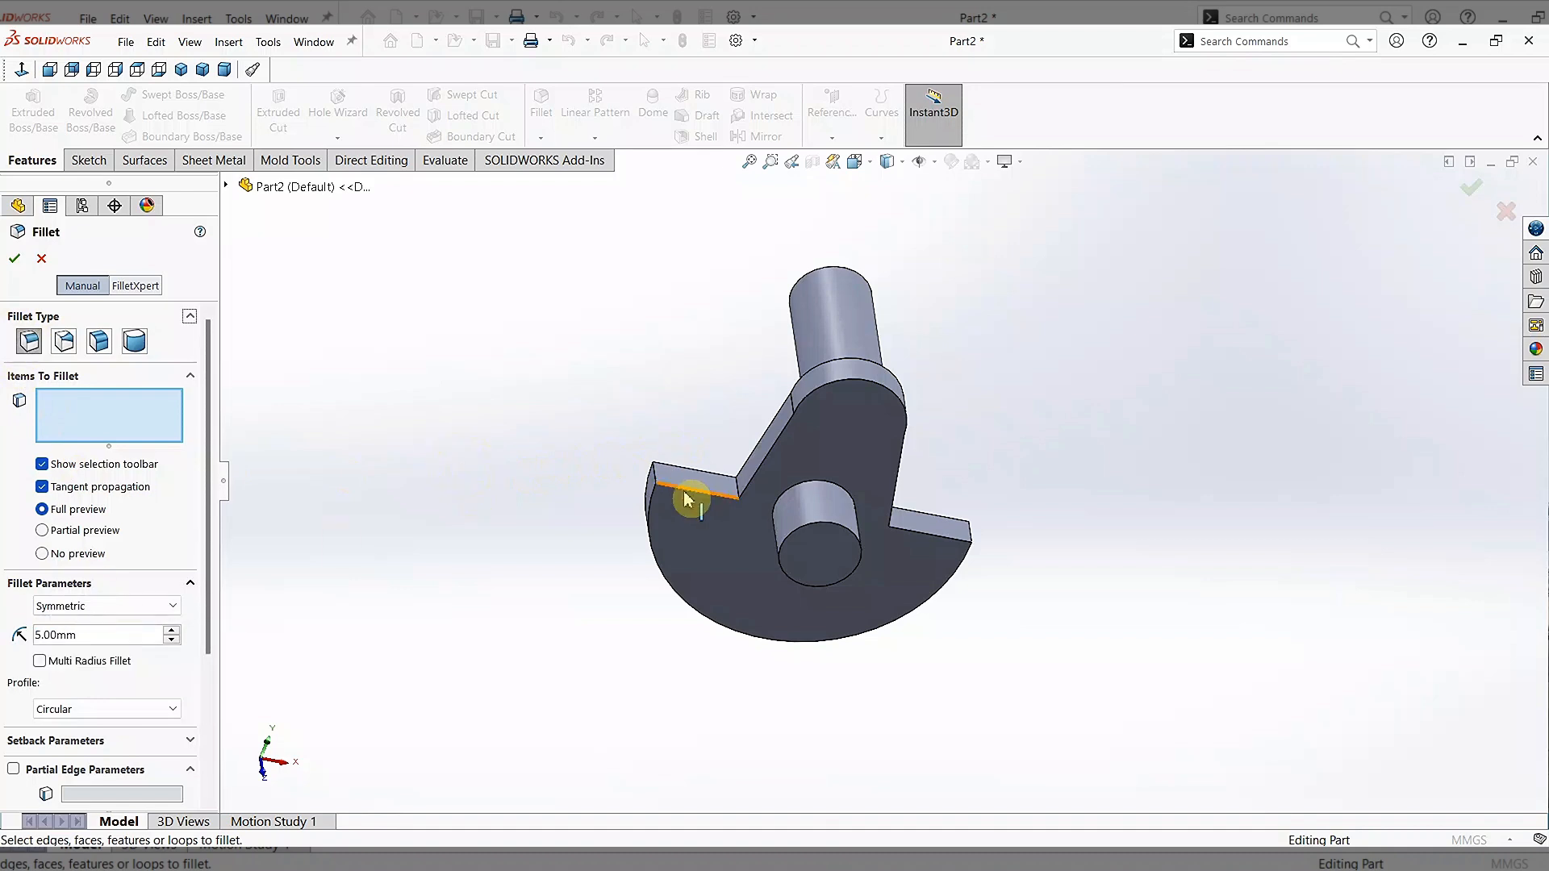
{"action": "left_click", "coordinate": [655, 482]}
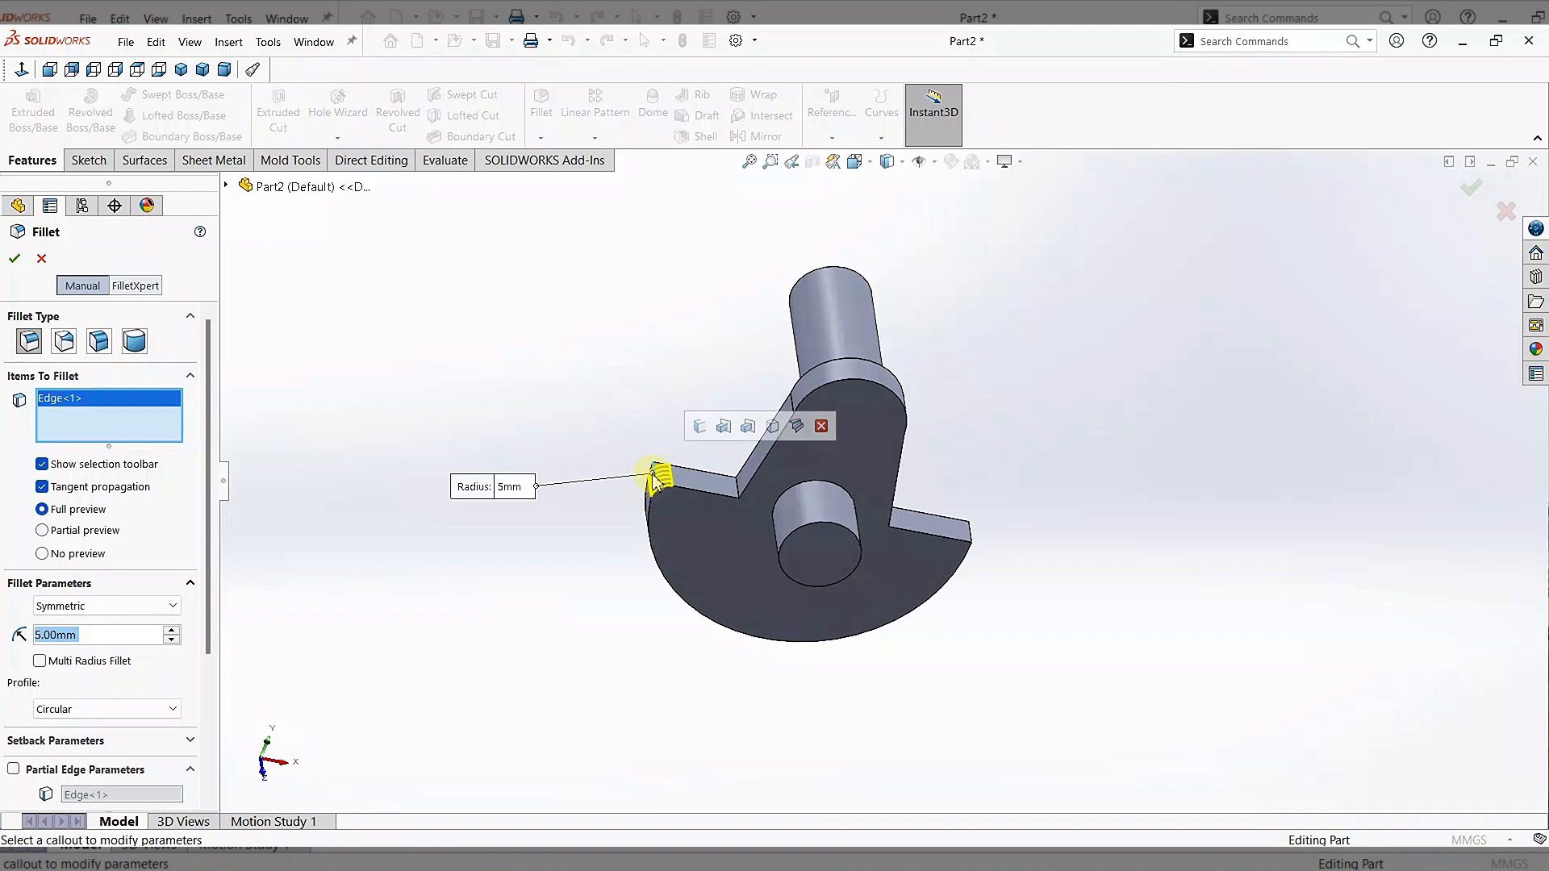
{"action": "left_click", "coordinate": [699, 429]}
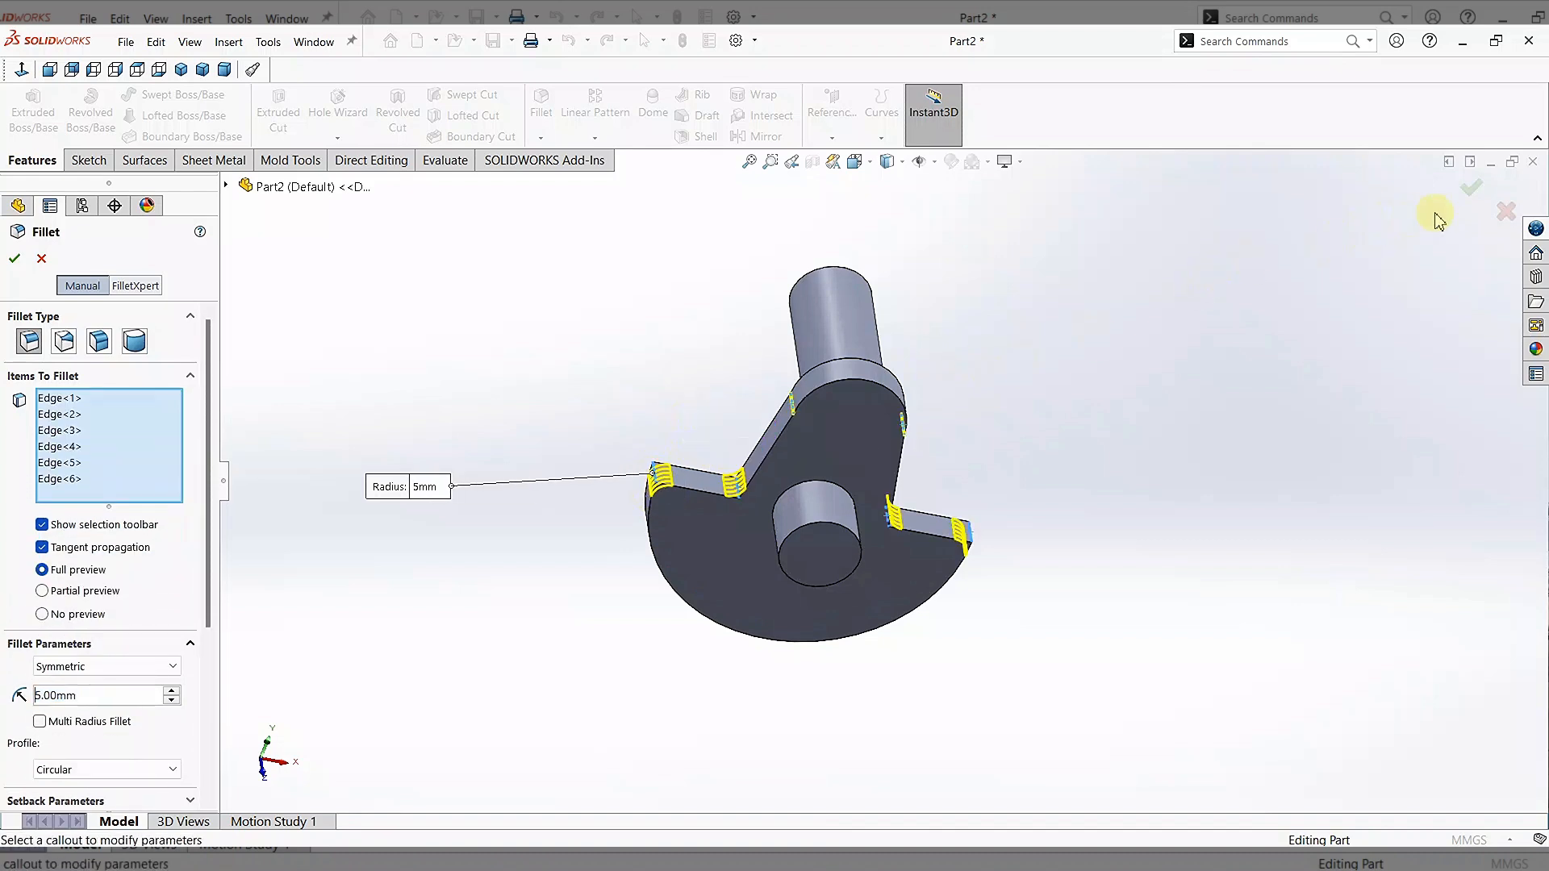
{"action": "left_click", "coordinate": [1473, 191]}
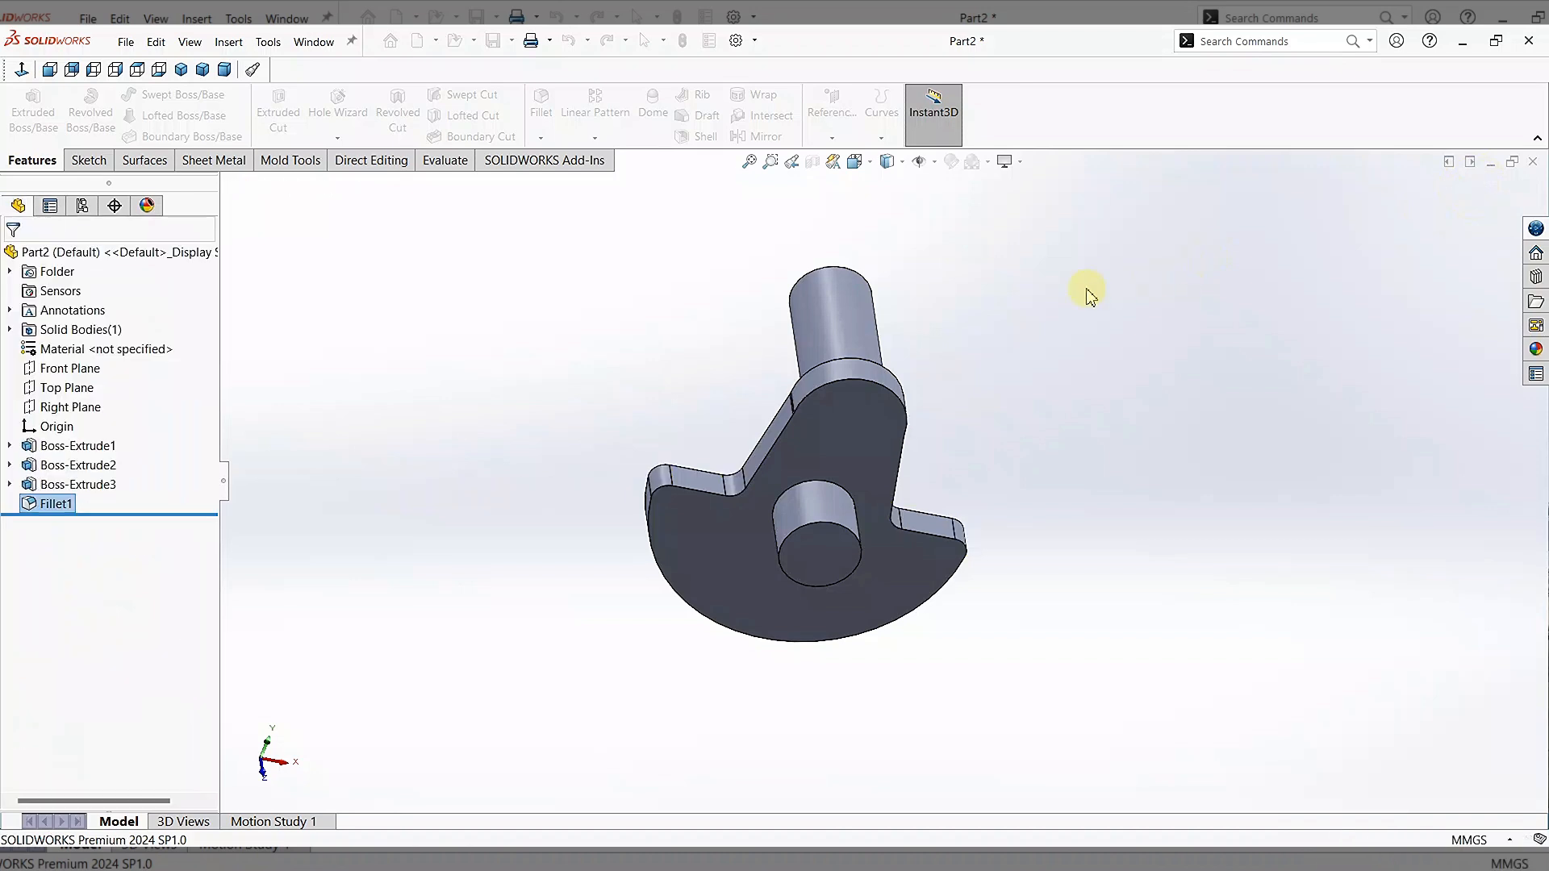
- Create a reference plane midway between the plate's back face and the end face of the 50 mm pin
{"action": "middle_click_drag", "start_coordinate": [1089, 296], "coordinate": [961, 610]}
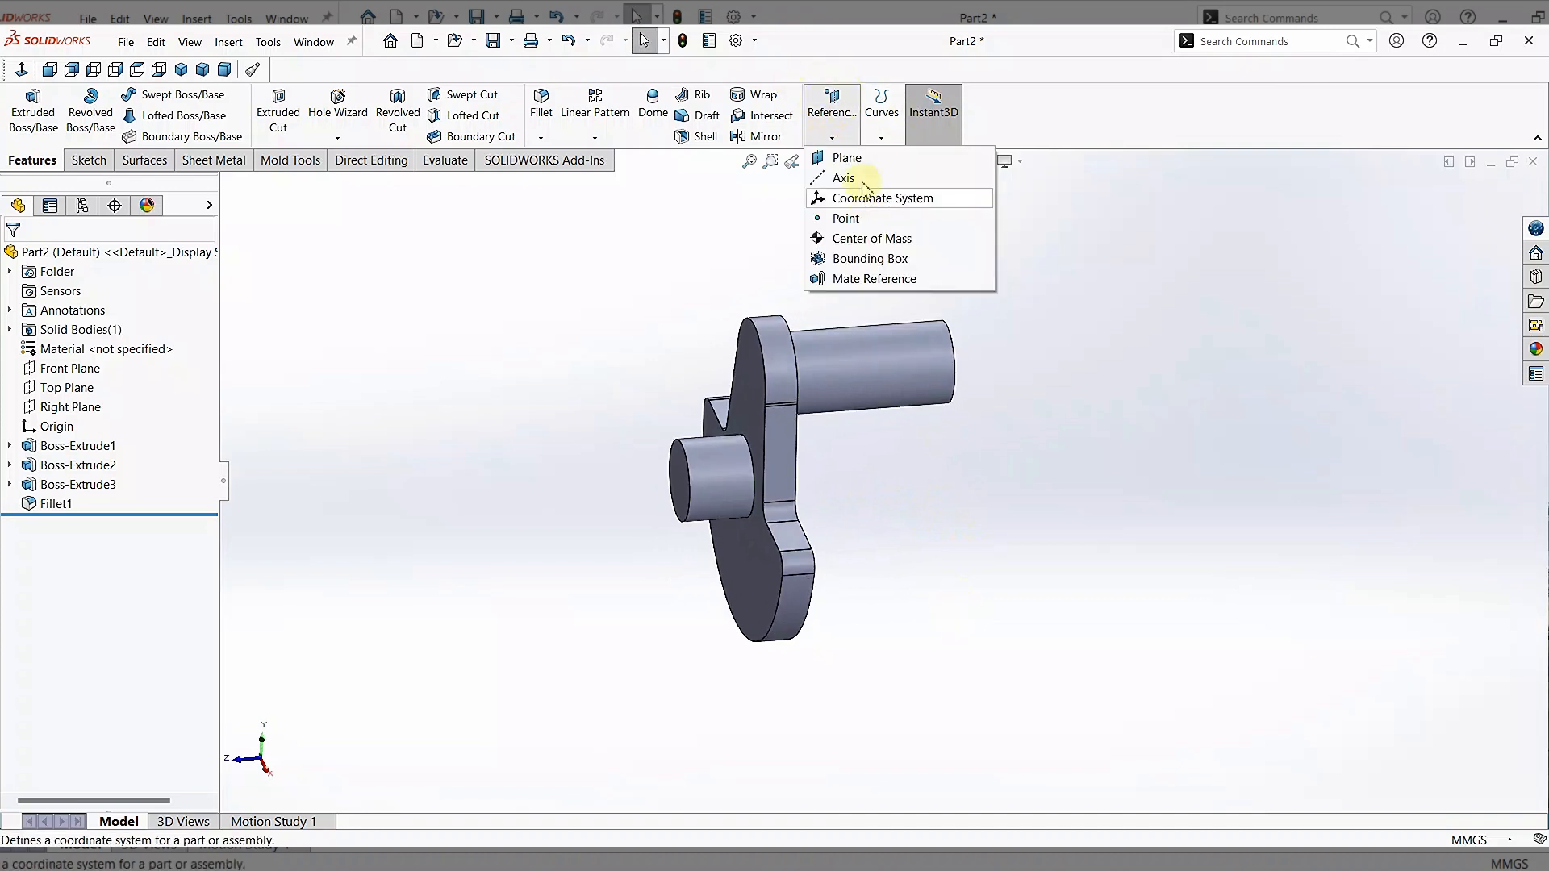
{"action": "left_click", "coordinate": [847, 157]}
{"action": "middle_click_drag", "start_coordinate": [1140, 302], "coordinate": [955, 360]}
{"action": "left_click", "coordinate": [803, 480]}
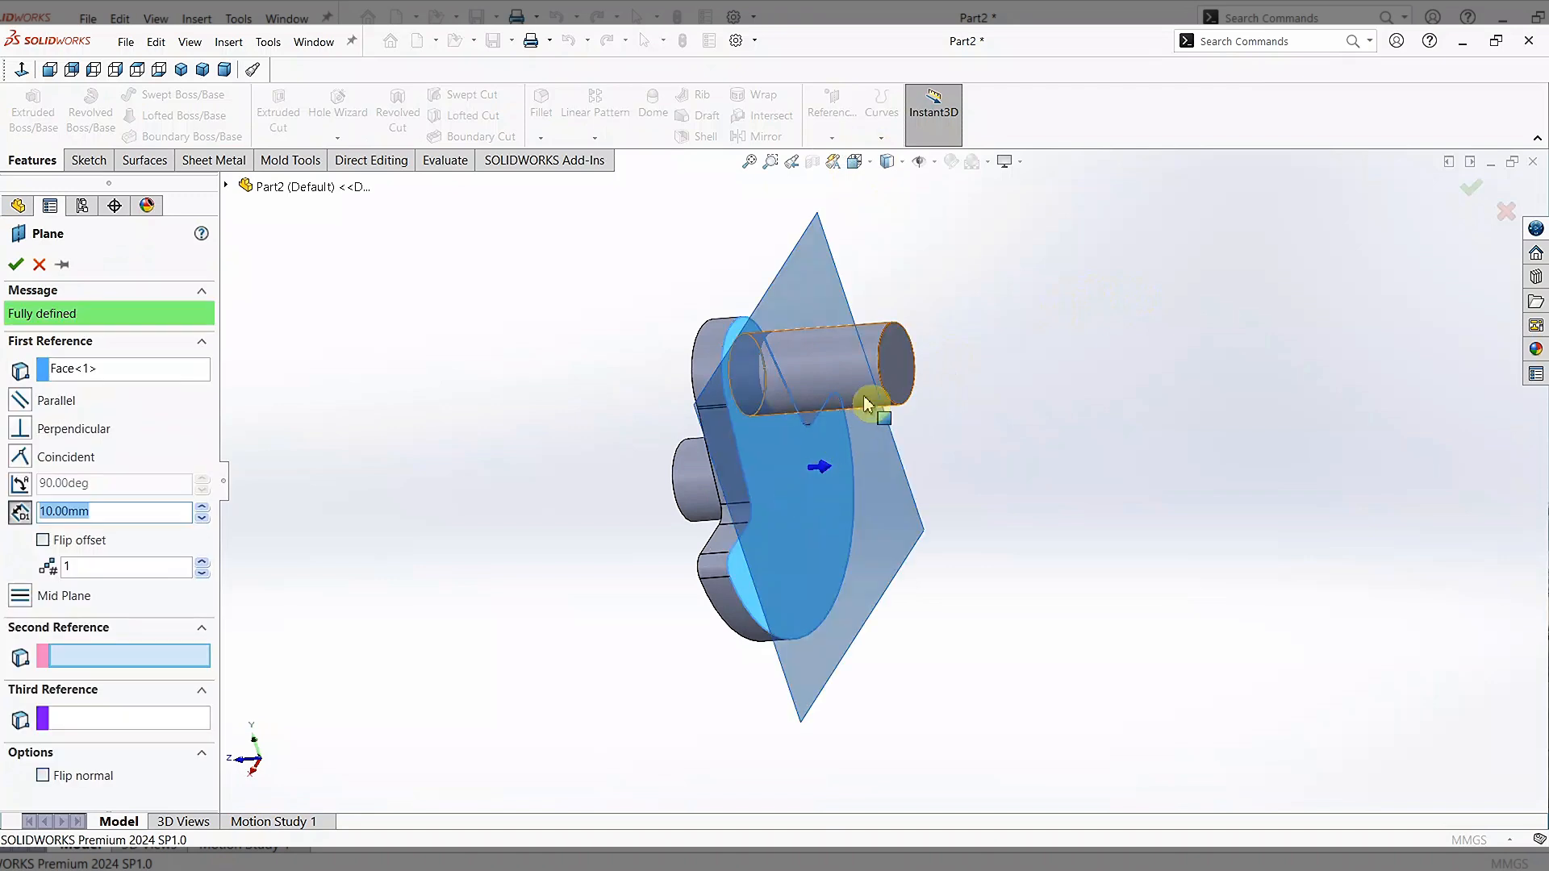
{"action": "left_click", "coordinate": [897, 380]}
{"action": "scroll", "coordinate": [1000, 301], "scroll_direction": "up", "scroll_amount": 1}
{"action": "middle_click_drag", "start_coordinate": [1000, 301], "coordinate": [1025, 277]}
{"action": "left_click", "coordinate": [14, 266]}
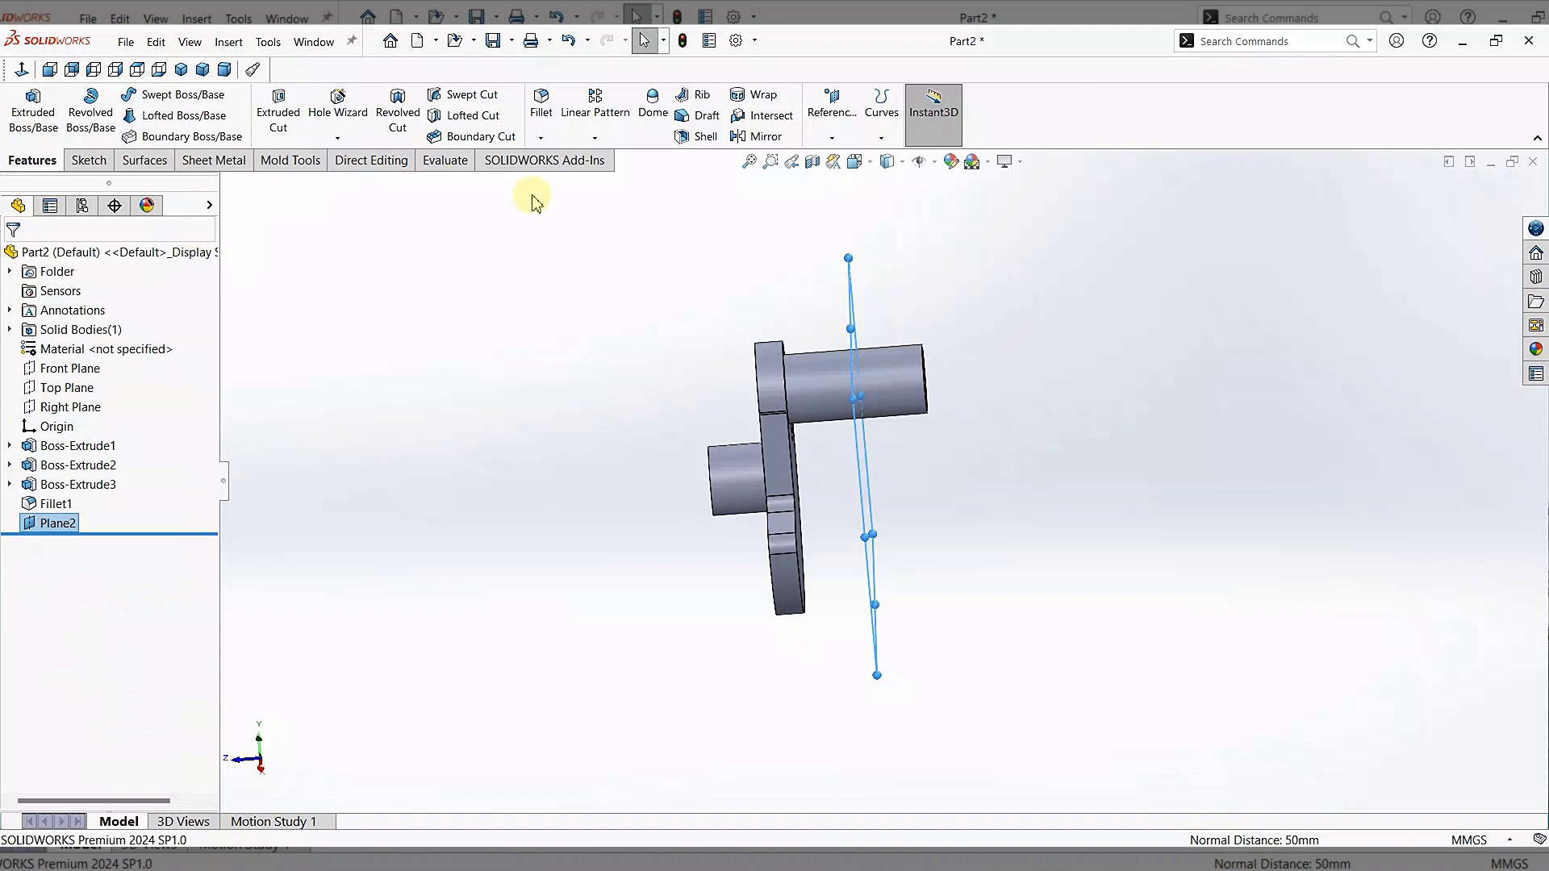
- Mirror Boss-Extrude1, Boss-Extrude2 and Fillet1 about the mid-plane across the long pin
{"action": "left_click", "coordinate": [749, 161]}
{"action": "left_click", "coordinate": [759, 137]}
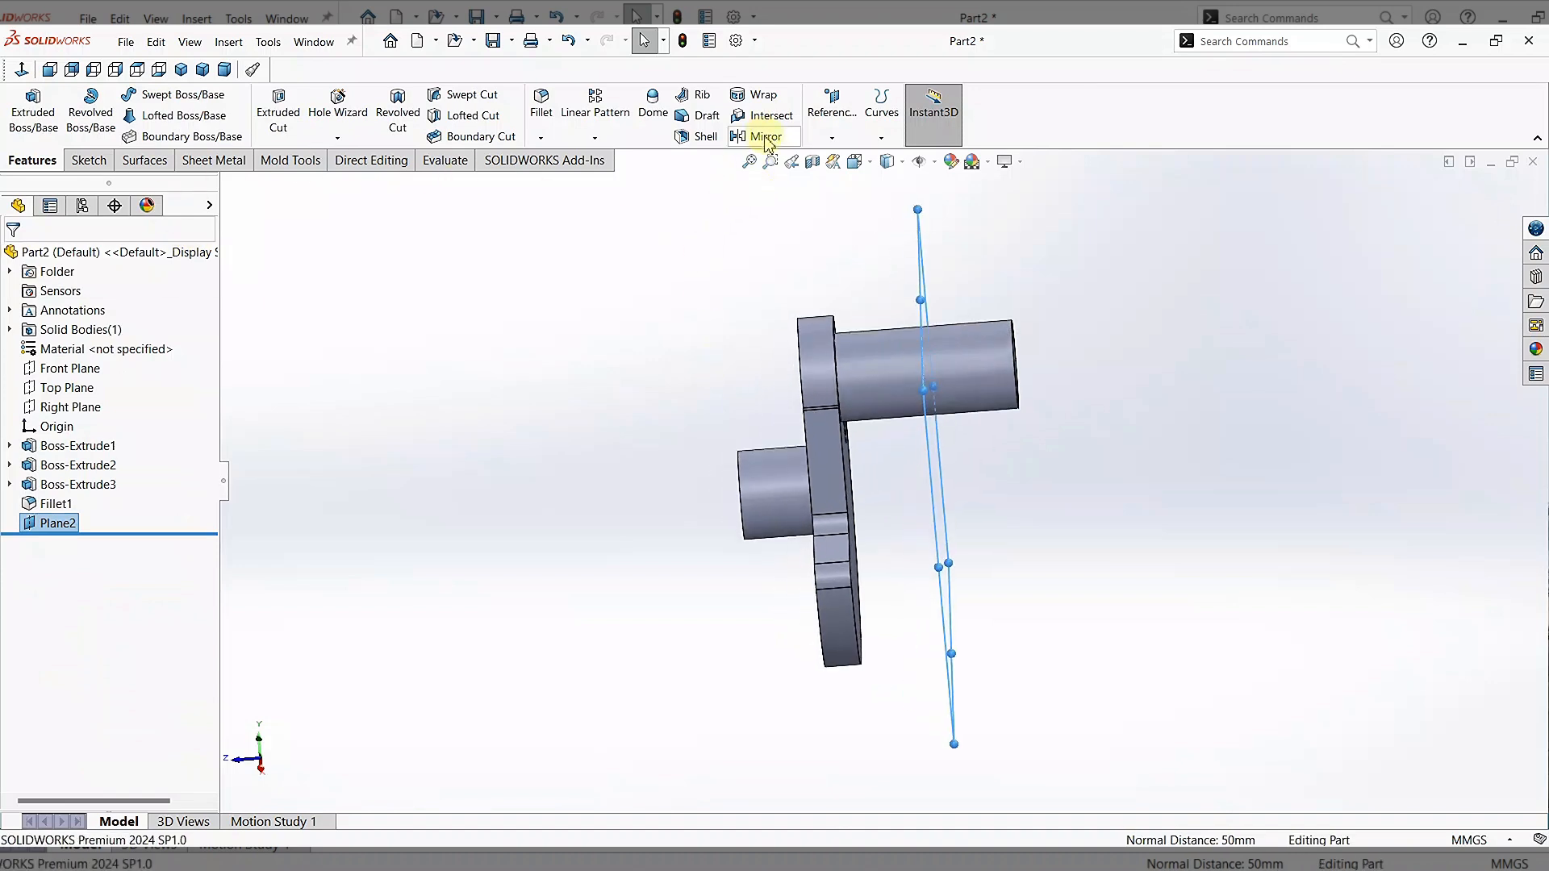
{"action": "middle_click_drag", "start_coordinate": [416, 300], "coordinate": [283, 409]}
{"action": "left_click", "coordinate": [85, 457]}
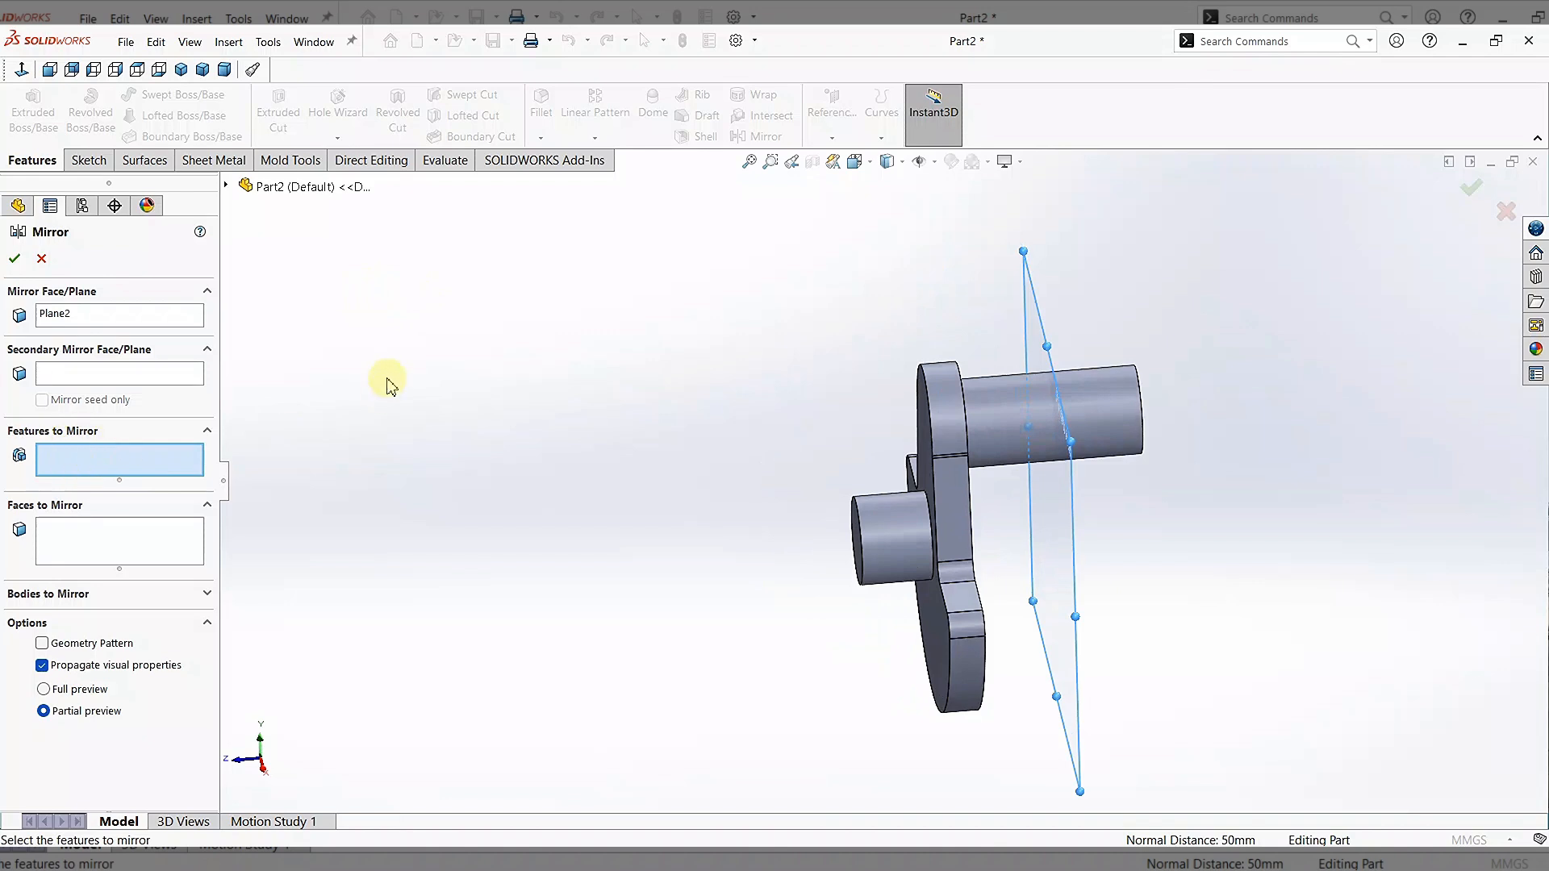
{"action": "middle_click_drag", "start_coordinate": [388, 385], "coordinate": [347, 355]}
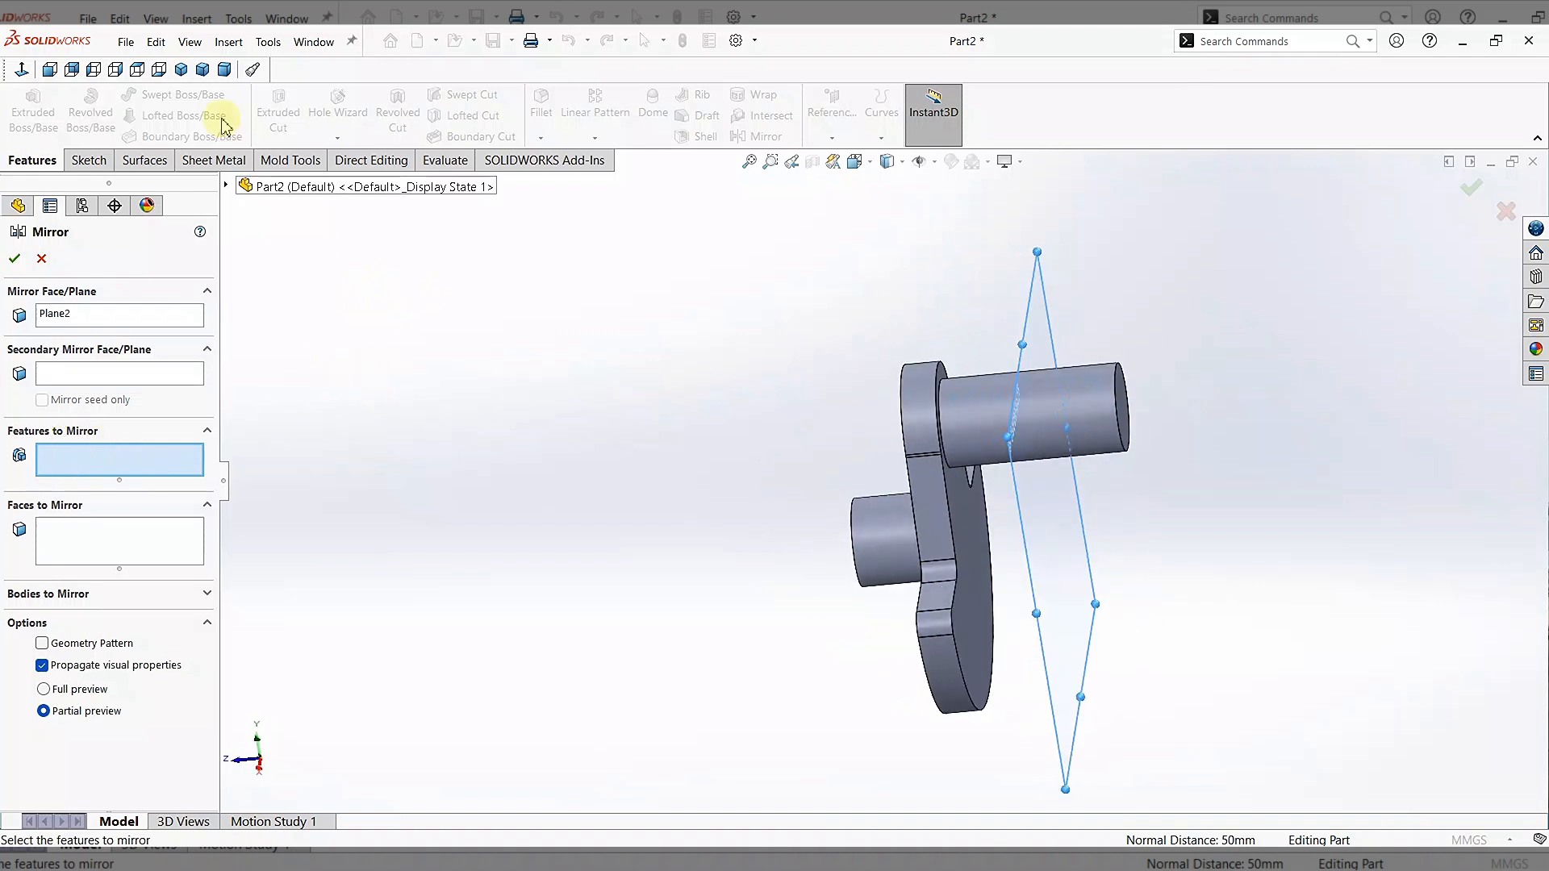
{"action": "left_click", "coordinate": [229, 186]}
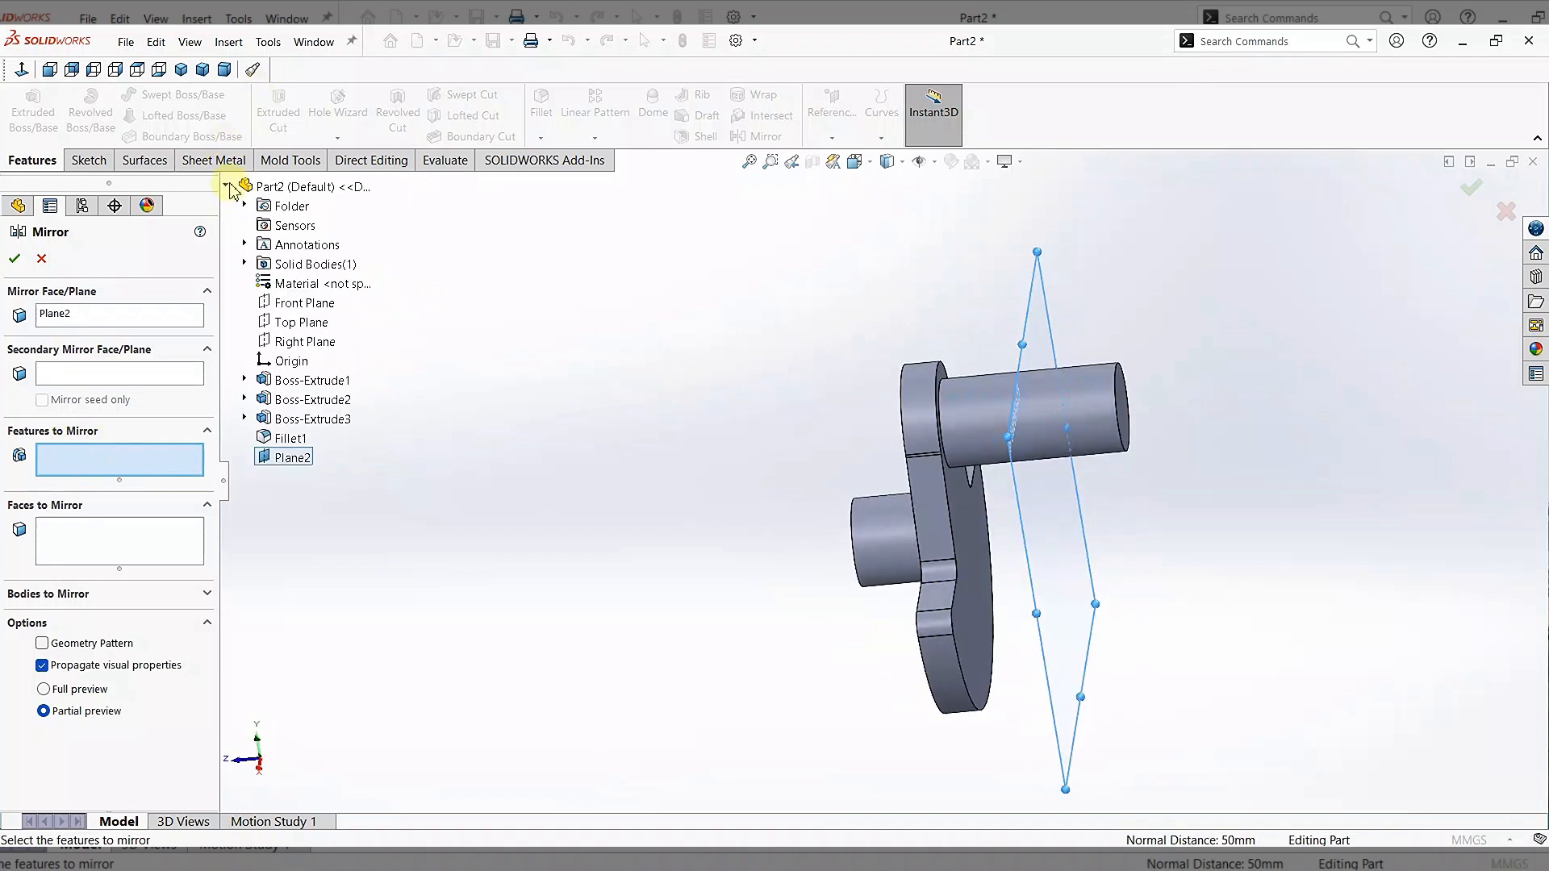
{"action": "left_click", "coordinate": [305, 380]}
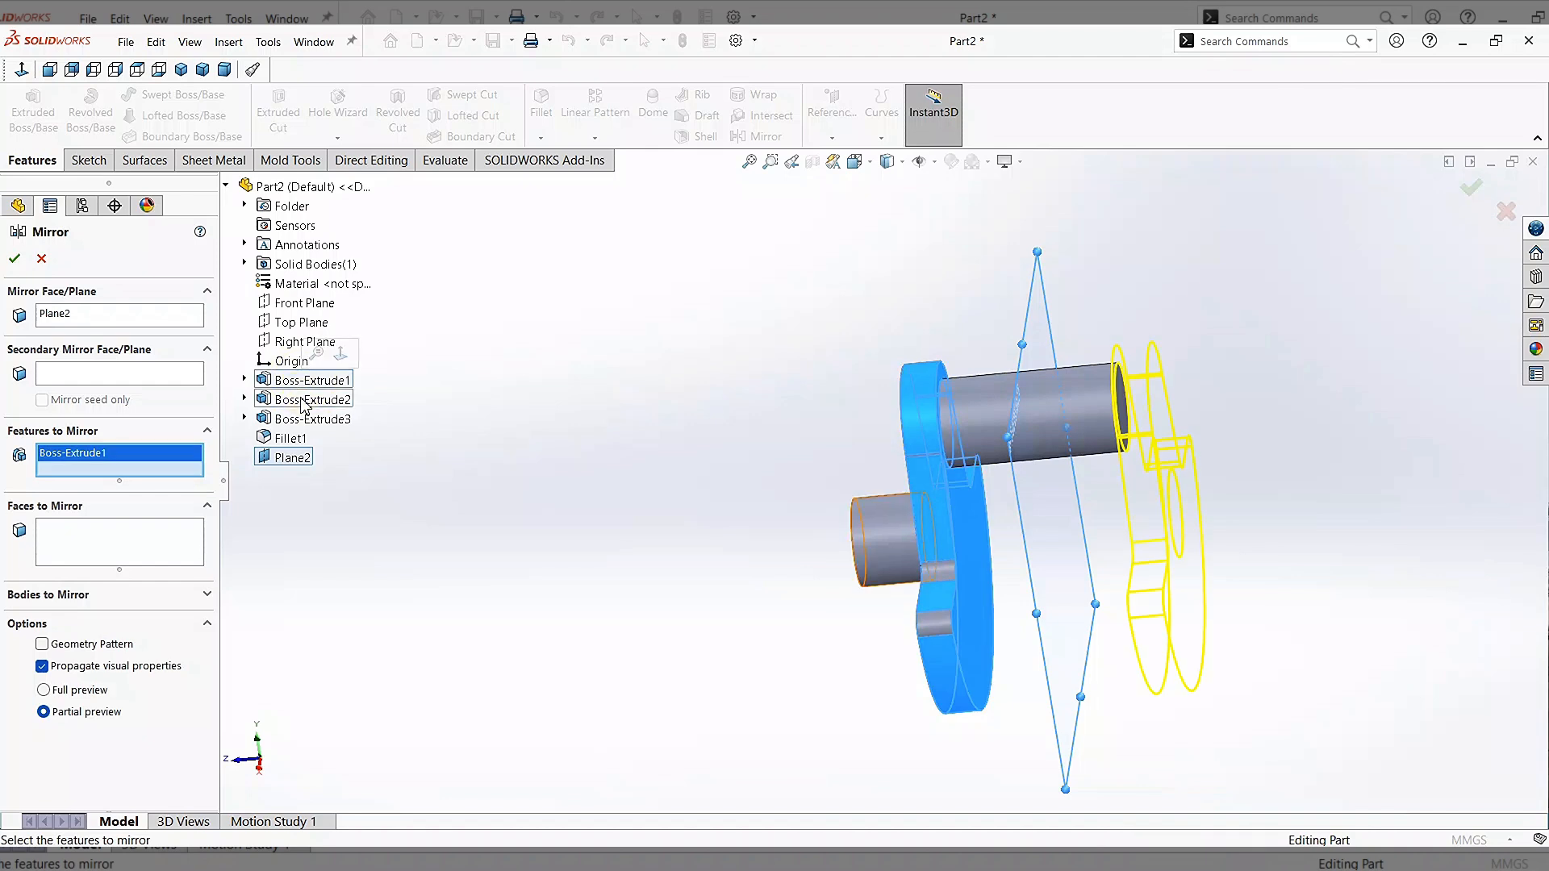
{"action": "left_click", "coordinate": [305, 401]}
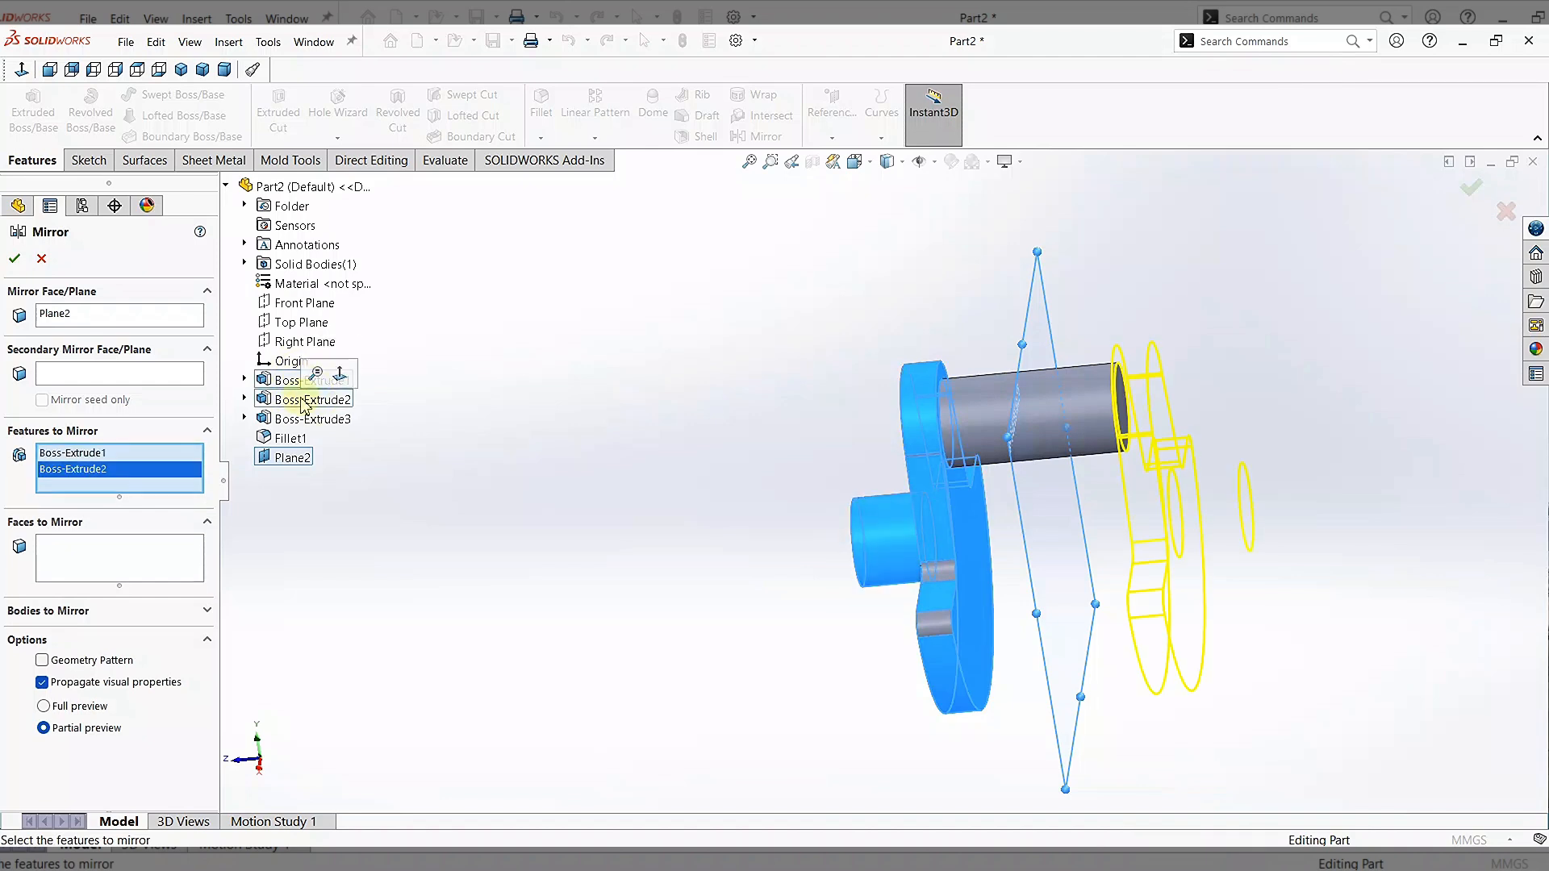
{"action": "left_click", "coordinate": [292, 439]}
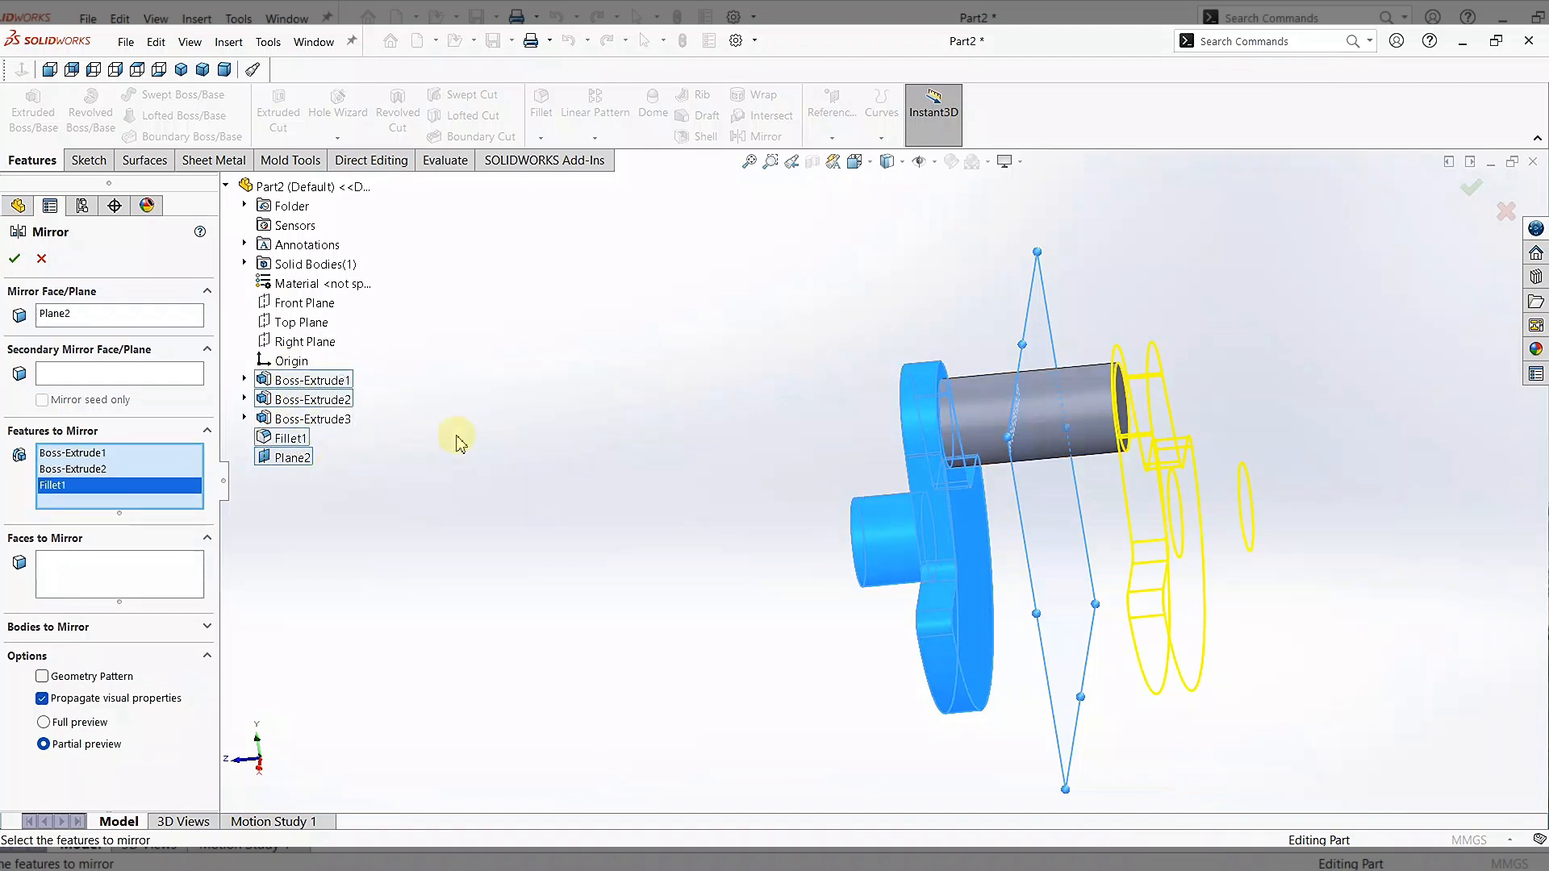
{"action": "left_click", "coordinate": [14, 259]}
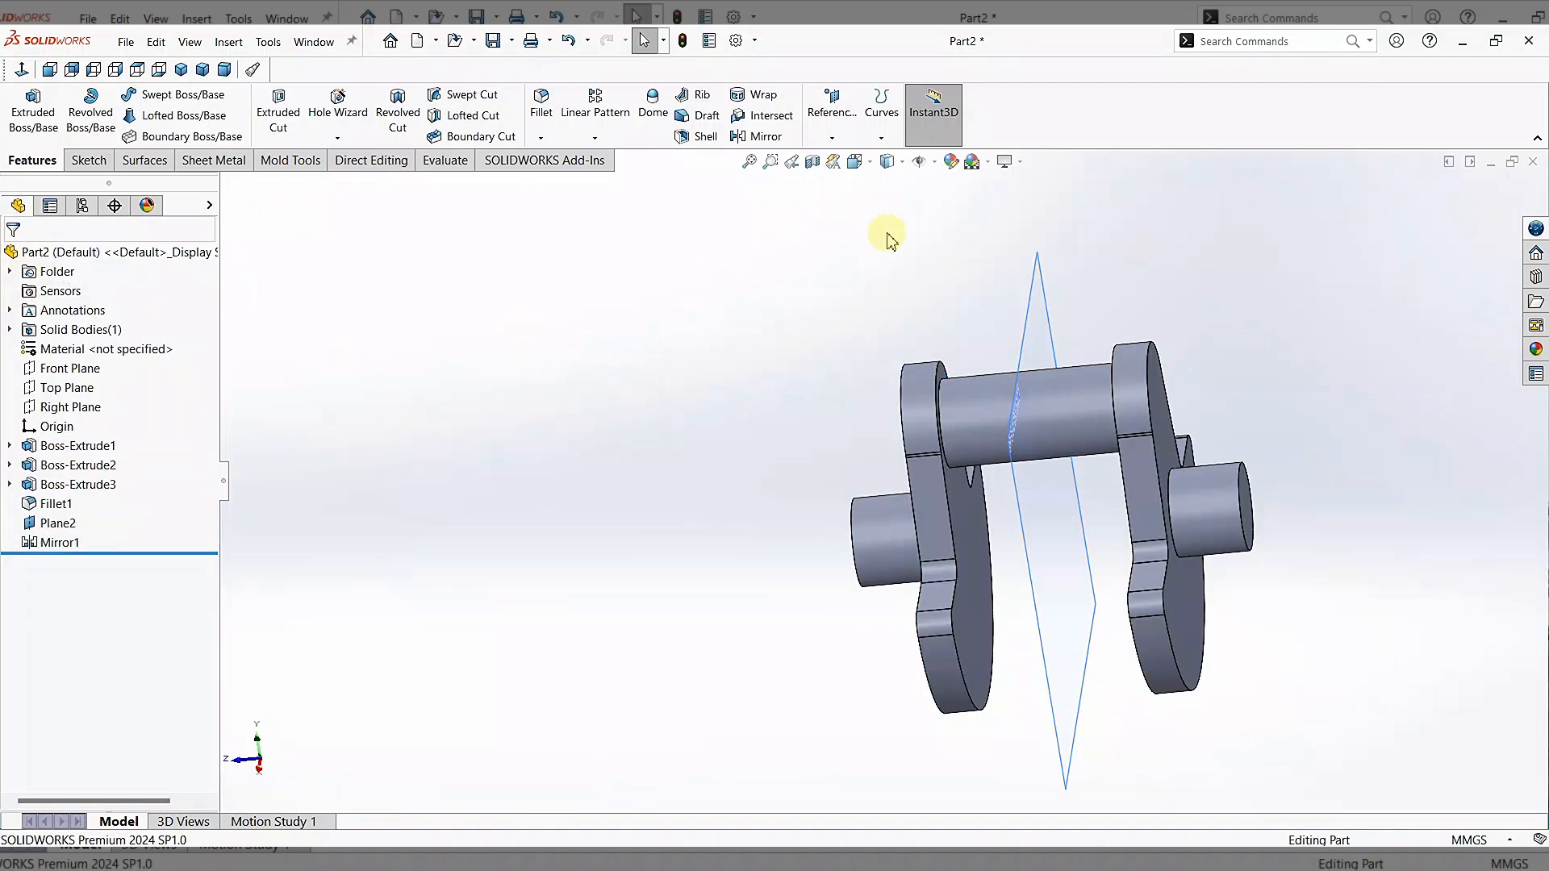
- Hide the reference plane between the two crank webs
{"action": "middle_click_drag", "start_coordinate": [887, 238], "coordinate": [743, 349]}
{"action": "right_click", "coordinate": [1012, 343]}
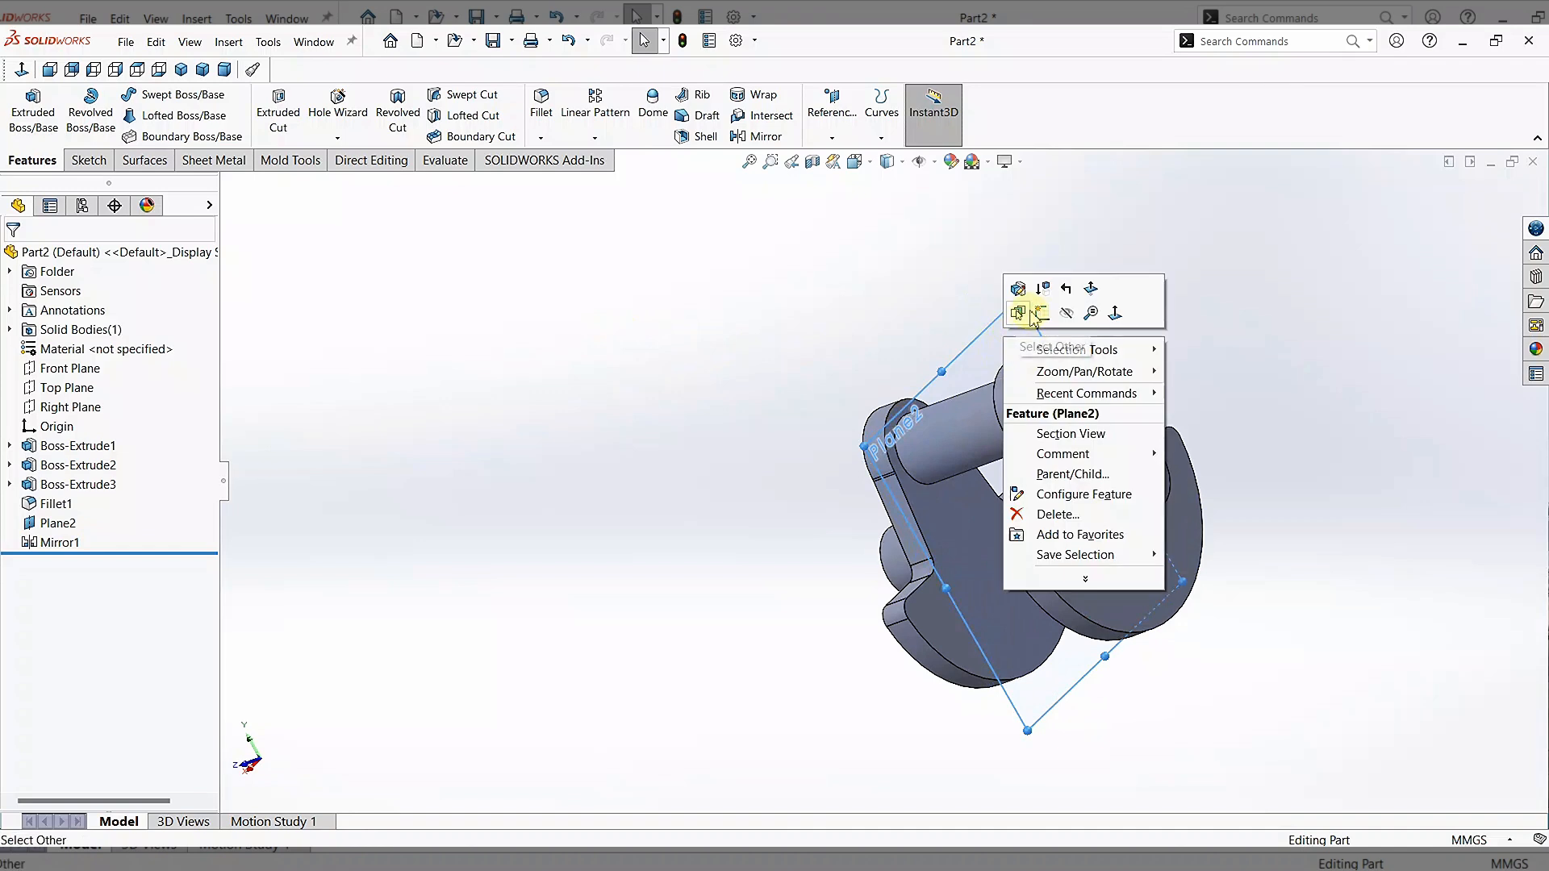
{"action": "left_click", "coordinate": [1066, 312]}
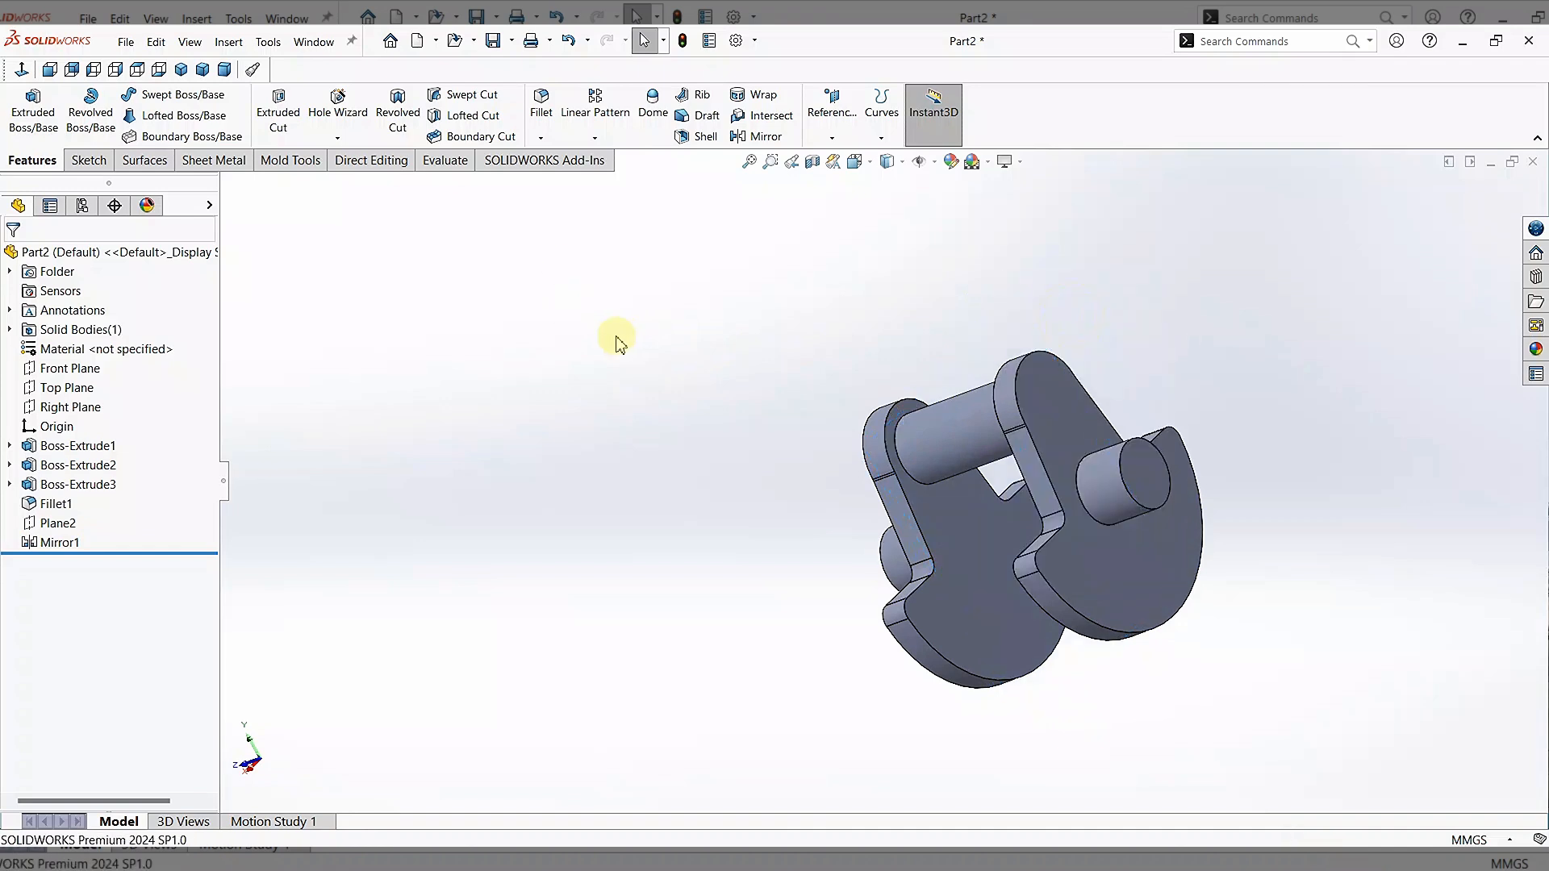
- Apply a steel appearance from the Metal category to the whole crankshaft part
{"action": "middle_click_drag", "start_coordinate": [616, 336], "coordinate": [684, 298]}
{"action": "middle_click_drag", "start_coordinate": [743, 173], "coordinate": [1547, 396]}
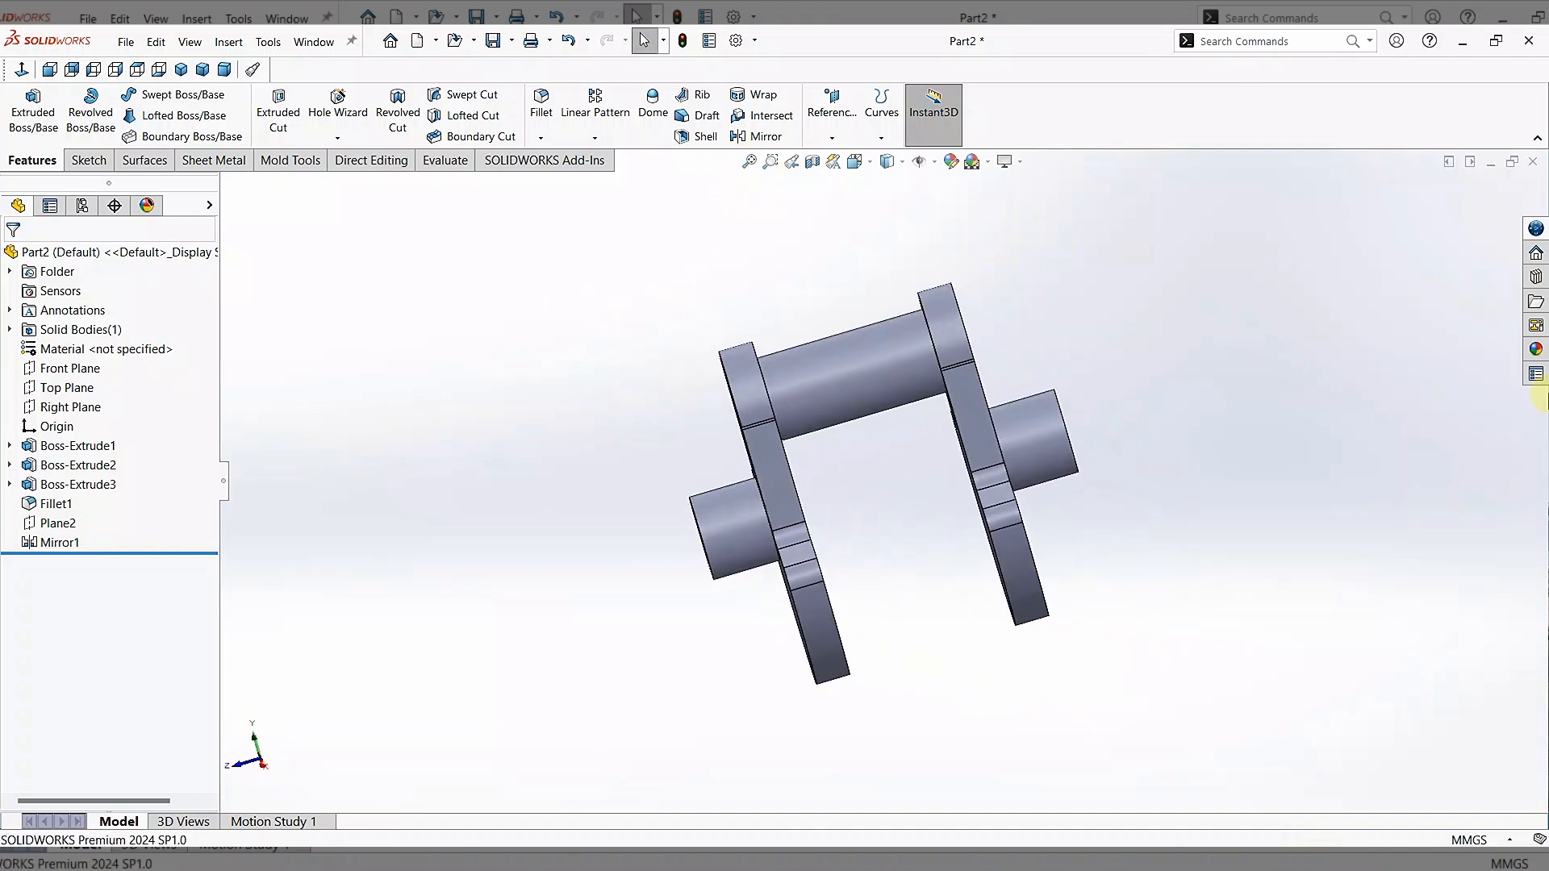
{"action": "left_click", "coordinate": [1536, 349]}
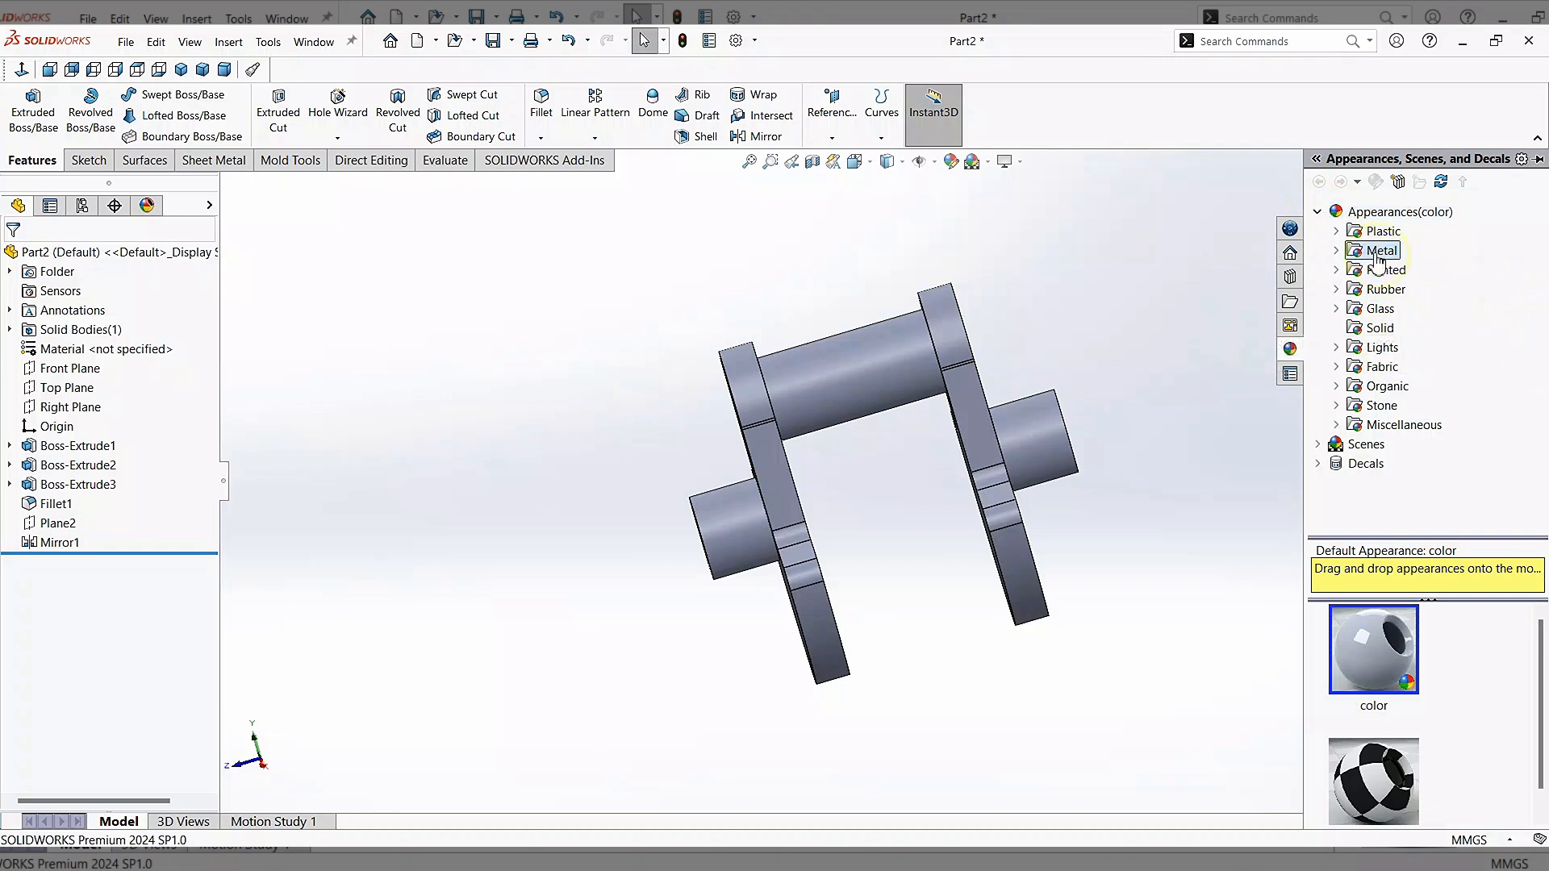
{"action": "left_click", "coordinate": [1380, 254]}
{"action": "double_click", "coordinate": [1381, 254]}
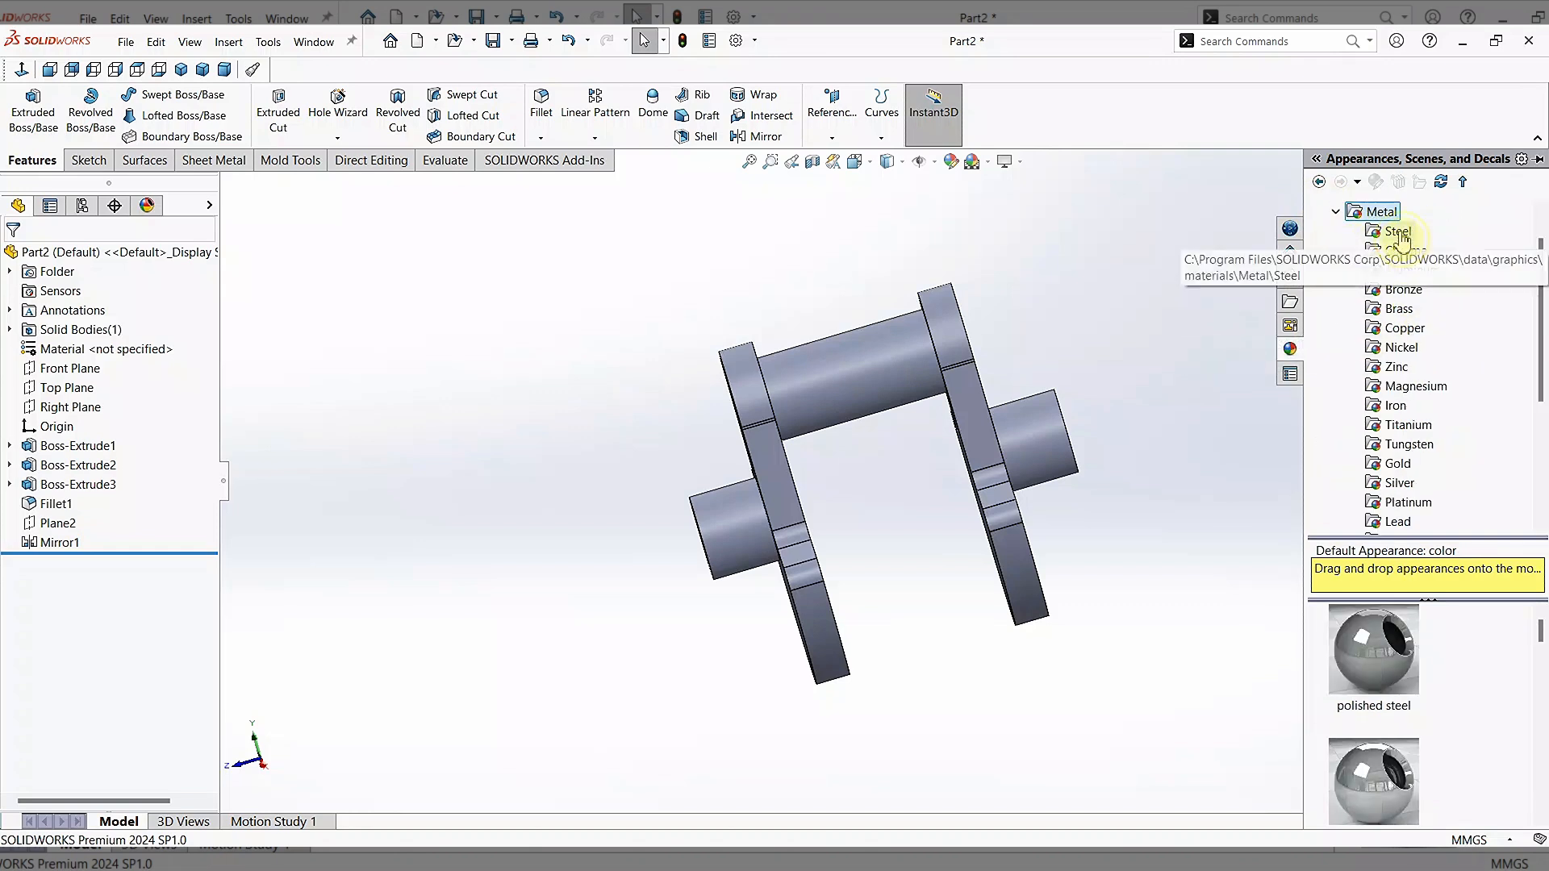
{"action": "left_click", "coordinate": [1401, 235]}
{"action": "scroll", "coordinate": [1505, 724], "scroll_direction": "down", "scroll_amount": 1}
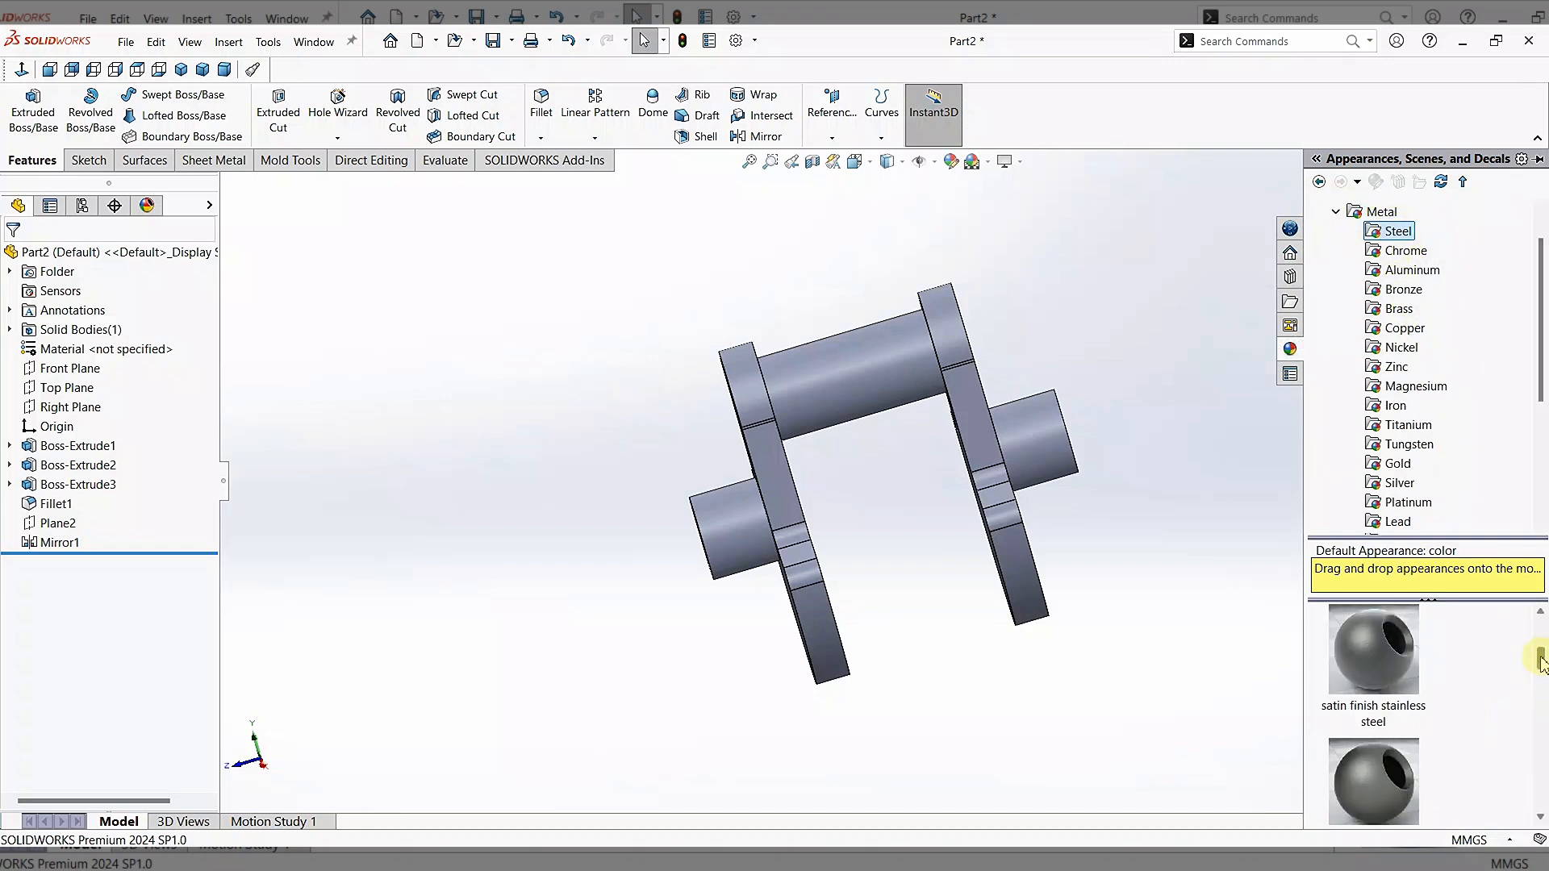
{"action": "mouse_move", "coordinate": [1548, 651]}
{"action": "left_mouse_down"}
{"action": "mouse_move", "coordinate": [1541, 625]}
{"action": "mouse_move", "coordinate": [1542, 644]}
{"action": "left_mouse_up"}
{"action": "double_click", "coordinate": [1367, 625]}
- Save the part as "cranckshaft" in the Assy-3 folder
{"action": "mouse_move", "coordinate": [1152, 330]}
{"action": "middle_mouse_down"}
{"action": "mouse_move", "coordinate": [1176, 313]}
{"action": "mouse_move", "coordinate": [1160, 332]}
{"action": "mouse_move", "coordinate": [1065, 263]}
{"action": "mouse_move", "coordinate": [1109, 280]}
{"action": "mouse_move", "coordinate": [1068, 283]}
{"action": "middle_mouse_up"}
{"action": "key", "text": "ctrl+s"}
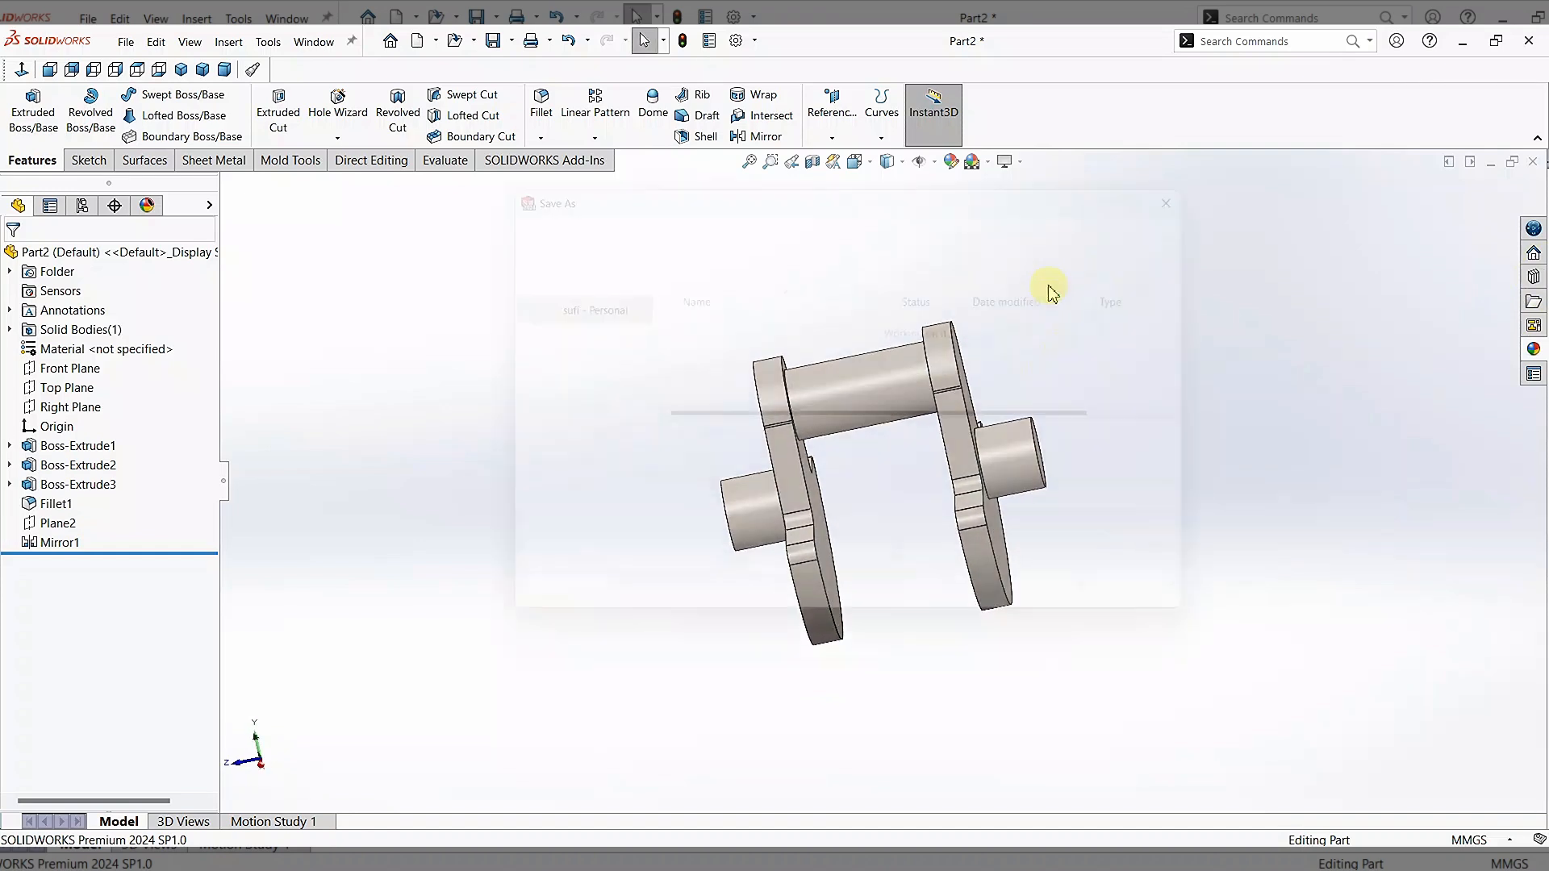
{"action": "type", "text": "cranckshaft"}
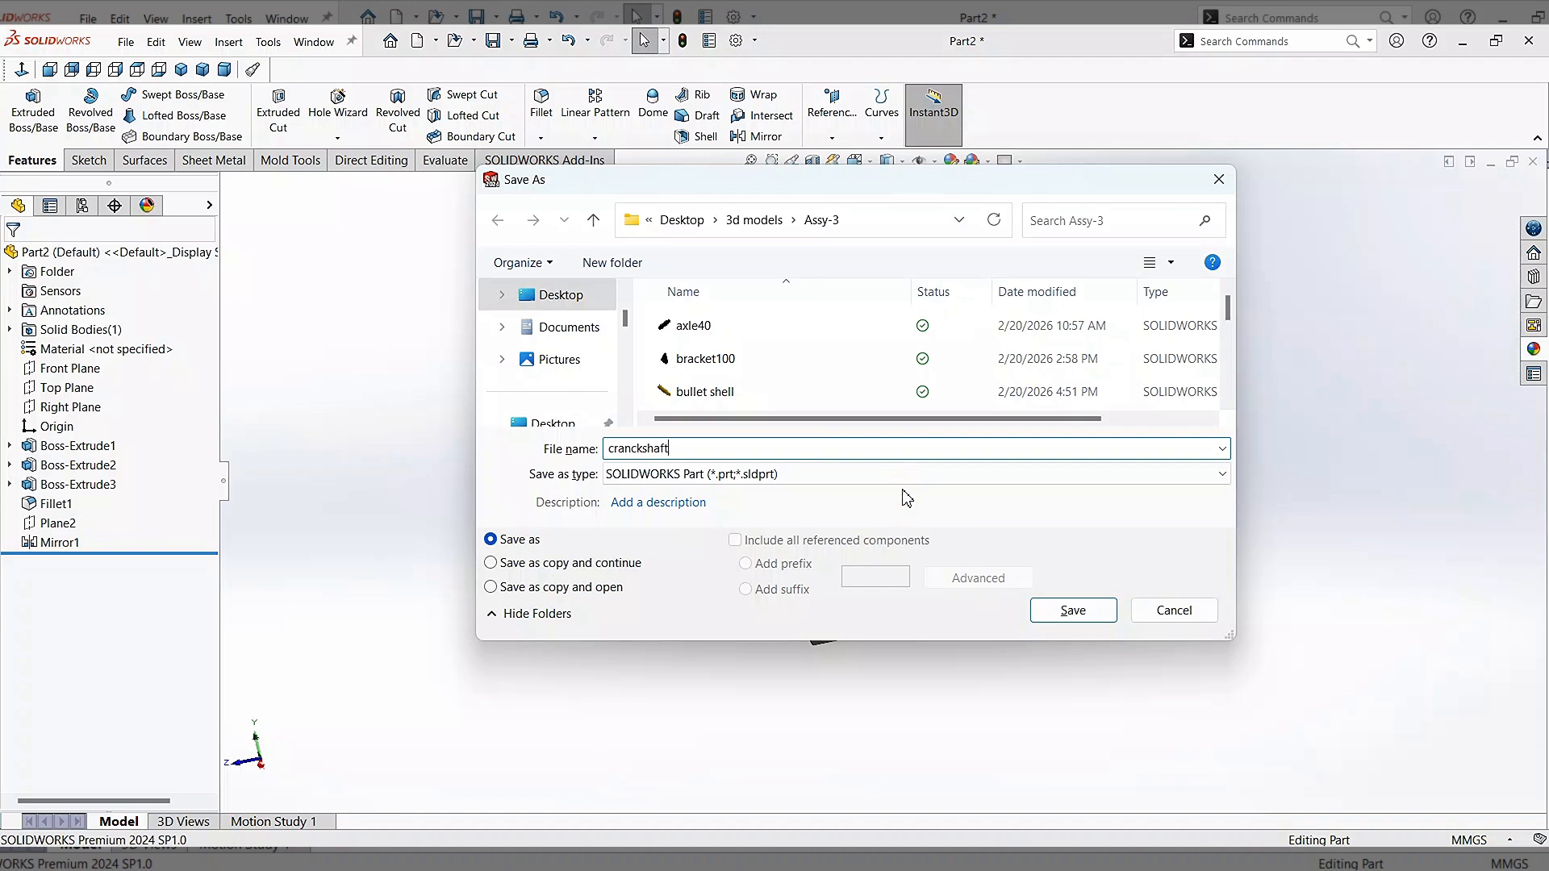
{"action": "key", "text": "Return"}
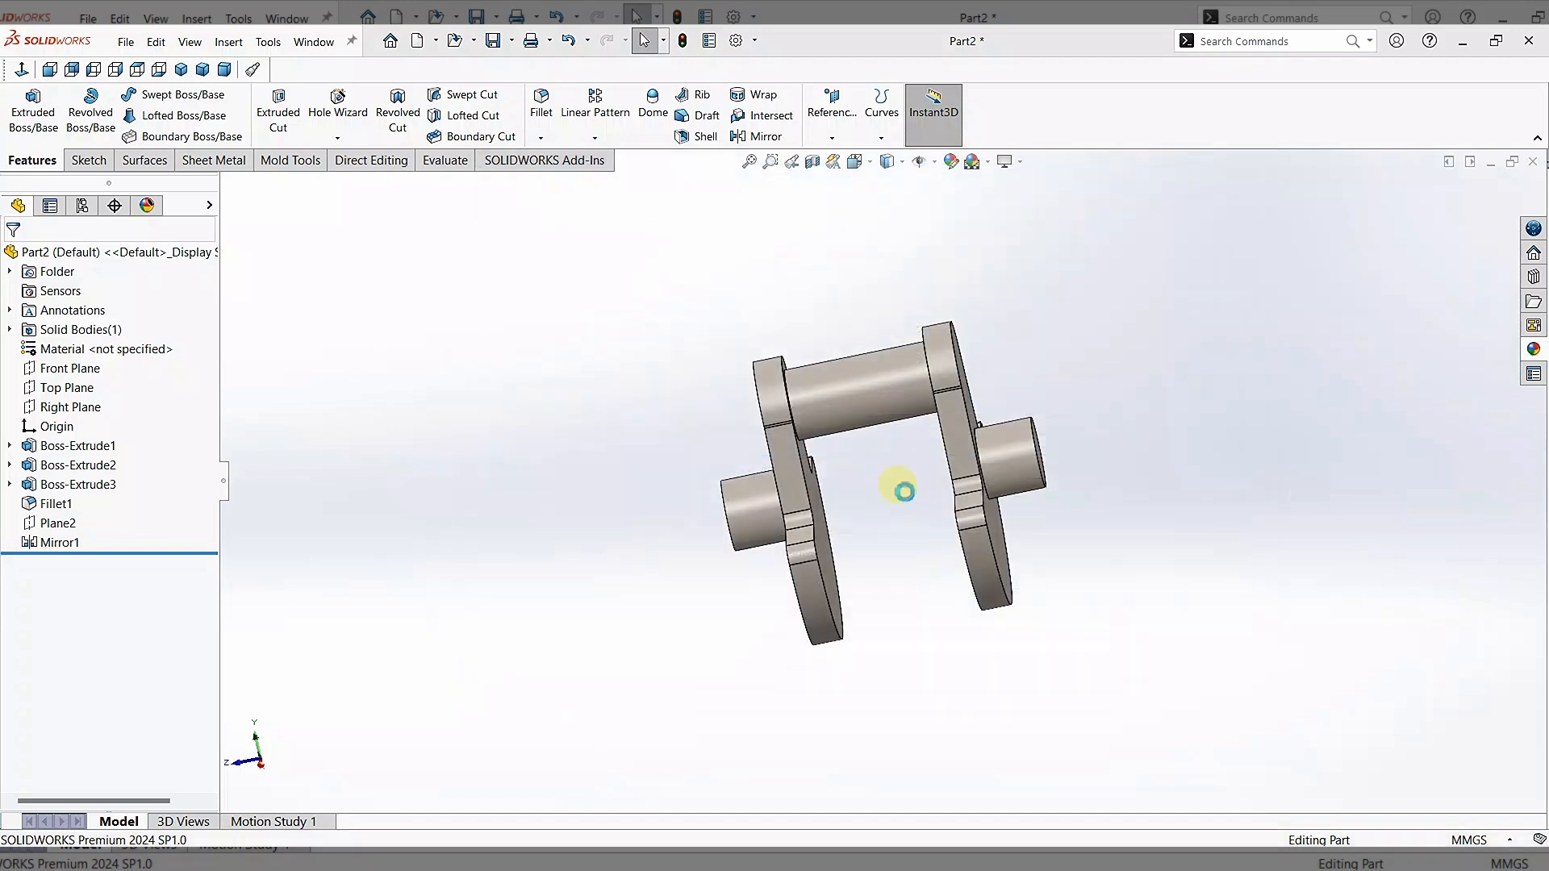